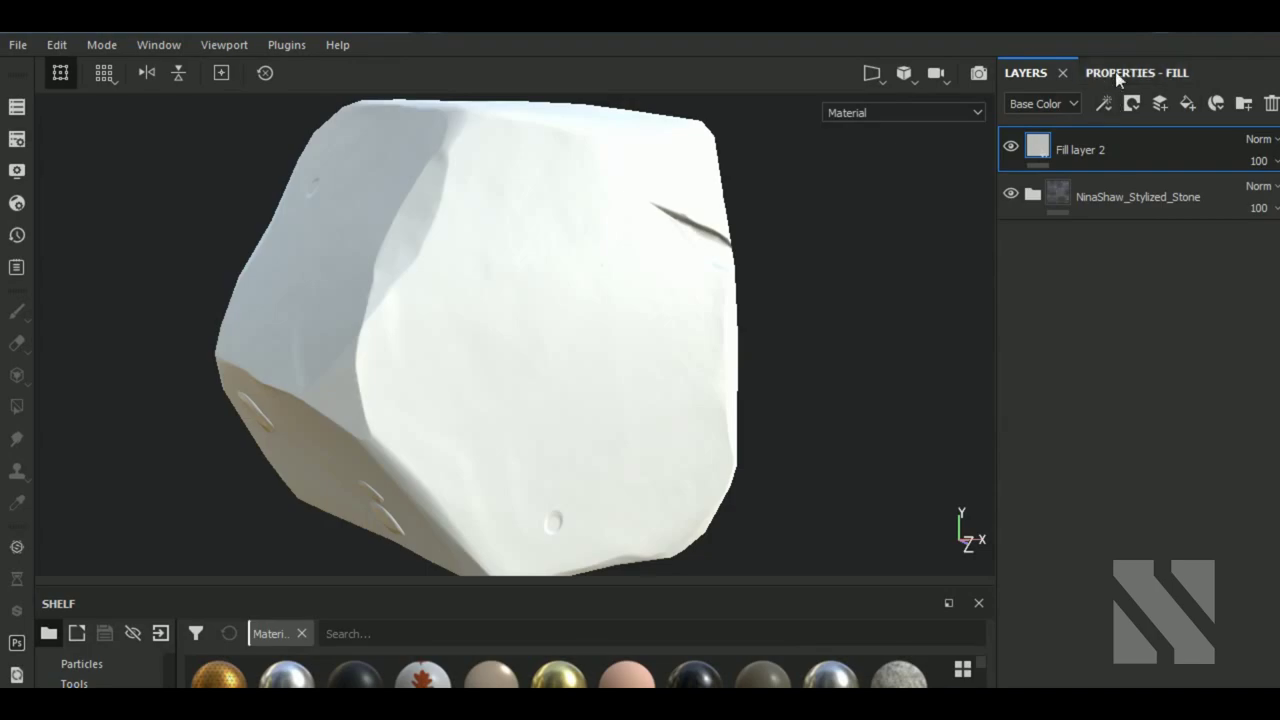
- Enable only height on the fill layer and assign the Cells 3 texture to it
{"action": "left_click", "coordinate": [1120, 72]}
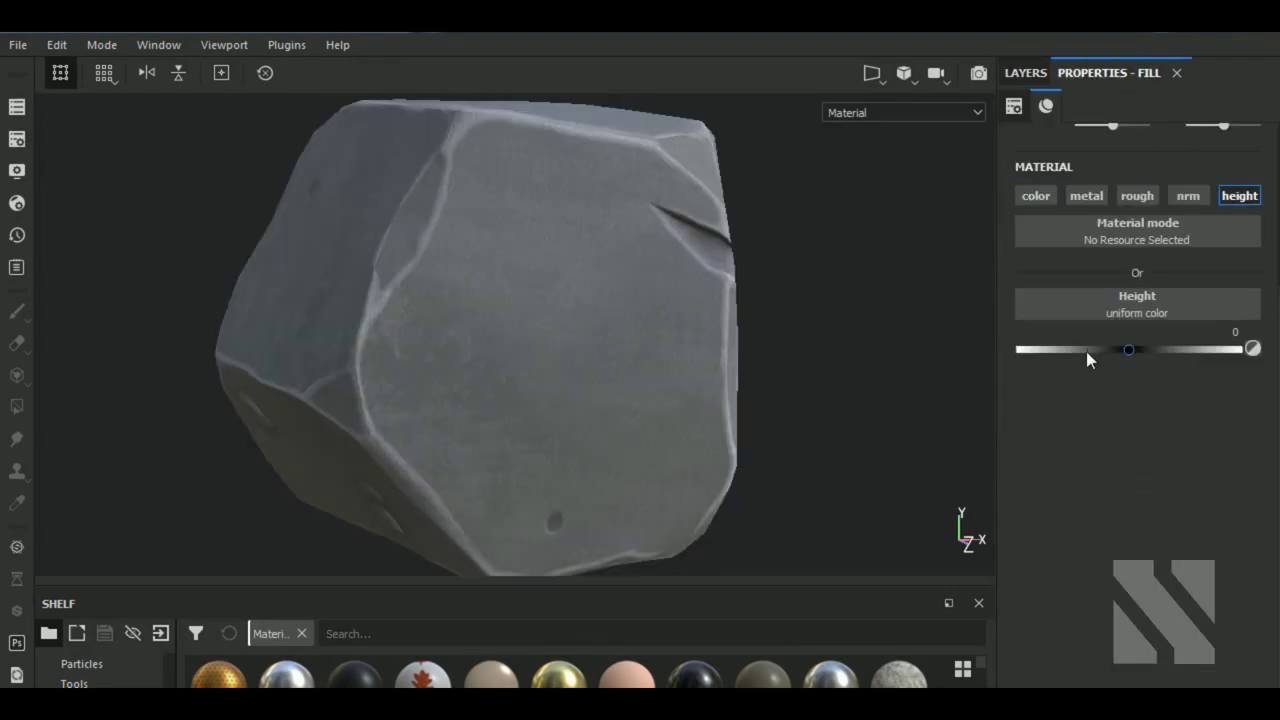
{"action": "left_click", "coordinate": [1150, 309]}
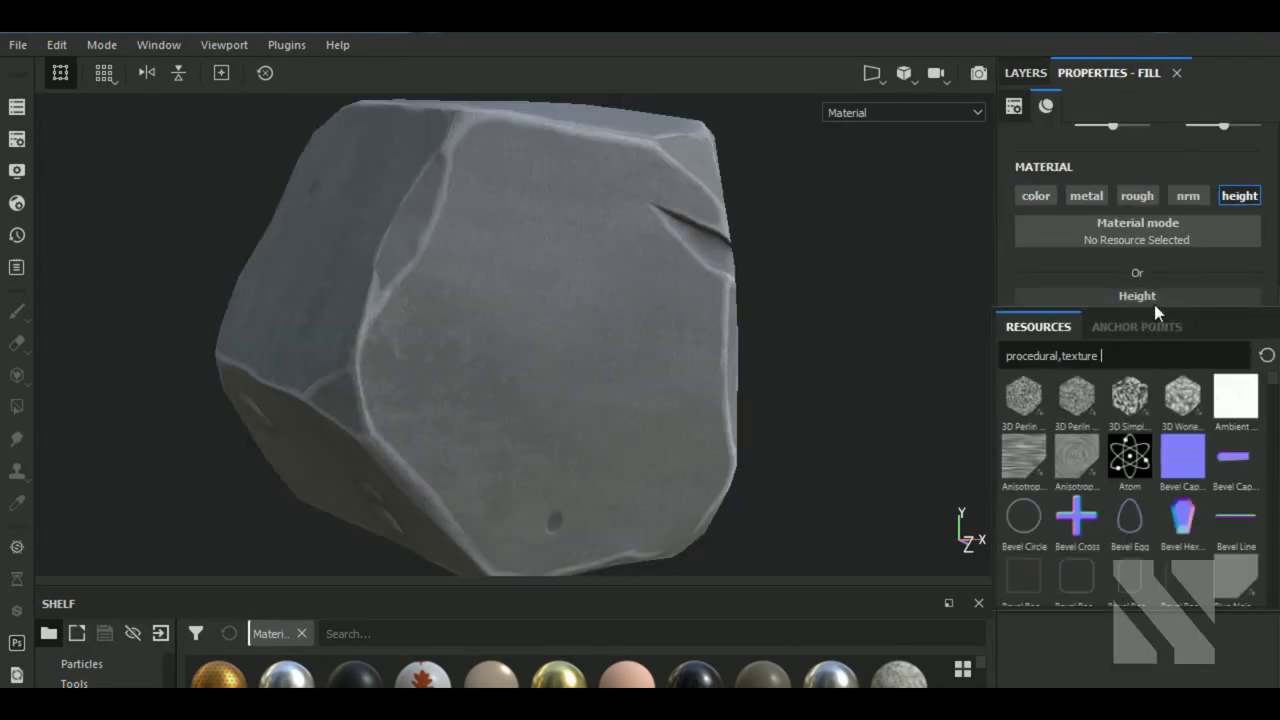
{"action": "type", "text": "cell"}
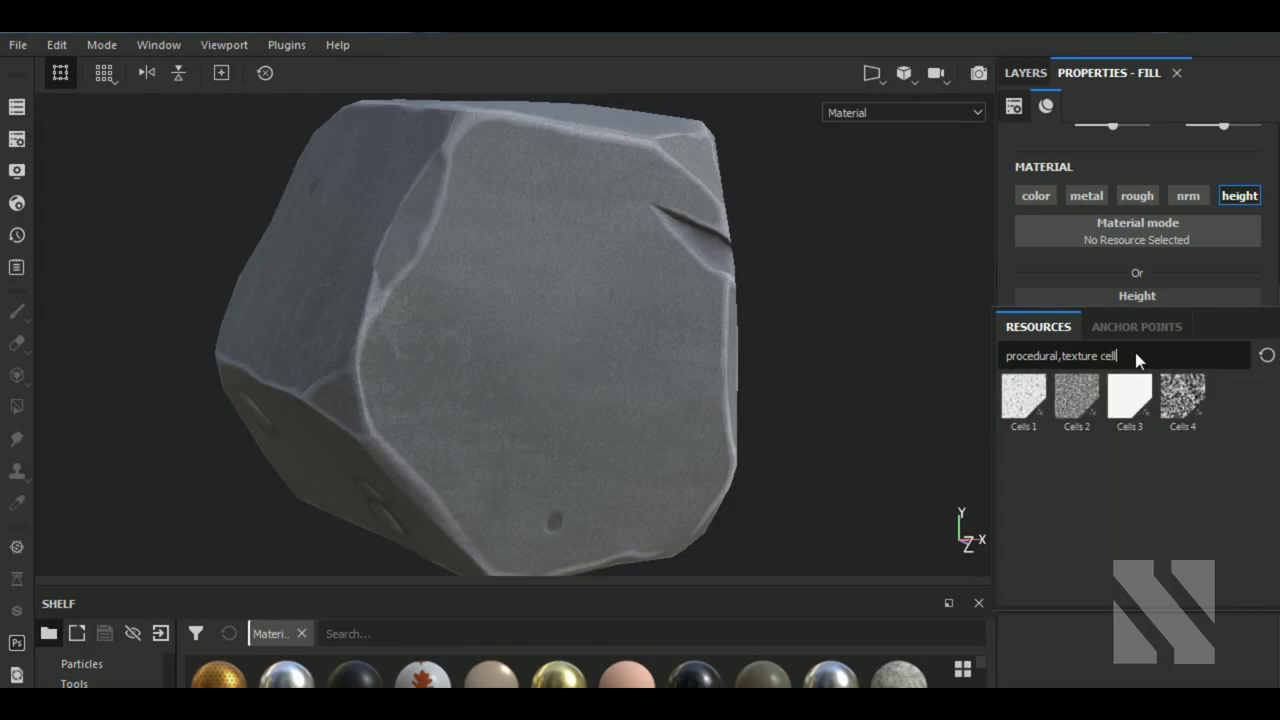
{"action": "left_click", "coordinate": [1137, 396]}
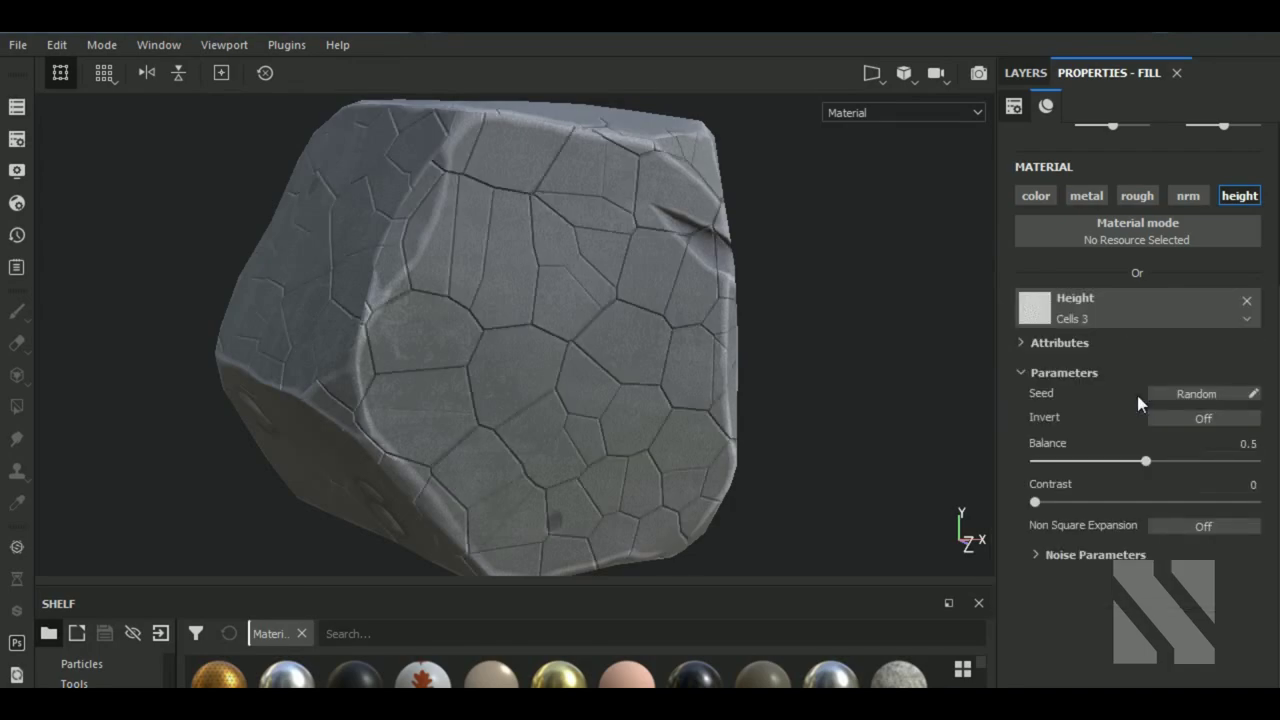
- Tweak the Cells 3 Balance back to 0.5 and expand Noise Parameters
{"action": "scroll", "coordinate": [1137, 514], "scroll_direction": "up", "scroll_amount": 2}
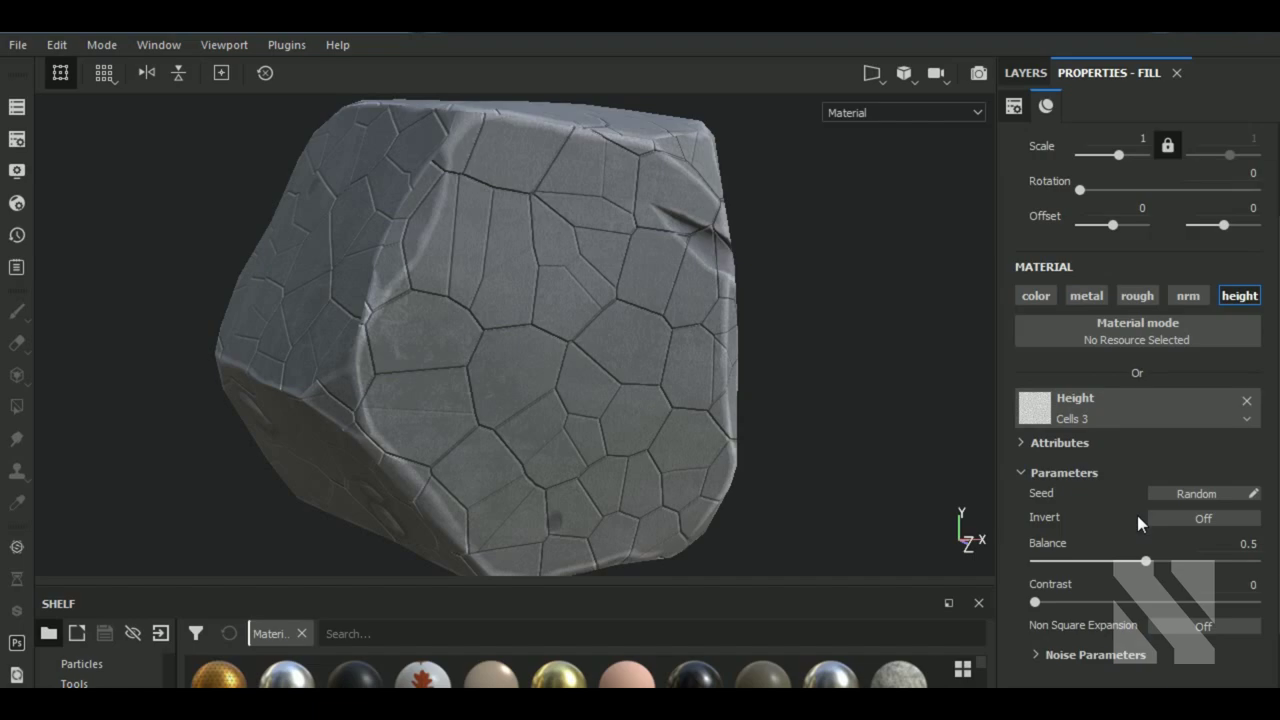
{"action": "scroll", "coordinate": [1137, 515], "scroll_direction": "down", "scroll_amount": 3}
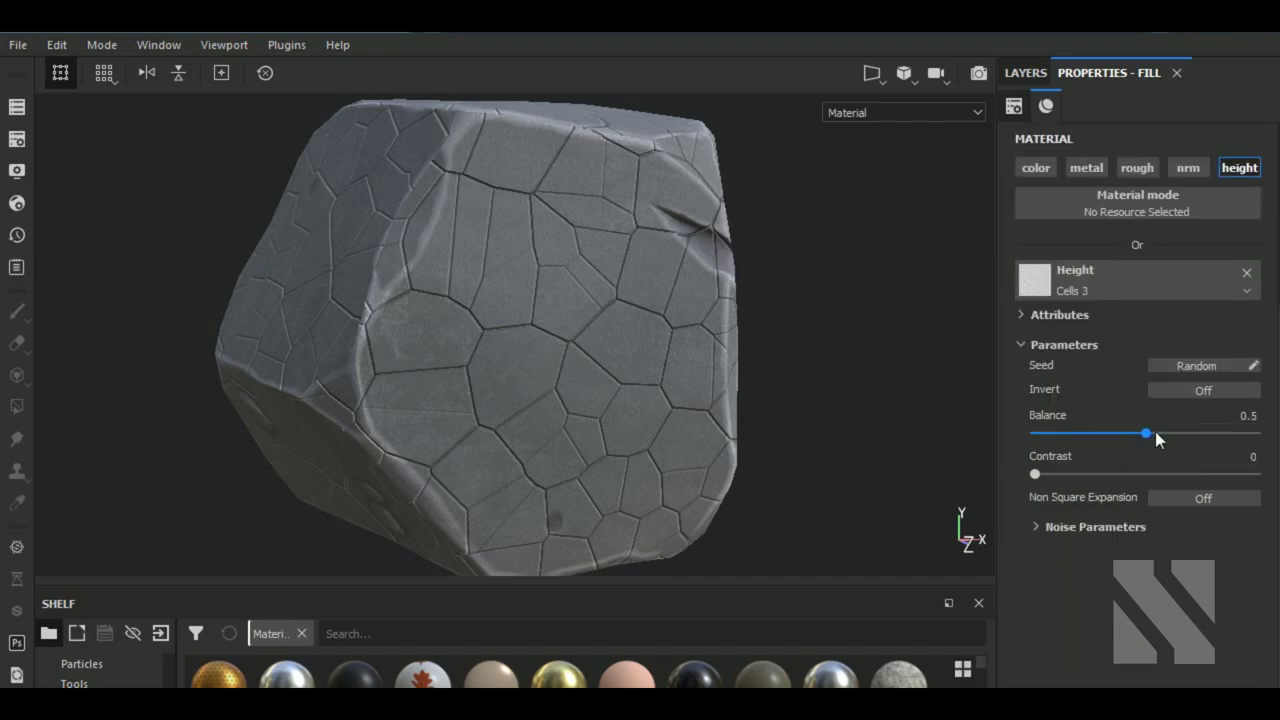
{"action": "left_click_drag", "start_coordinate": [1155, 432], "coordinate": [1171, 433]}
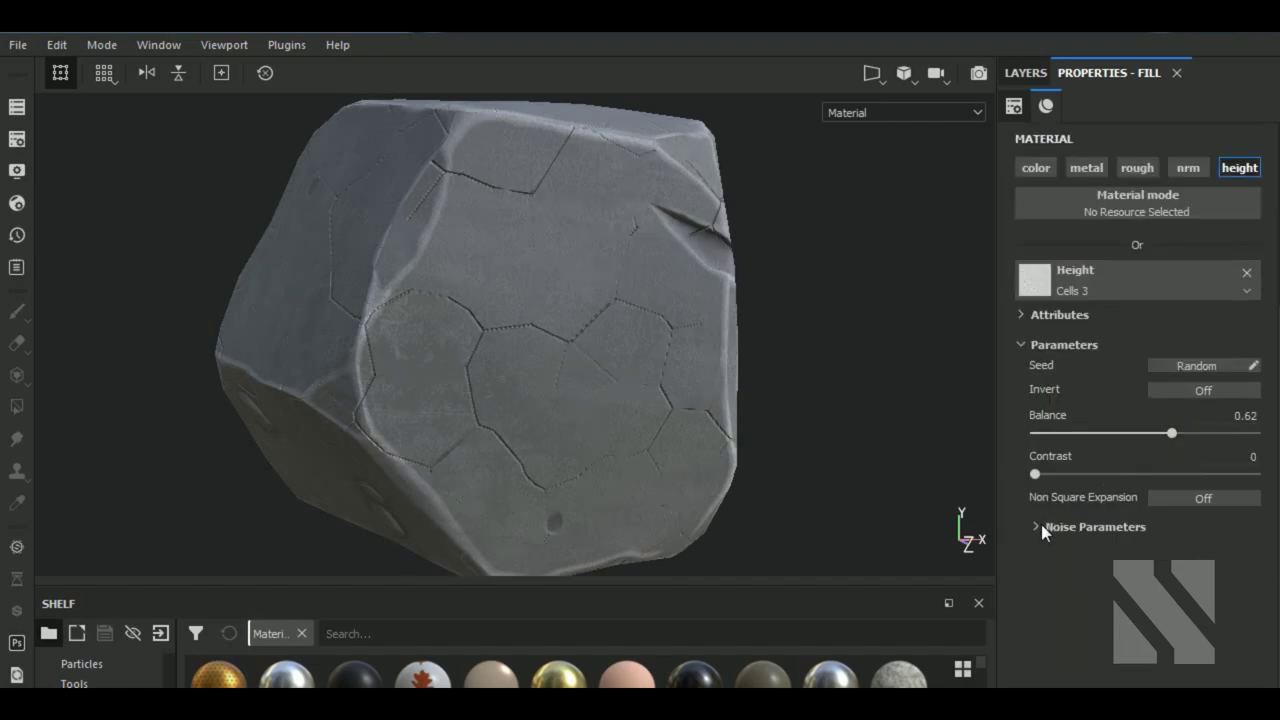
{"action": "left_click", "coordinate": [1041, 525]}
{"action": "left_click", "coordinate": [1146, 434]}
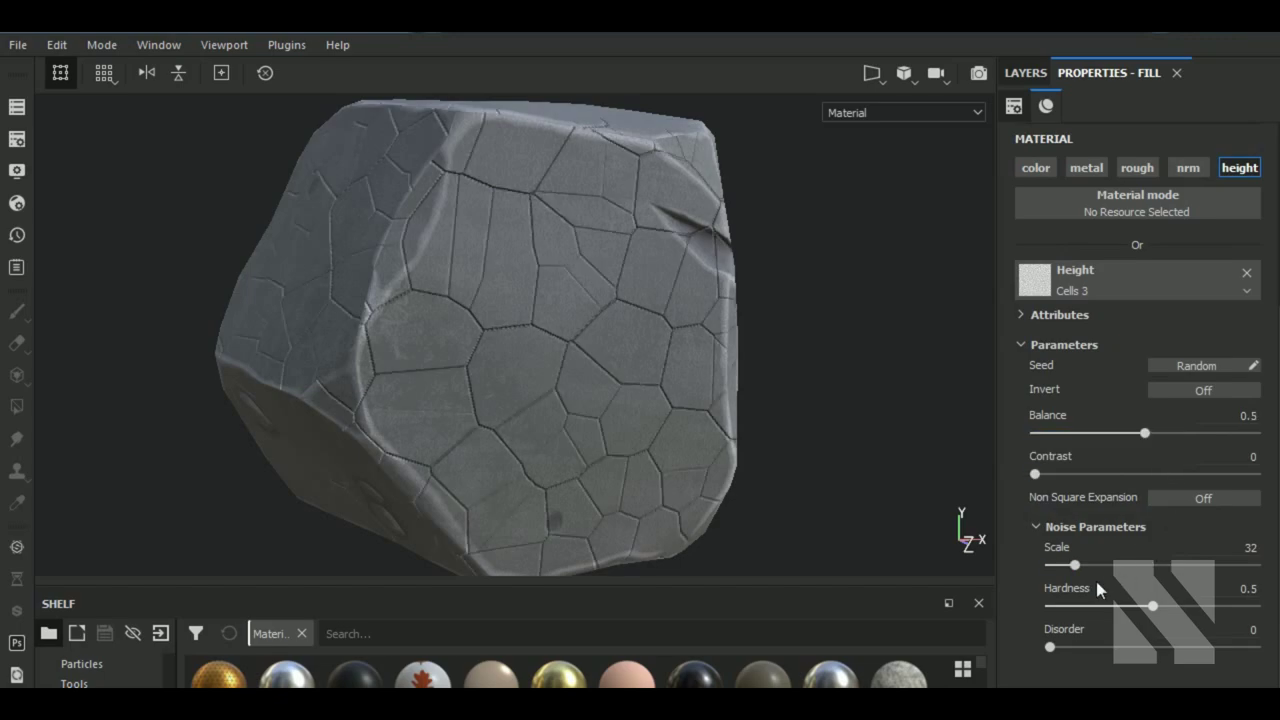
- Set the Cells 3 noise Scale to 15 to enlarge the crack cells
{"action": "left_click_drag", "start_coordinate": [1070, 567], "coordinate": [1061, 570]}
{"action": "scroll", "coordinate": [541, 421], "scroll_direction": "up", "scroll_amount": 3}
{"action": "left_click_drag", "start_coordinate": [640, 500], "coordinate": [573, 410], "text": "alt"}
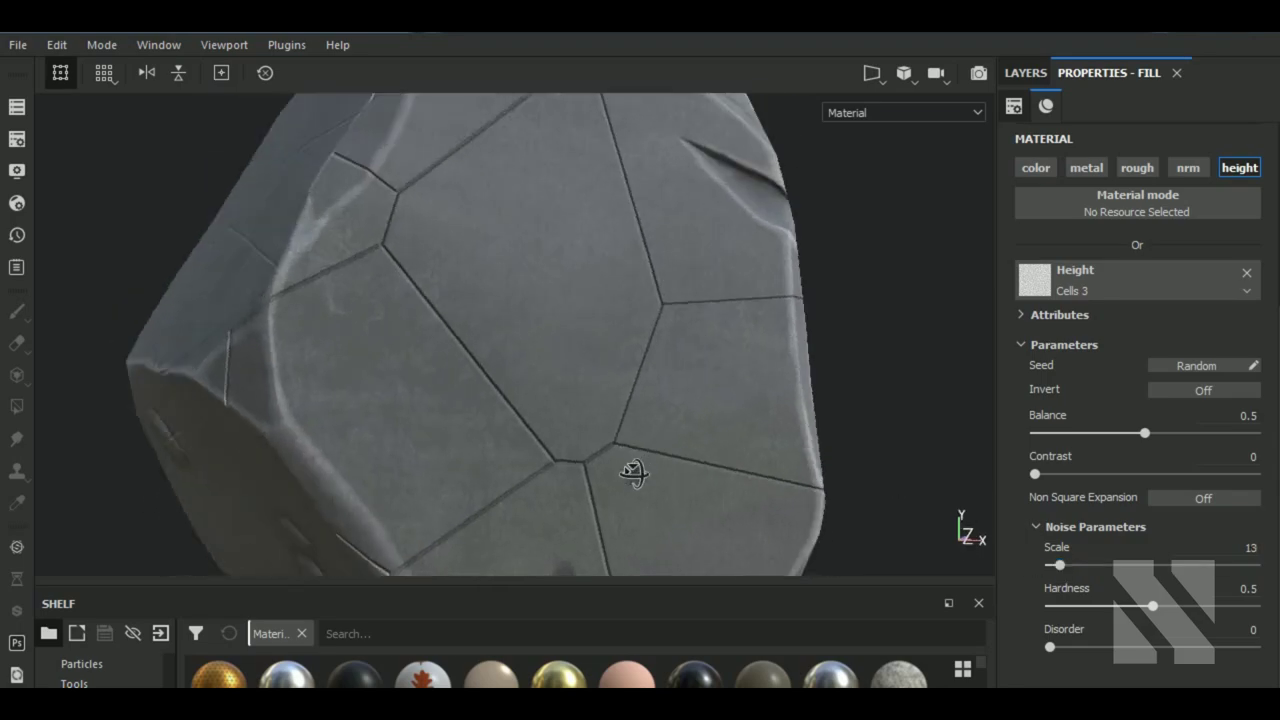
{"action": "scroll", "coordinate": [570, 392], "scroll_direction": "up", "scroll_amount": 3}
{"action": "scroll", "coordinate": [570, 392], "scroll_direction": "down", "scroll_amount": 2}
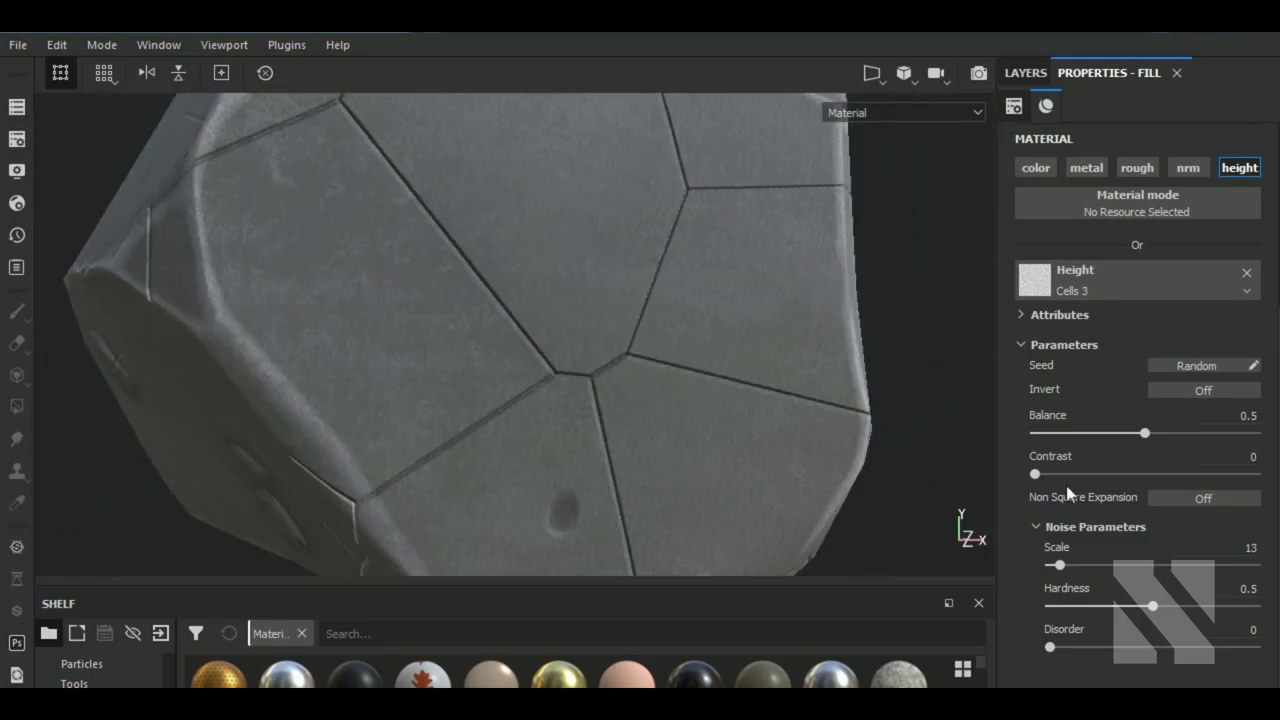
{"action": "left_click_drag", "start_coordinate": [1060, 566], "coordinate": [1063, 566]}
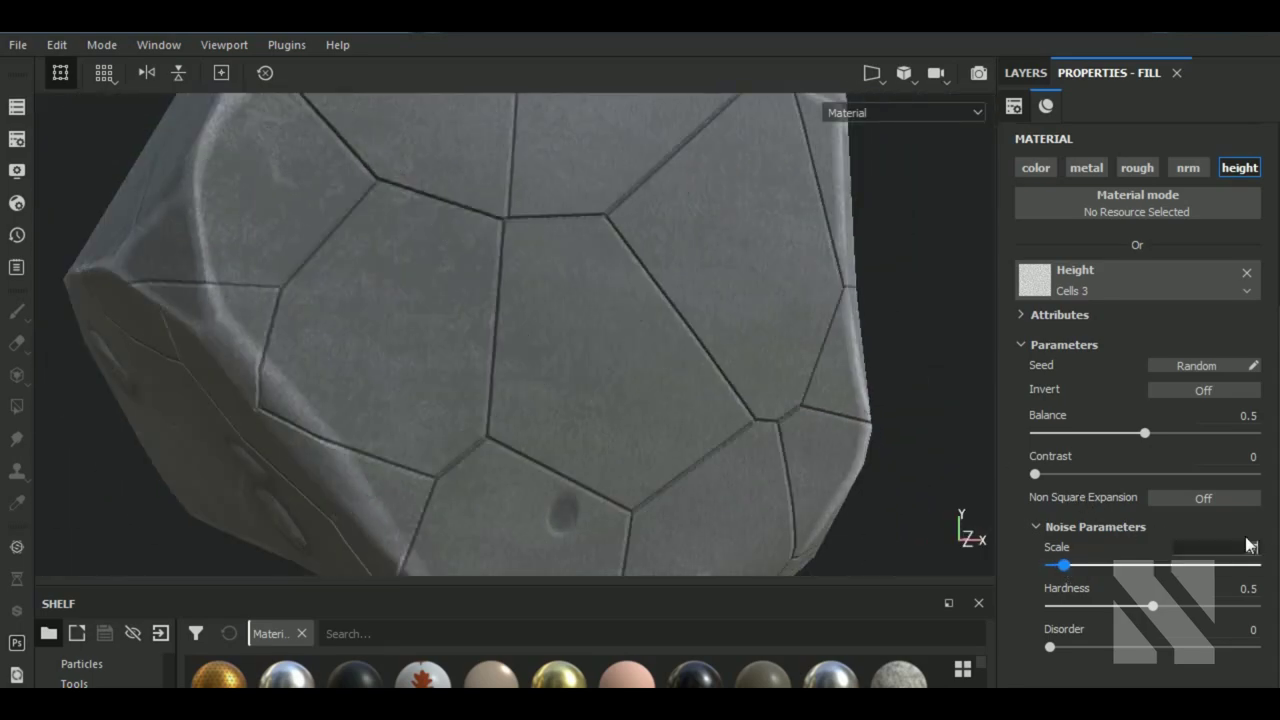
{"action": "type", "text": "15"}
{"action": "key", "text": "Return"}
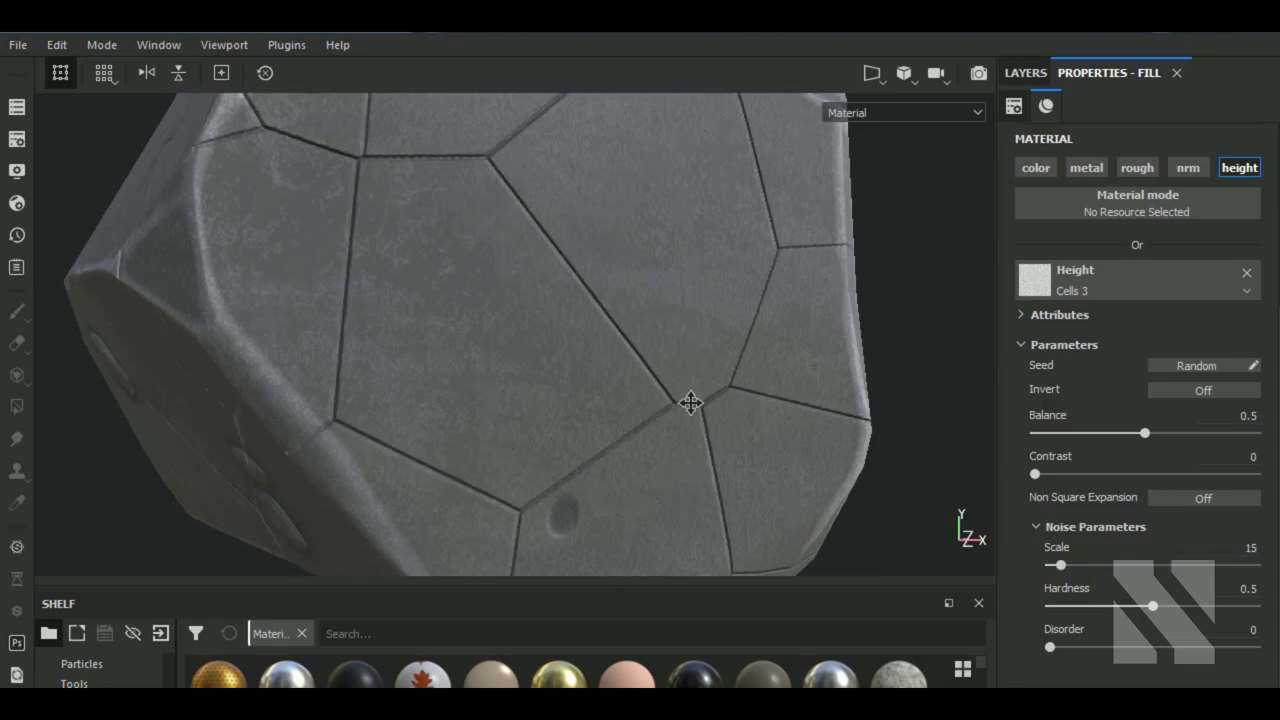
{"action": "left_click_drag", "start_coordinate": [689, 397], "coordinate": [876, 468], "text": "alt"}
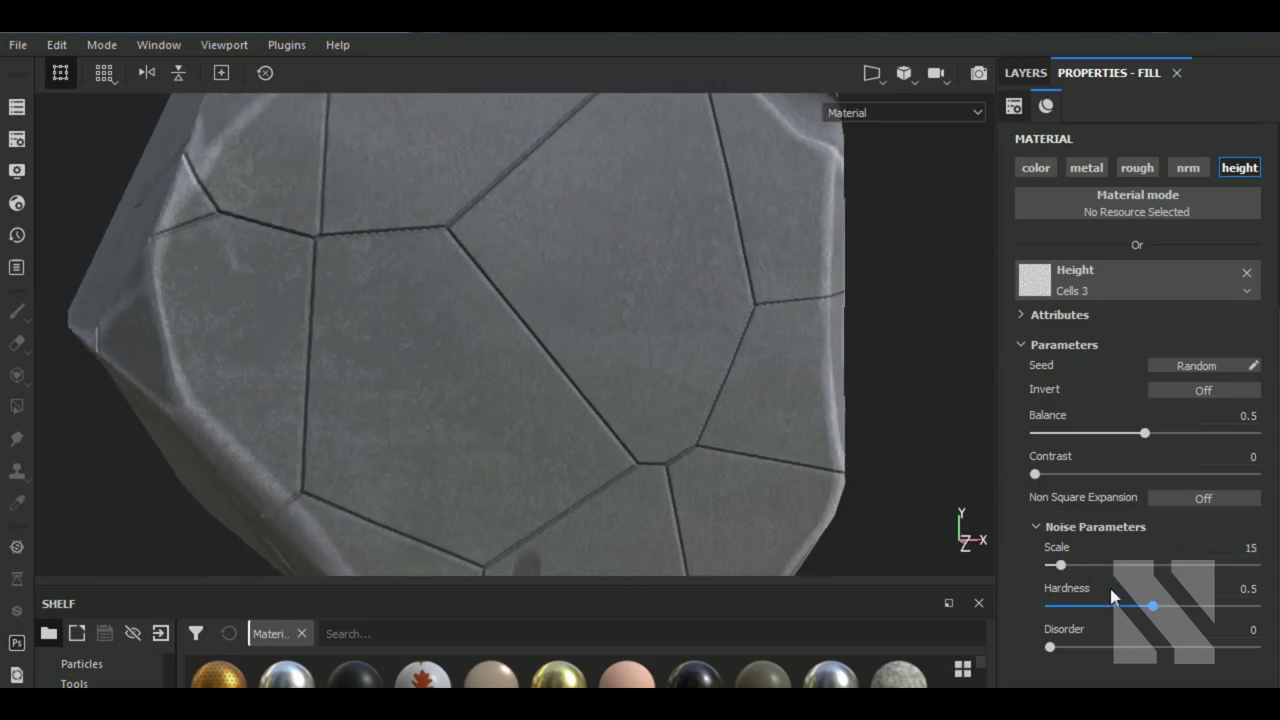
- Set Hardness to 0.58, Balance to 0.4 and Contrast to 0
{"action": "left_click_drag", "start_coordinate": [1152, 607], "coordinate": [1182, 607]}
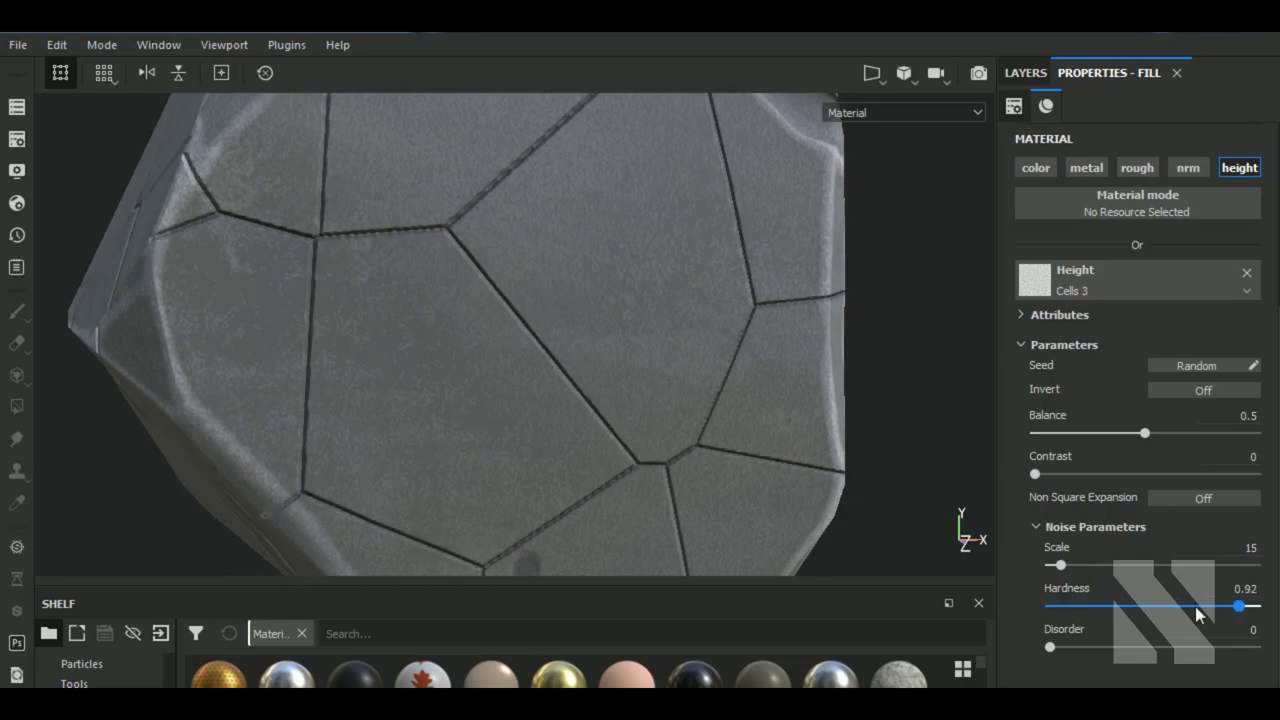
{"action": "left_click_drag", "start_coordinate": [1167, 608], "coordinate": [1162, 608]}
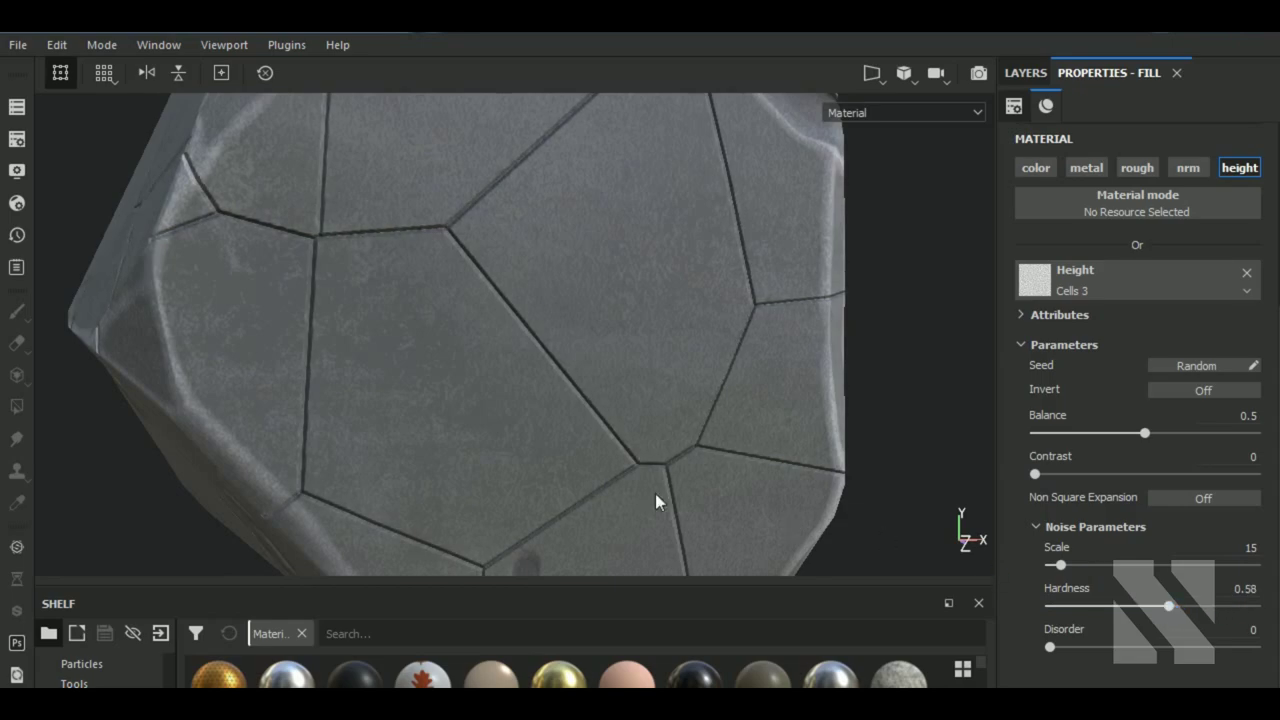
{"action": "scroll", "coordinate": [625, 452], "scroll_direction": "up", "scroll_amount": 1}
{"action": "scroll", "coordinate": [650, 475], "scroll_direction": "up", "scroll_amount": 2}
{"action": "scroll", "coordinate": [652, 475], "scroll_direction": "down", "scroll_amount": 2}
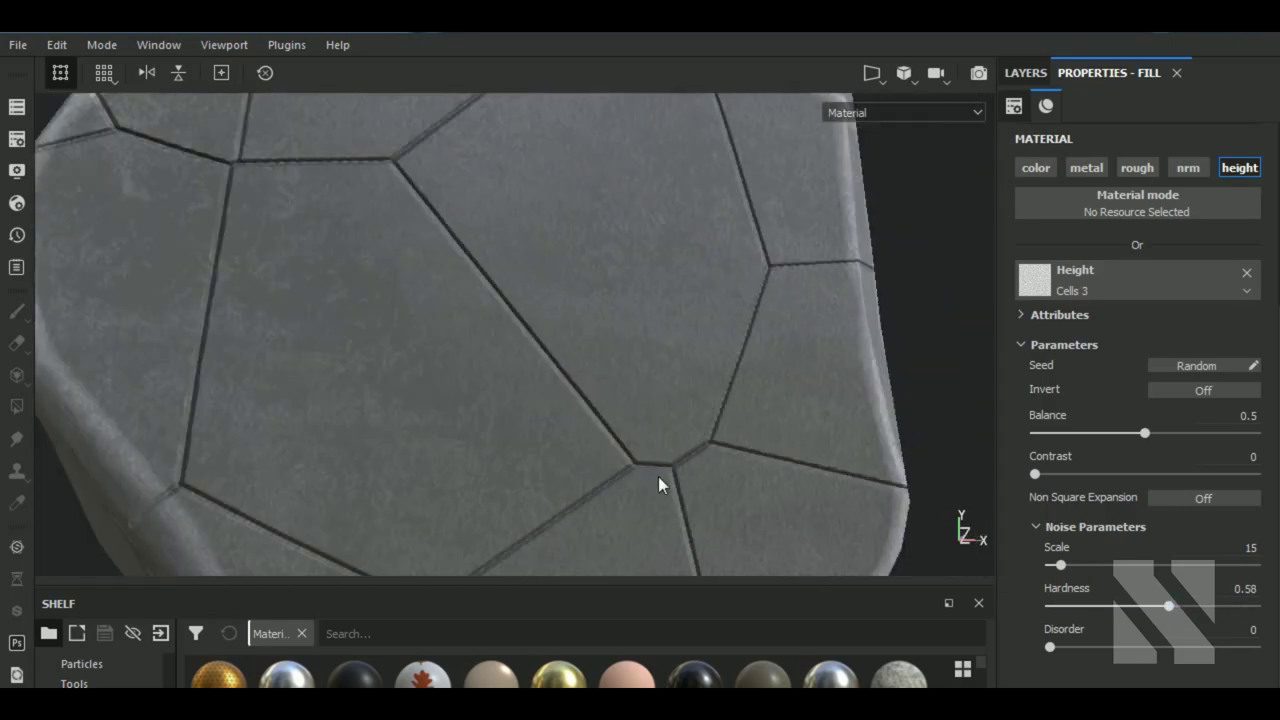
{"action": "scroll", "coordinate": [658, 476], "scroll_direction": "down", "scroll_amount": 1}
{"action": "mouse_move", "coordinate": [1147, 435]}
{"action": "left_mouse_down"}
{"action": "mouse_move", "coordinate": [1185, 437]}
{"action": "mouse_move", "coordinate": [1083, 428]}
{"action": "mouse_move", "coordinate": [1123, 433]}
{"action": "left_mouse_up"}
{"action": "mouse_move", "coordinate": [1040, 478]}
{"action": "left_mouse_down"}
{"action": "mouse_move", "coordinate": [1132, 480]}
{"action": "mouse_move", "coordinate": [1033, 474]}
{"action": "left_mouse_up"}
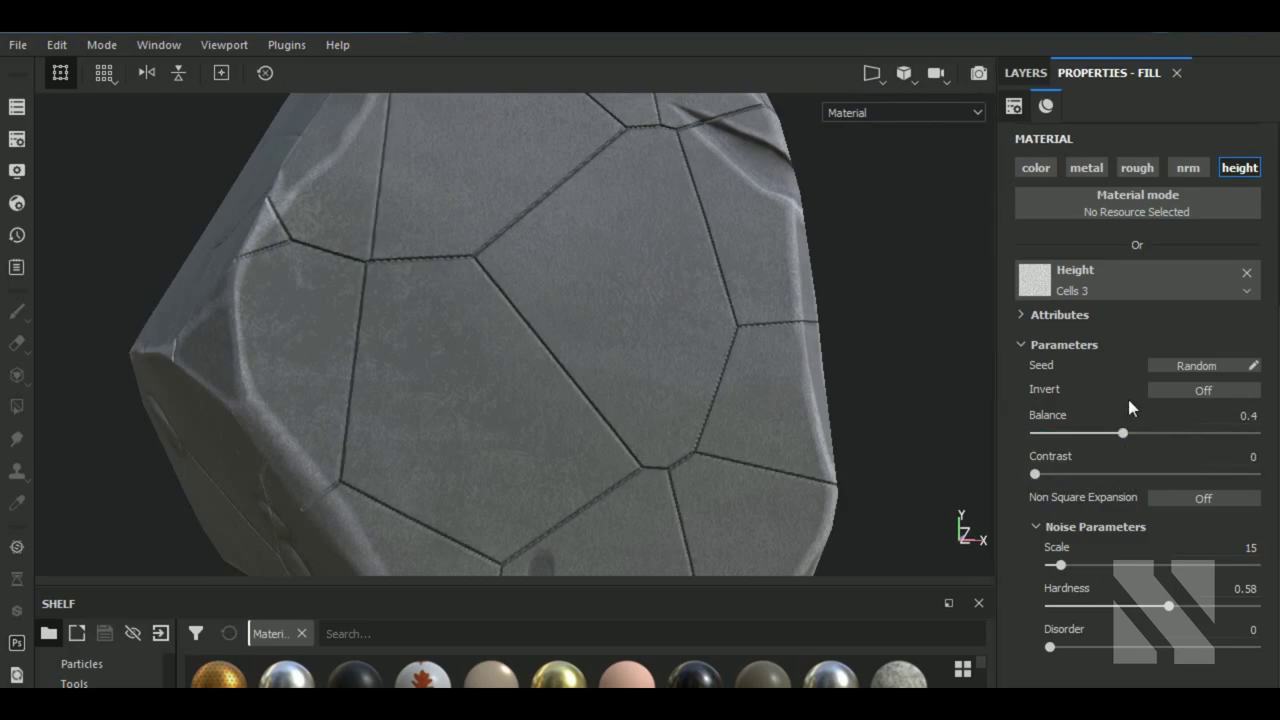
{"action": "left_click", "coordinate": [1030, 73]}
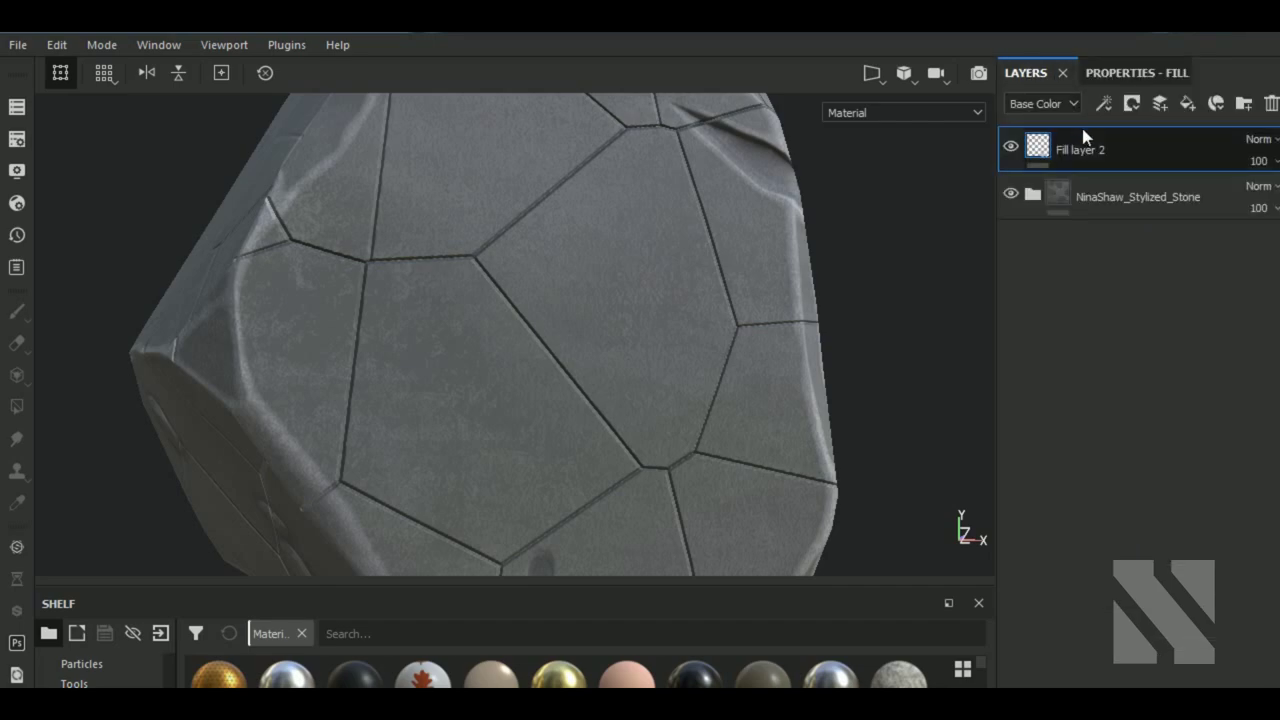
- Add a Levels effect to Fill layer 2 with Height as the affected channel
{"action": "left_click", "coordinate": [1101, 105]}
{"action": "left_click", "coordinate": [1152, 250]}
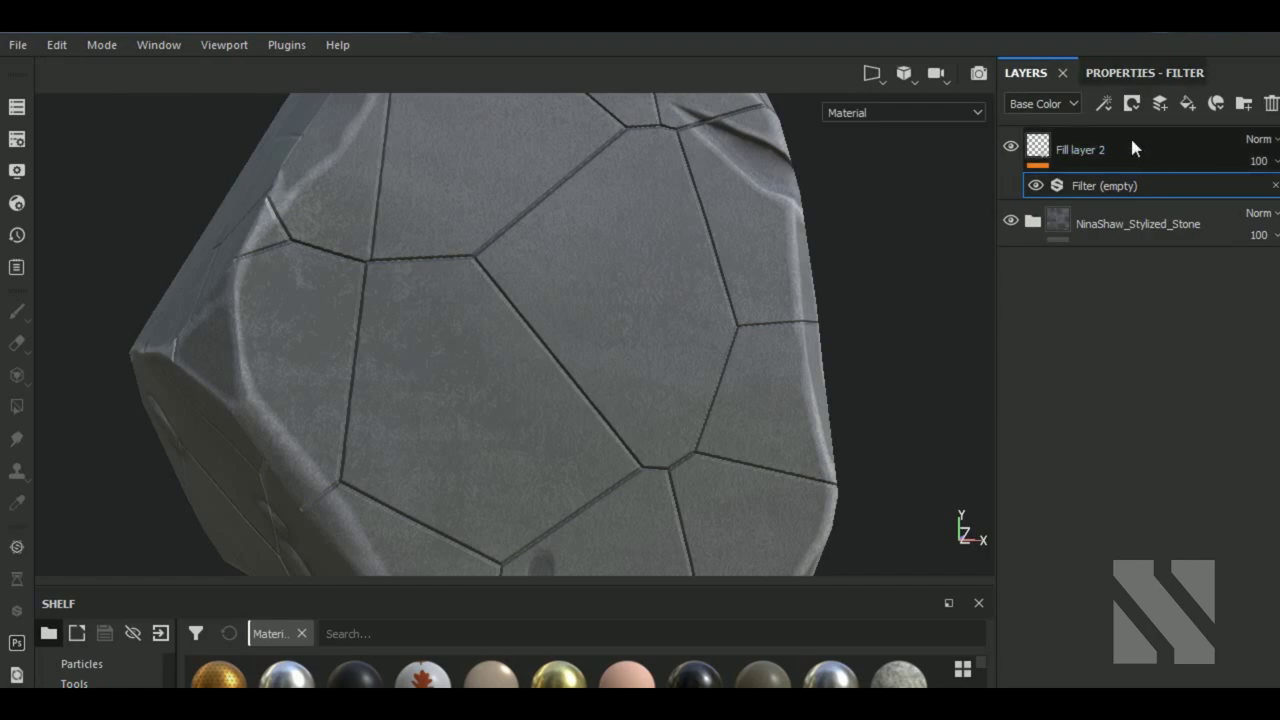
{"action": "left_click", "coordinate": [1274, 186]}
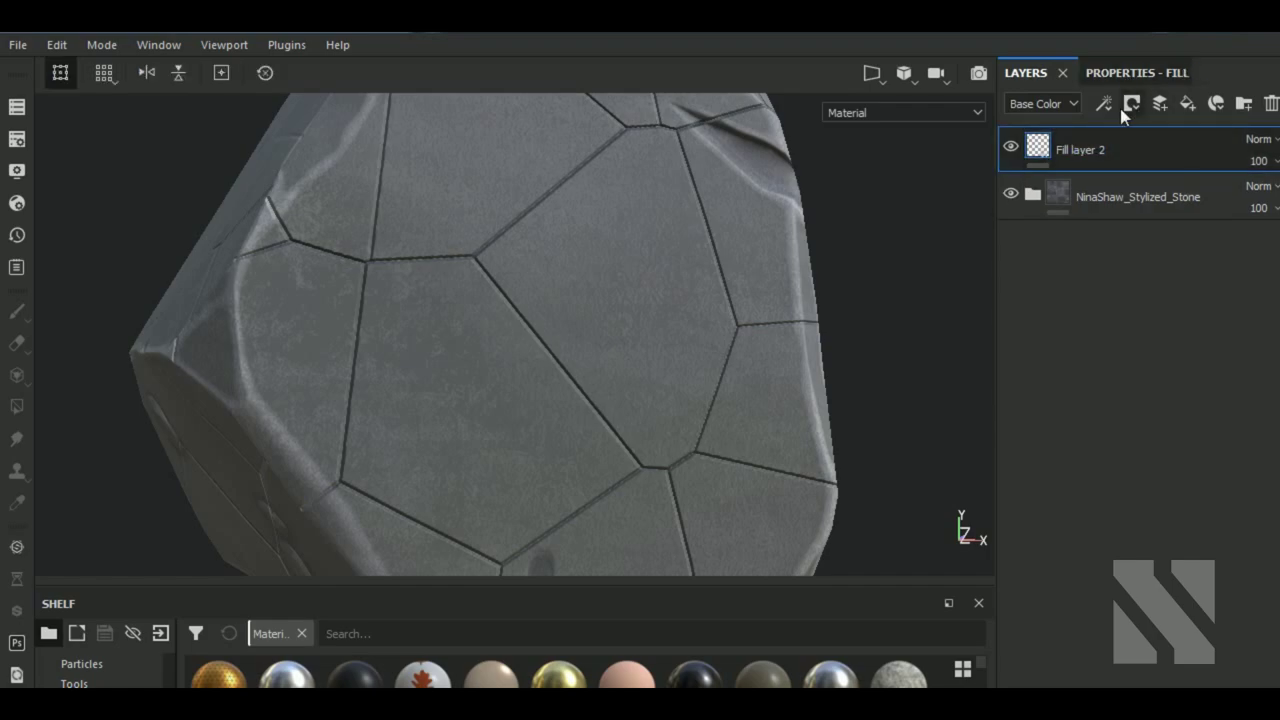
{"action": "left_click", "coordinate": [1106, 105]}
{"action": "left_click", "coordinate": [1155, 202]}
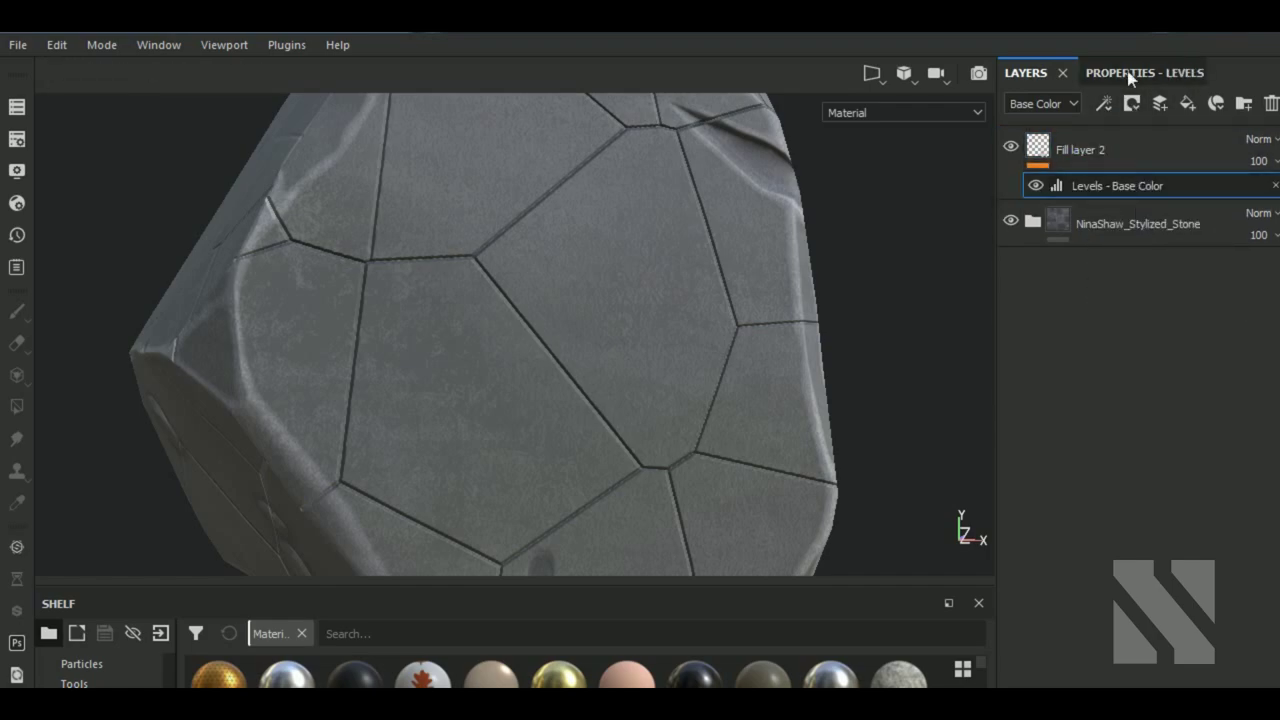
{"action": "left_click", "coordinate": [1174, 134]}
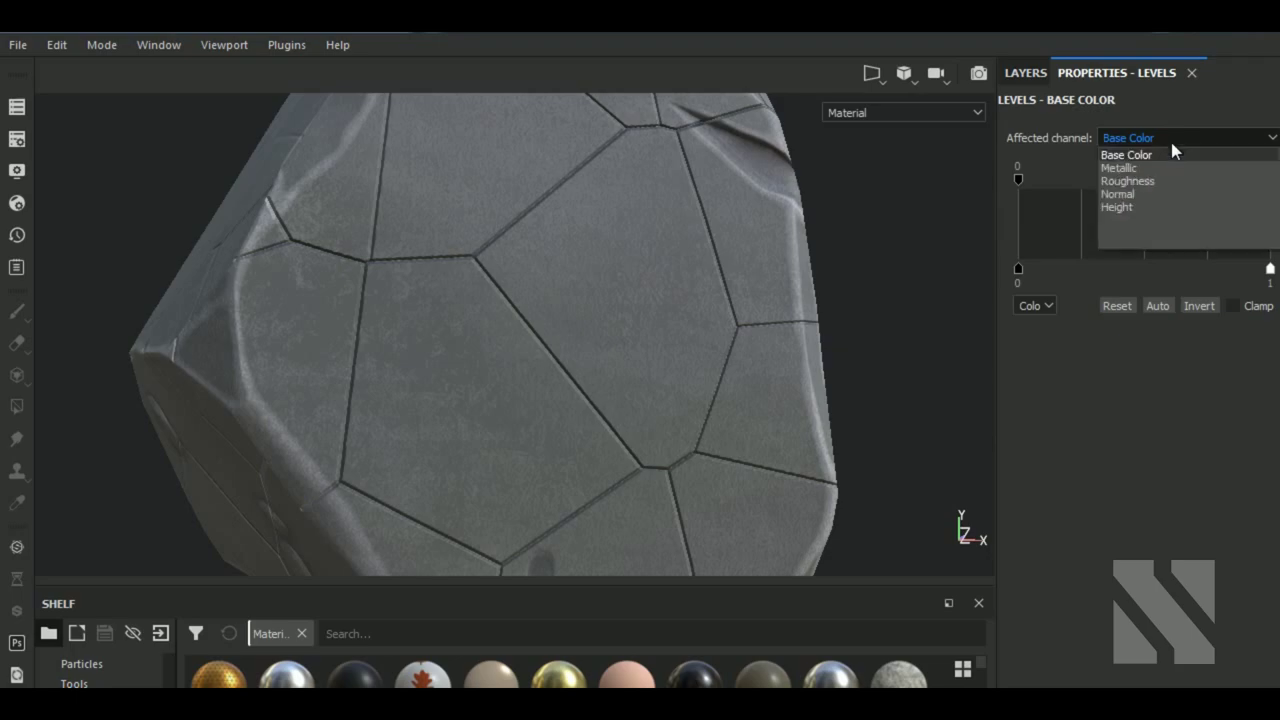
{"action": "left_click", "coordinate": [1141, 206]}
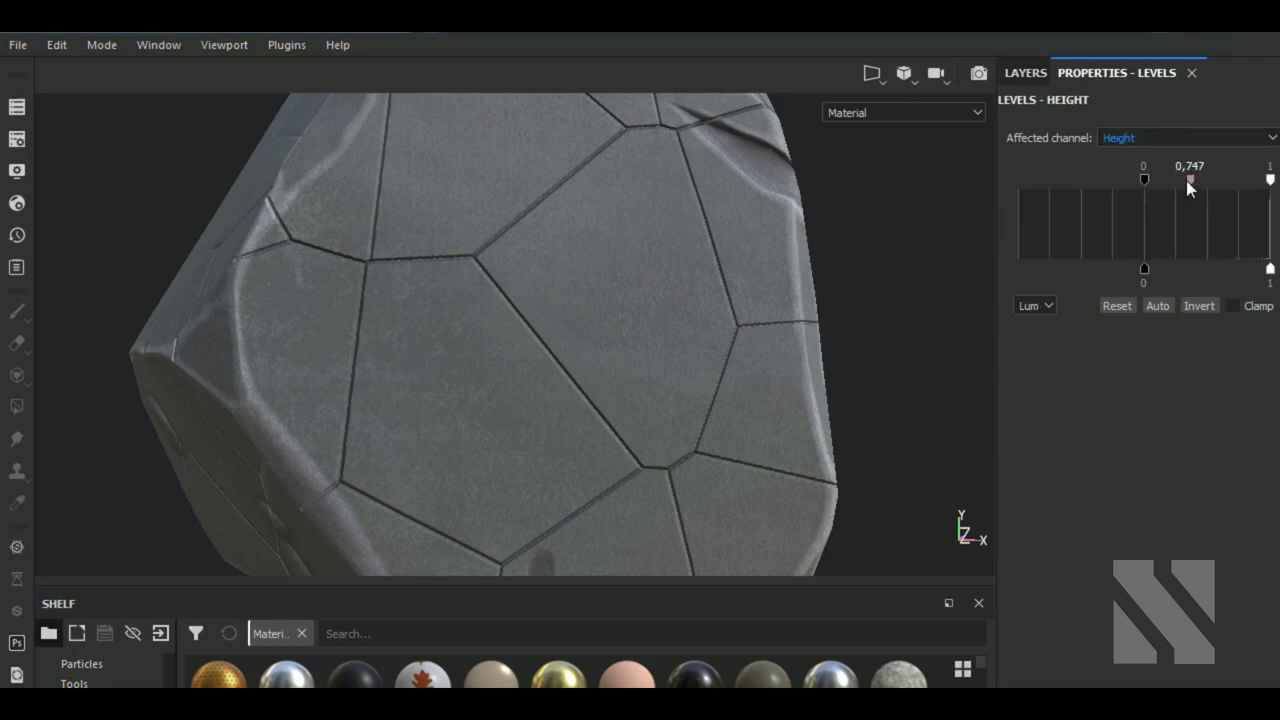
- Adjust the Levels handles so input levels sit at -0.048 and 0.532
{"action": "left_click_drag", "start_coordinate": [1207, 187], "coordinate": [1252, 190]}
{"action": "scroll", "coordinate": [721, 436], "scroll_direction": "up", "scroll_amount": 2}
{"action": "scroll", "coordinate": [711, 425], "scroll_direction": "up", "scroll_amount": 5}
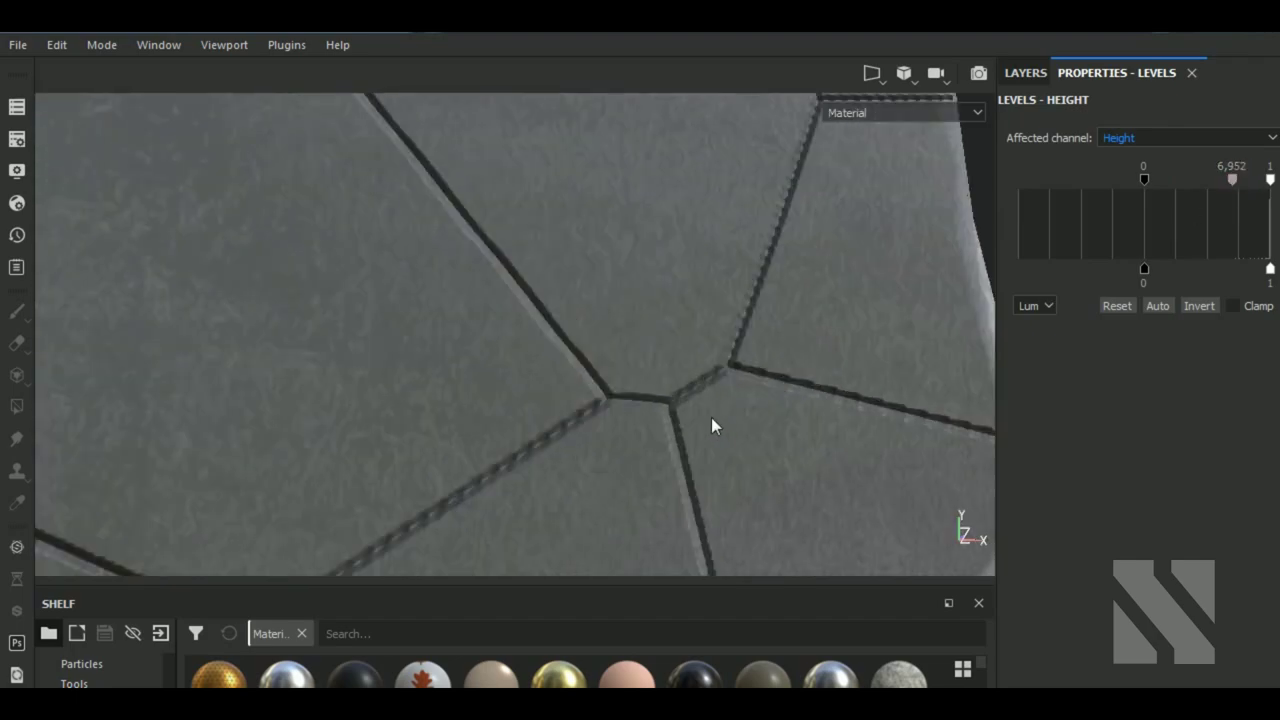
{"action": "left_click_drag", "start_coordinate": [1146, 280], "coordinate": [1138, 277]}
{"action": "mouse_move", "coordinate": [1270, 270]}
{"action": "left_mouse_down"}
{"action": "mouse_move", "coordinate": [1231, 272]}
{"action": "mouse_move", "coordinate": [1270, 270]}
{"action": "left_mouse_up"}
{"action": "mouse_move", "coordinate": [1270, 180]}
{"action": "left_mouse_down"}
{"action": "mouse_move", "coordinate": [1196, 183]}
{"action": "mouse_move", "coordinate": [1270, 183]}
{"action": "mouse_move", "coordinate": [1224, 186]}
{"action": "left_mouse_up"}
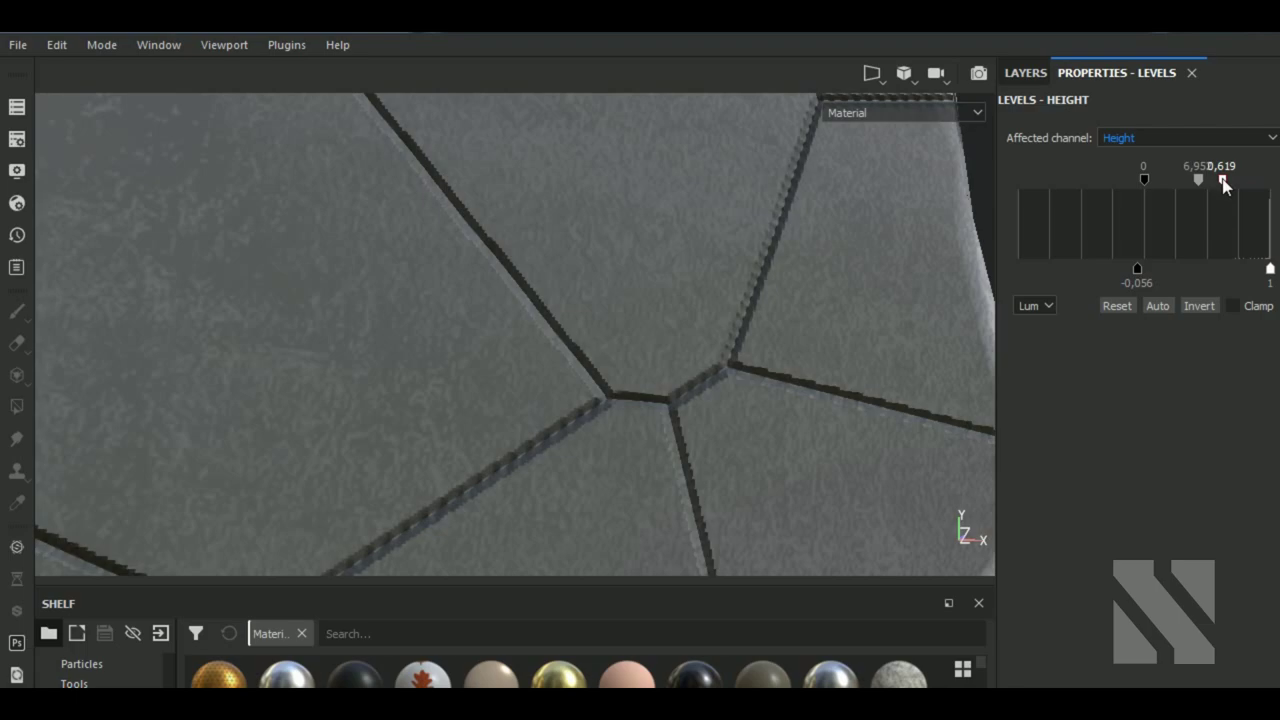
{"action": "scroll", "coordinate": [668, 497], "scroll_direction": "down", "scroll_amount": 2}
{"action": "scroll", "coordinate": [688, 466], "scroll_direction": "down", "scroll_amount": 5}
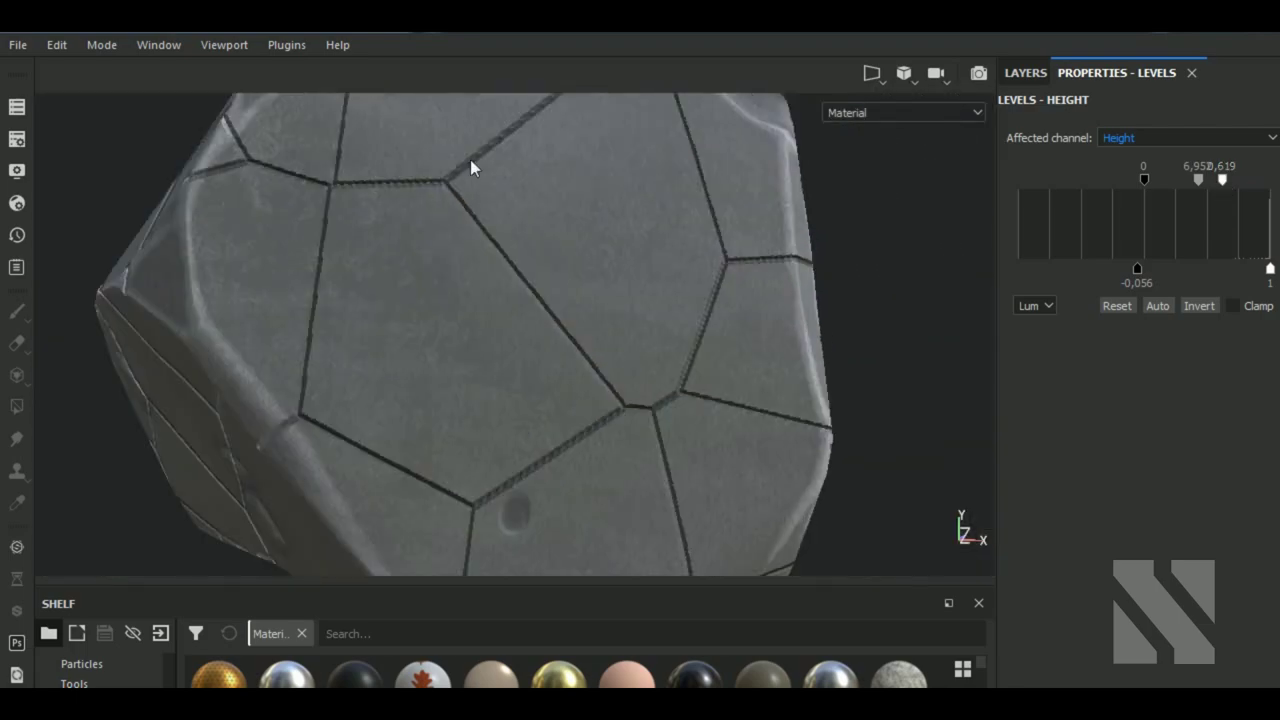
{"action": "mouse_move", "coordinate": [470, 166]}
{"action": "left_mouse_down", "text": "alt"}
{"action": "mouse_move", "coordinate": [720, 354]}
{"action": "mouse_move", "coordinate": [700, 343]}
{"action": "left_mouse_up", "text": "alt"}
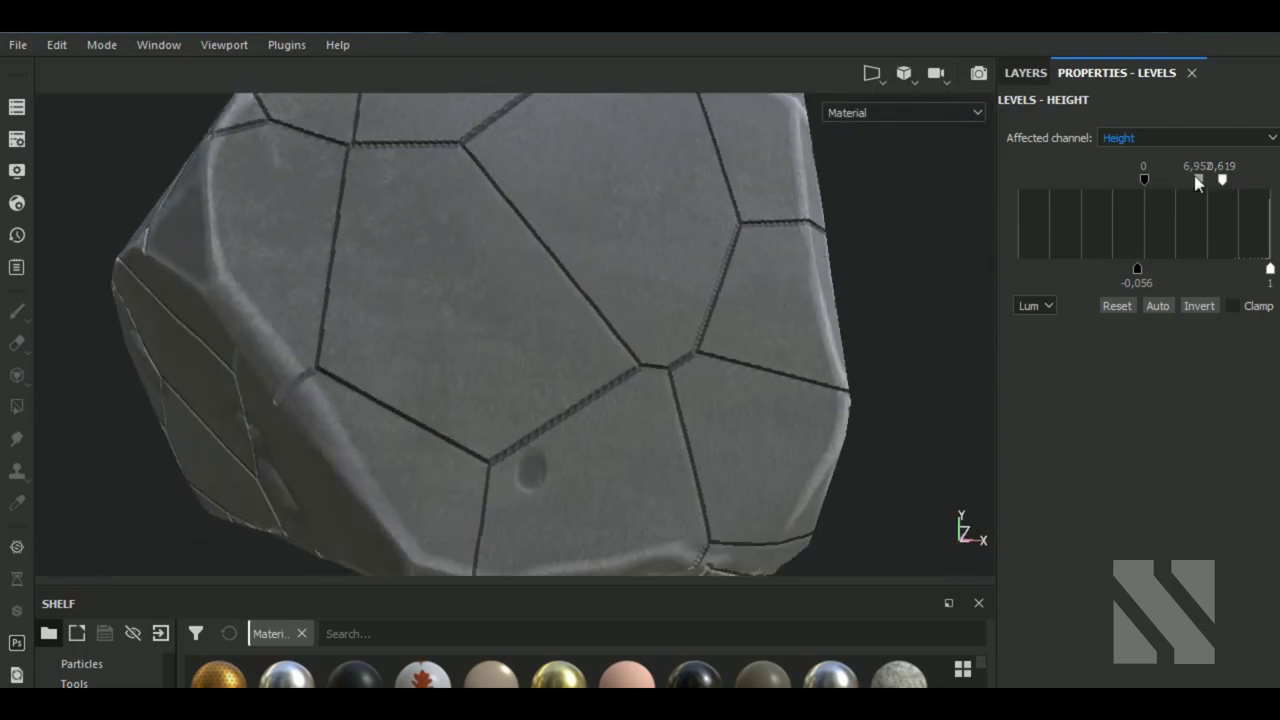
{"action": "mouse_move", "coordinate": [1201, 176]}
{"action": "left_mouse_down"}
{"action": "mouse_move", "coordinate": [1170, 179]}
{"action": "mouse_move", "coordinate": [1198, 179]}
{"action": "left_mouse_up"}
{"action": "mouse_move", "coordinate": [1146, 187]}
{"action": "left_mouse_down"}
{"action": "mouse_move", "coordinate": [1095, 187]}
{"action": "mouse_move", "coordinate": [1212, 181]}
{"action": "left_mouse_up"}
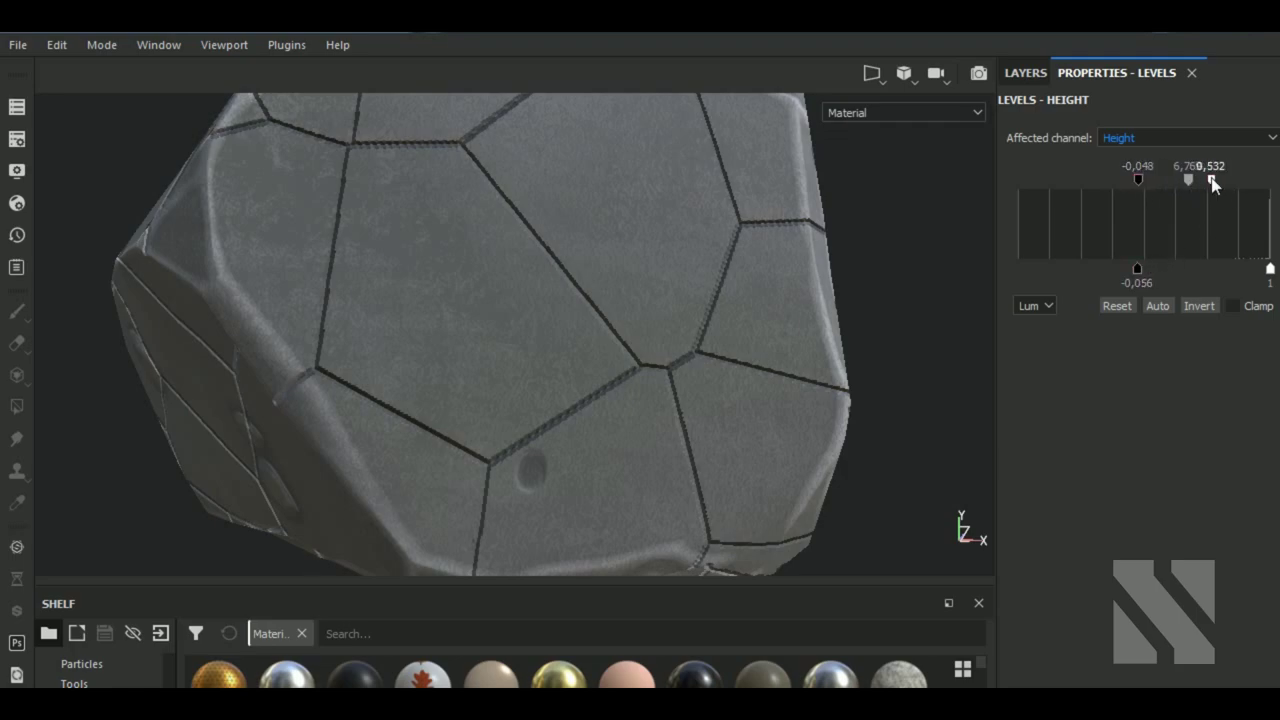
- Add a Blur Slope filter above the Levels and set its intensity to 0.1
{"action": "left_click", "coordinate": [1026, 73]}
{"action": "left_click", "coordinate": [1102, 106]}
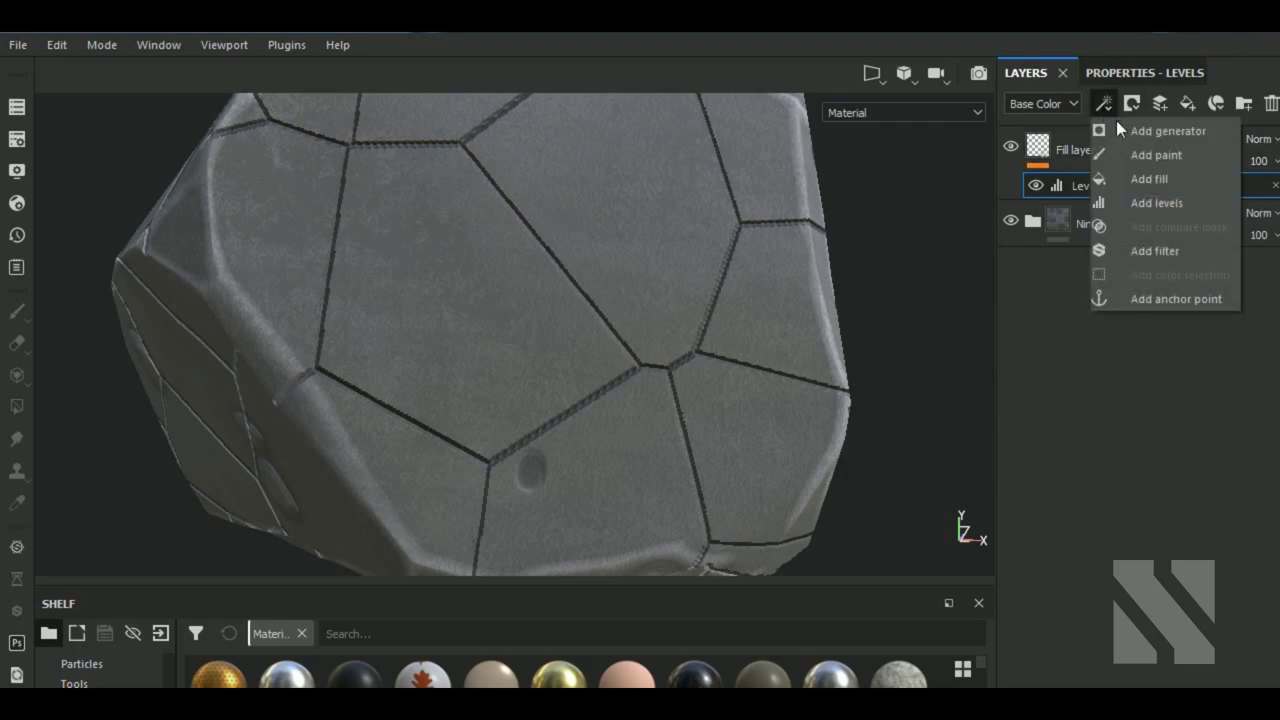
{"action": "left_click", "coordinate": [1170, 254]}
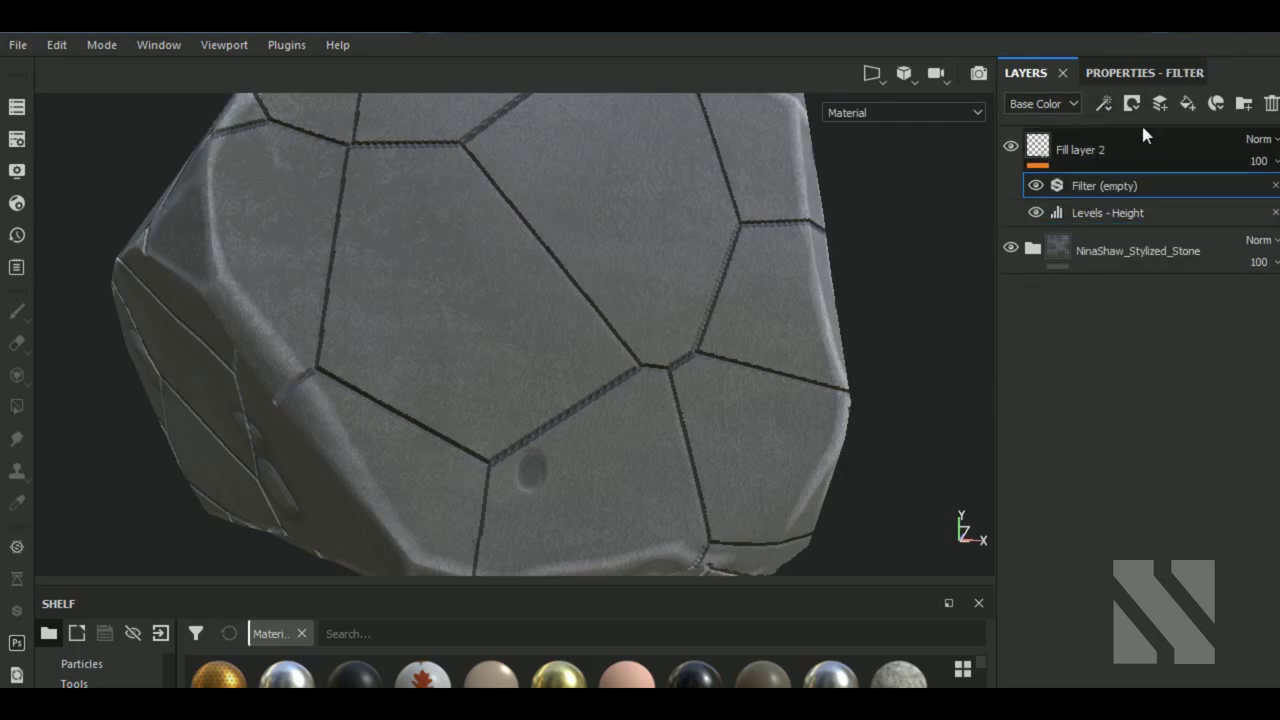
{"action": "left_click", "coordinate": [1155, 72]}
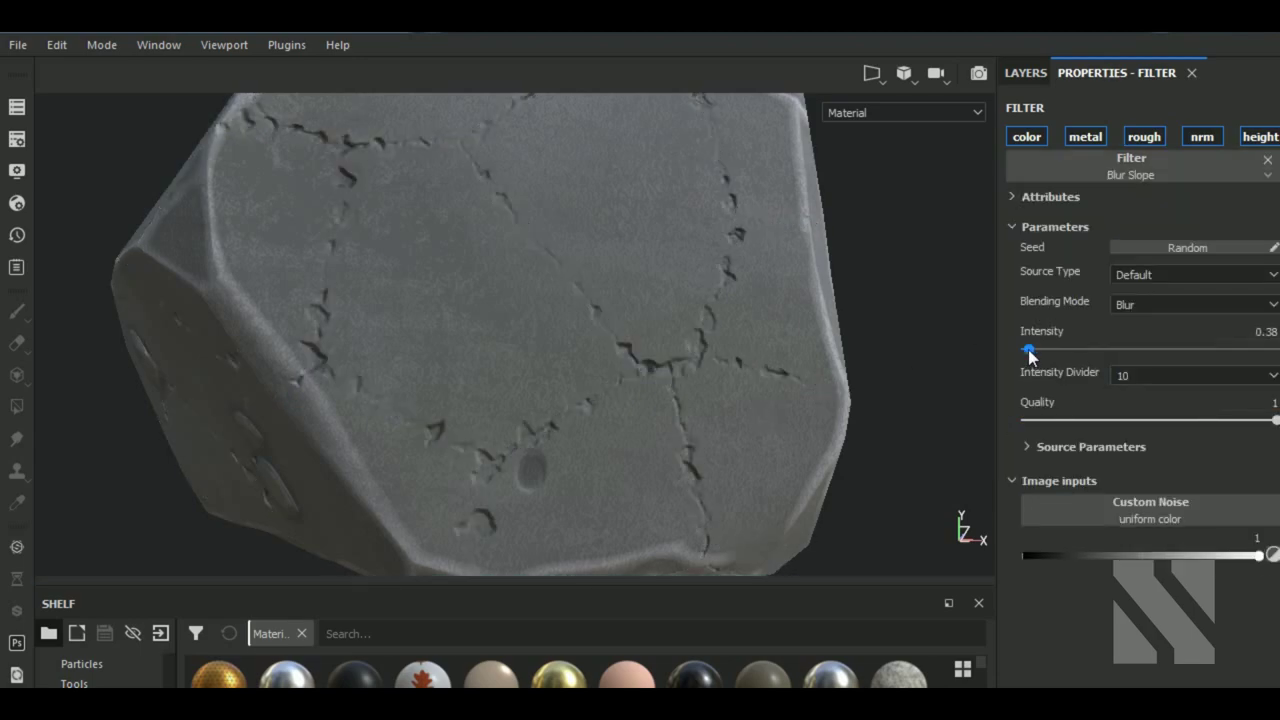
{"action": "left_click", "coordinate": [1264, 331]}
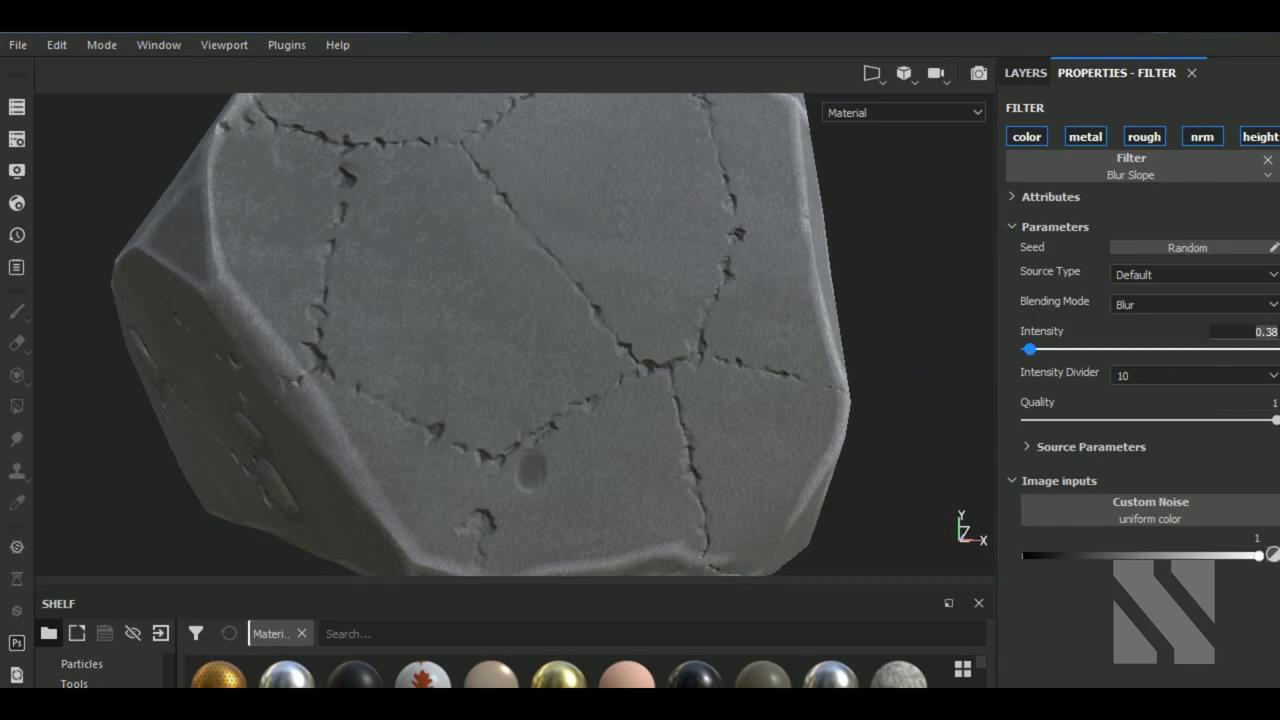
{"action": "type", "text": "0.1"}
{"action": "key", "text": "Return"}
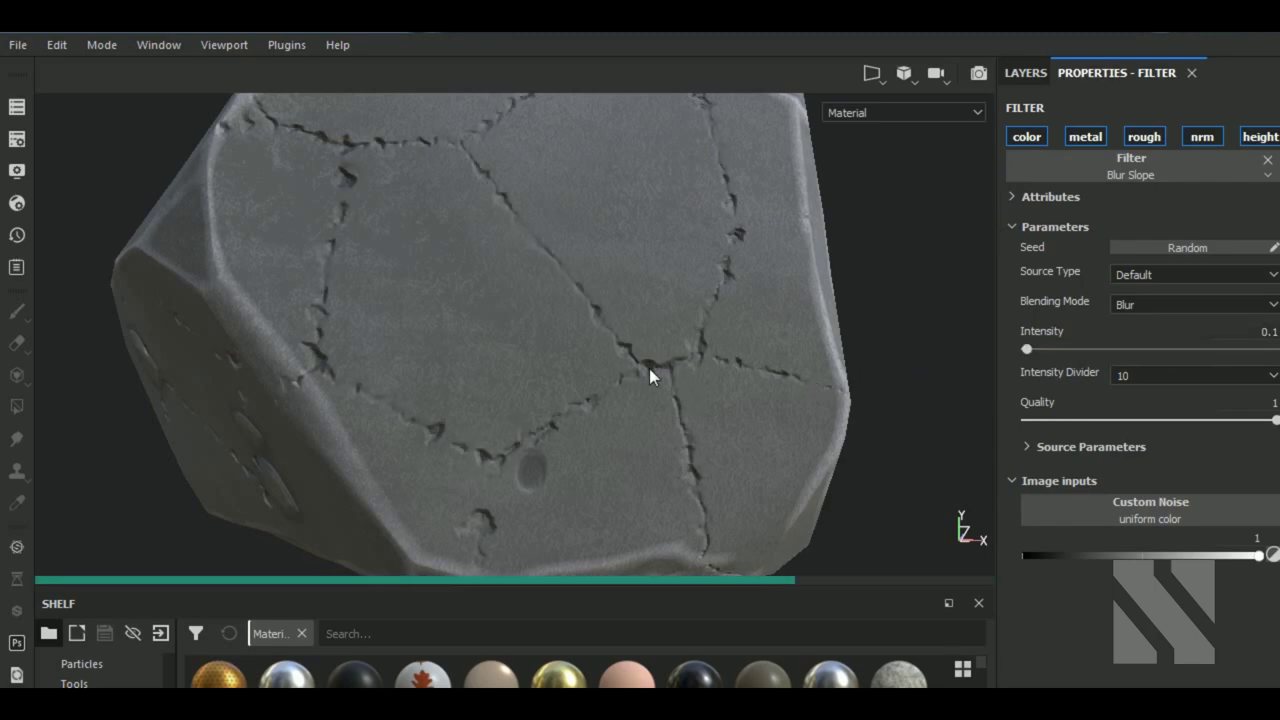
- Test a Blur Slope intensity of 0.05, then undo back to 0.1
{"action": "scroll", "coordinate": [645, 370], "scroll_direction": "up", "scroll_amount": 2}
{"action": "scroll", "coordinate": [635, 360], "scroll_direction": "up", "scroll_amount": 2}
{"action": "scroll", "coordinate": [621, 346], "scroll_direction": "up", "scroll_amount": 2}
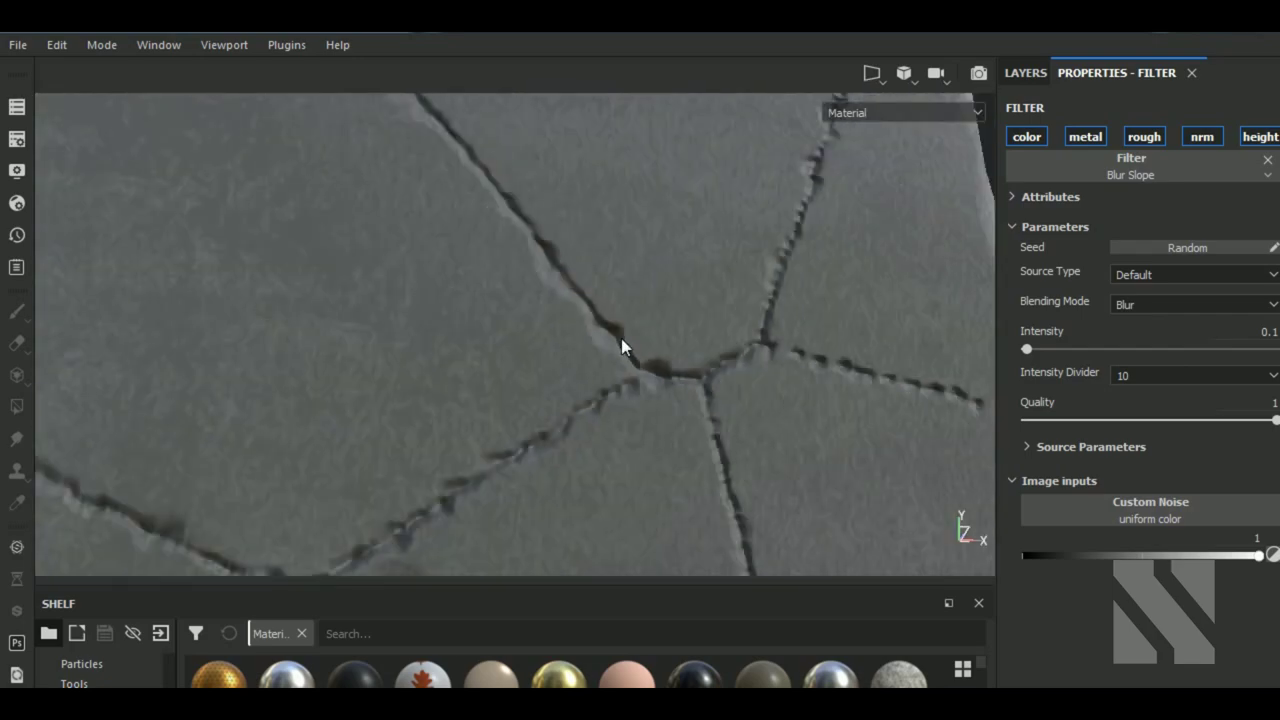
{"action": "scroll", "coordinate": [621, 346], "scroll_direction": "down", "scroll_amount": 3}
{"action": "left_click", "coordinate": [1264, 331]}
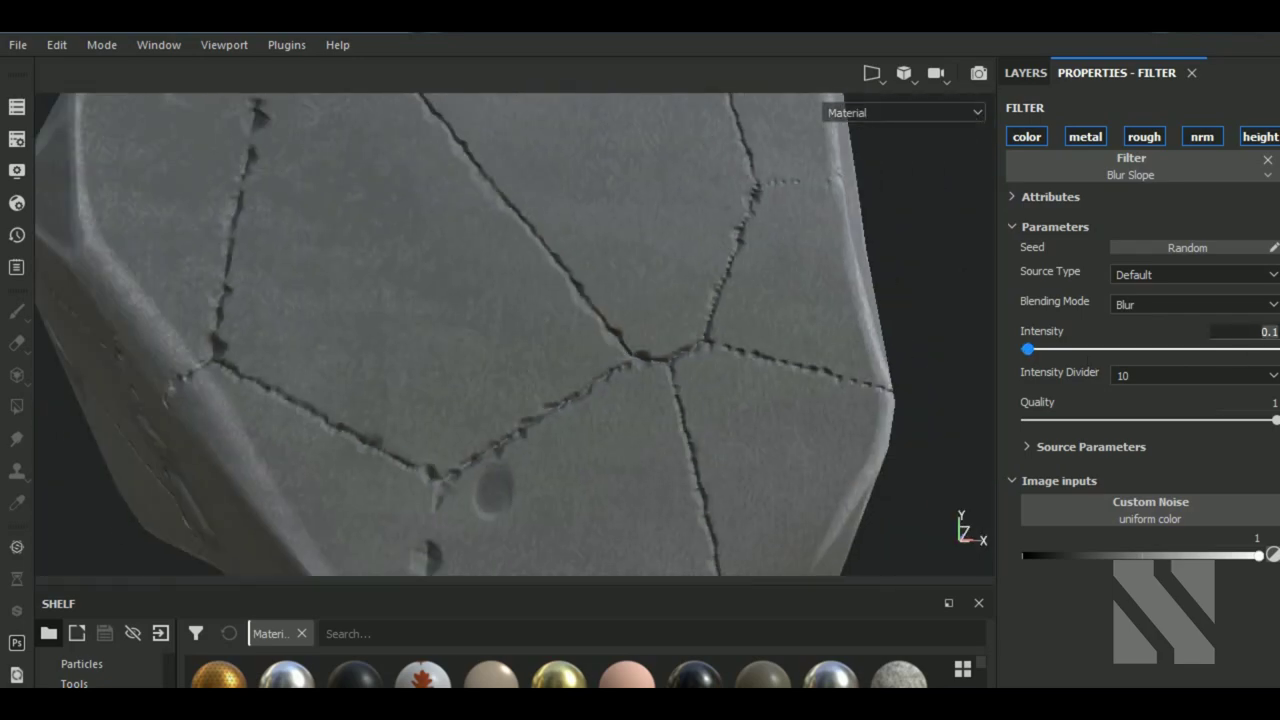
{"action": "key", "text": "BackSpace"}
{"action": "type", "text": "05"}
{"action": "key", "text": "Return"}
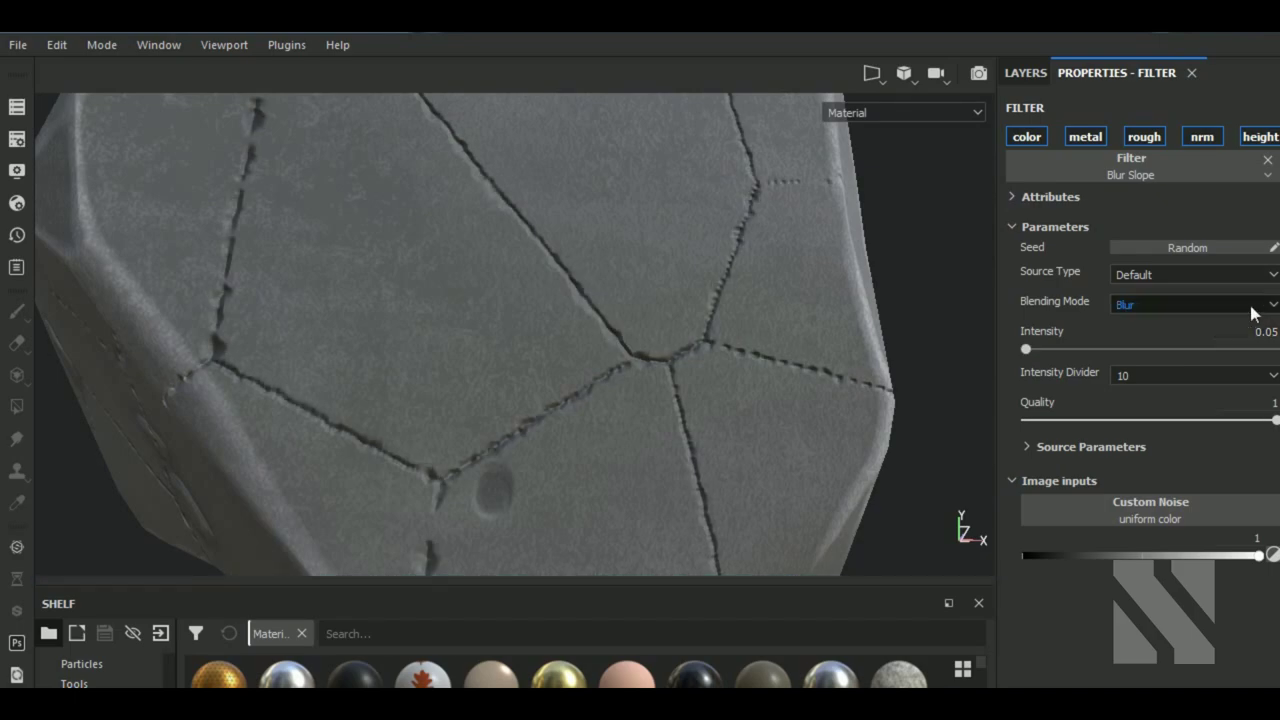
{"action": "key", "text": "ctrl+z"}
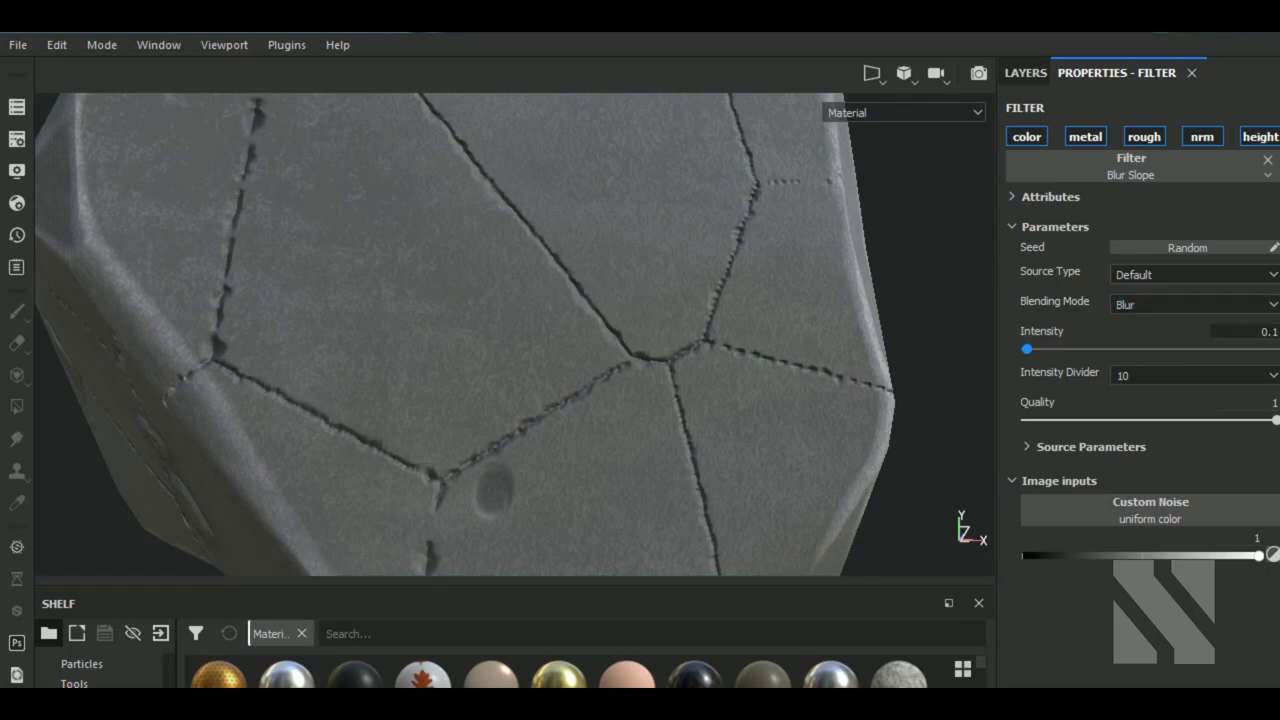
- Add a Blur filter above Blur Slope on Fill layer 2
{"action": "left_click", "coordinate": [1031, 76]}
{"action": "left_click", "coordinate": [1103, 112]}
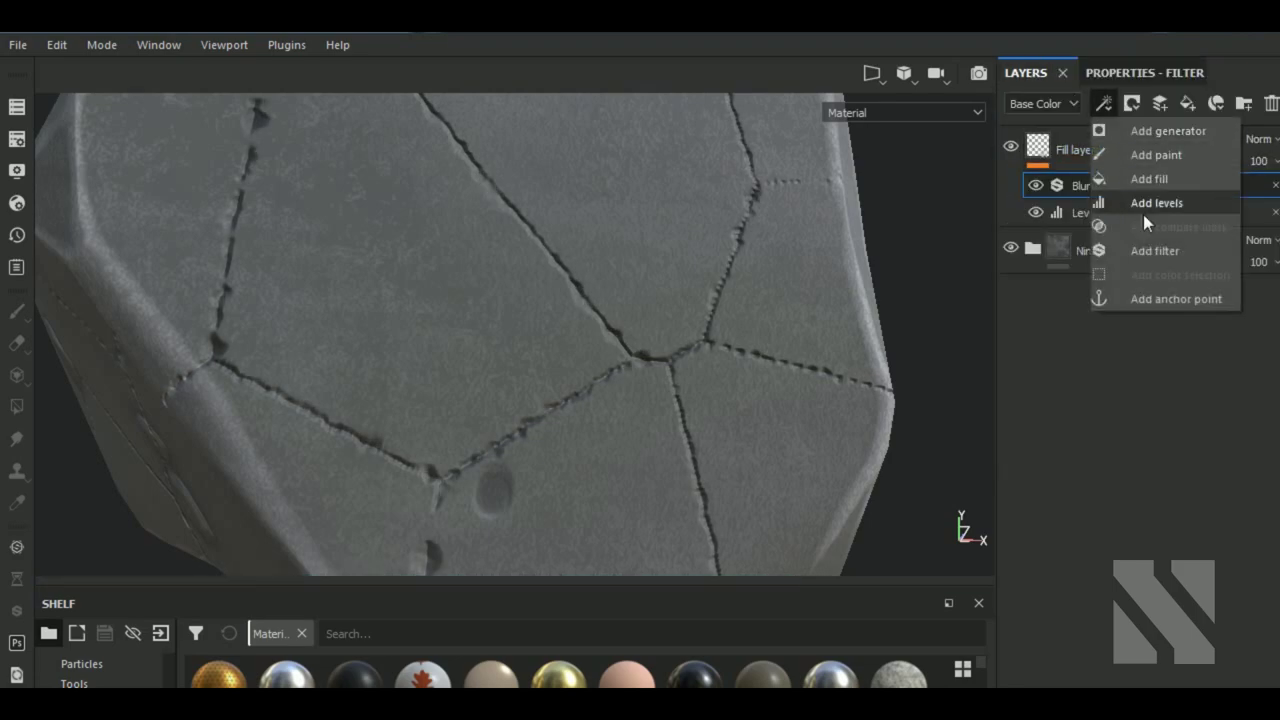
{"action": "left_click", "coordinate": [1152, 250]}
{"action": "left_click", "coordinate": [1147, 78]}
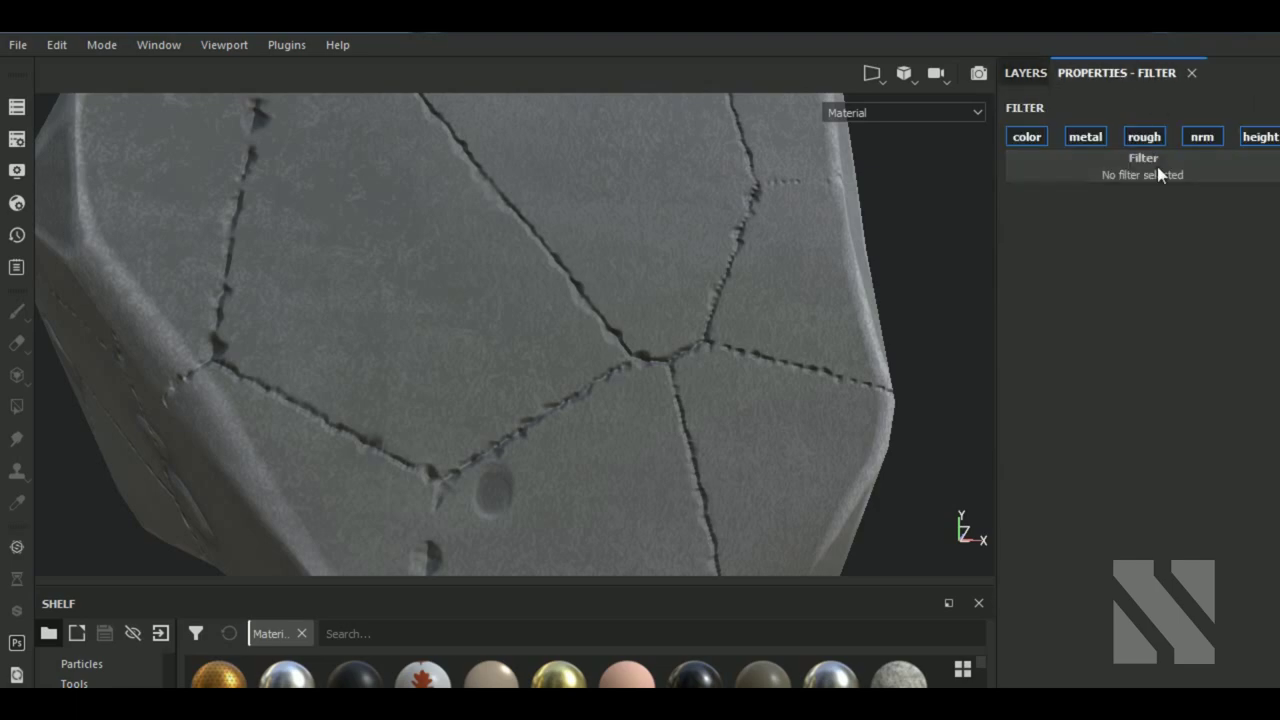
{"action": "left_click", "coordinate": [1157, 167]}
{"action": "left_click", "coordinate": [1180, 225]}
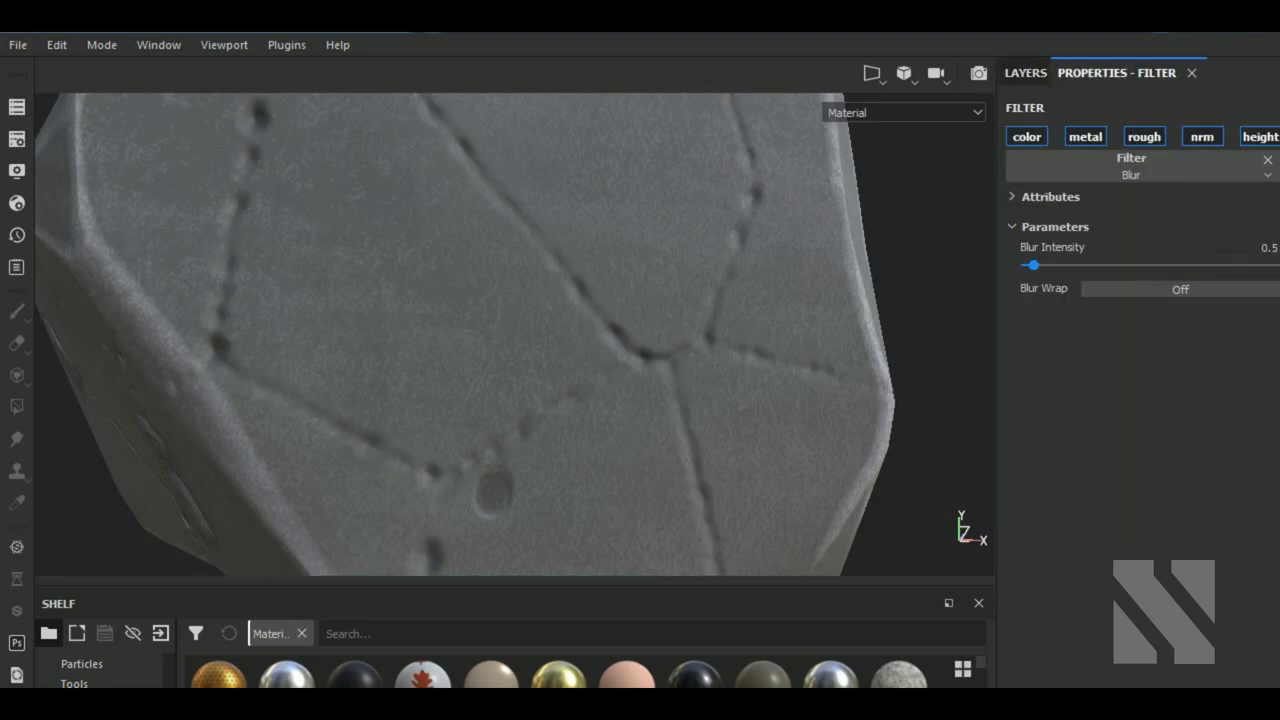
- Try Blur Intensity values of 0.05 and 1, settling on 0.1
{"action": "left_click", "coordinate": [1262, 247]}
{"action": "type", "text": "0.05"}
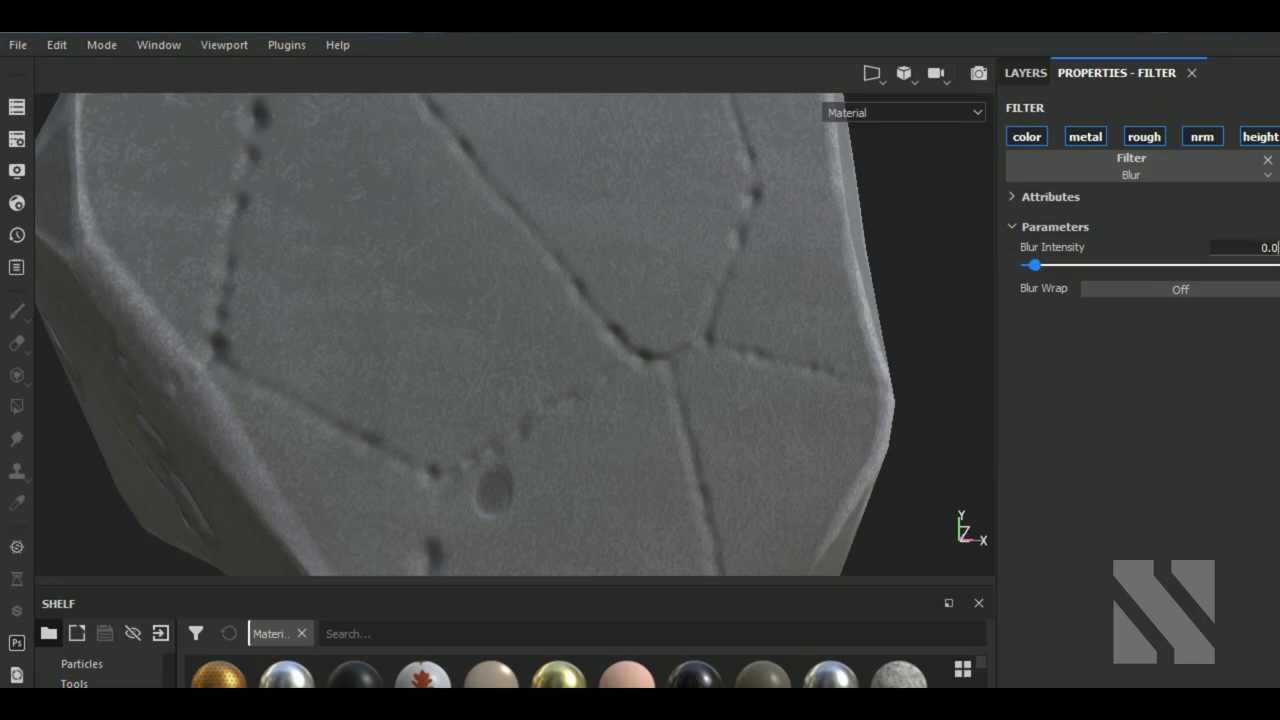
{"action": "key", "text": "Return"}
{"action": "left_click", "coordinate": [1263, 250]}
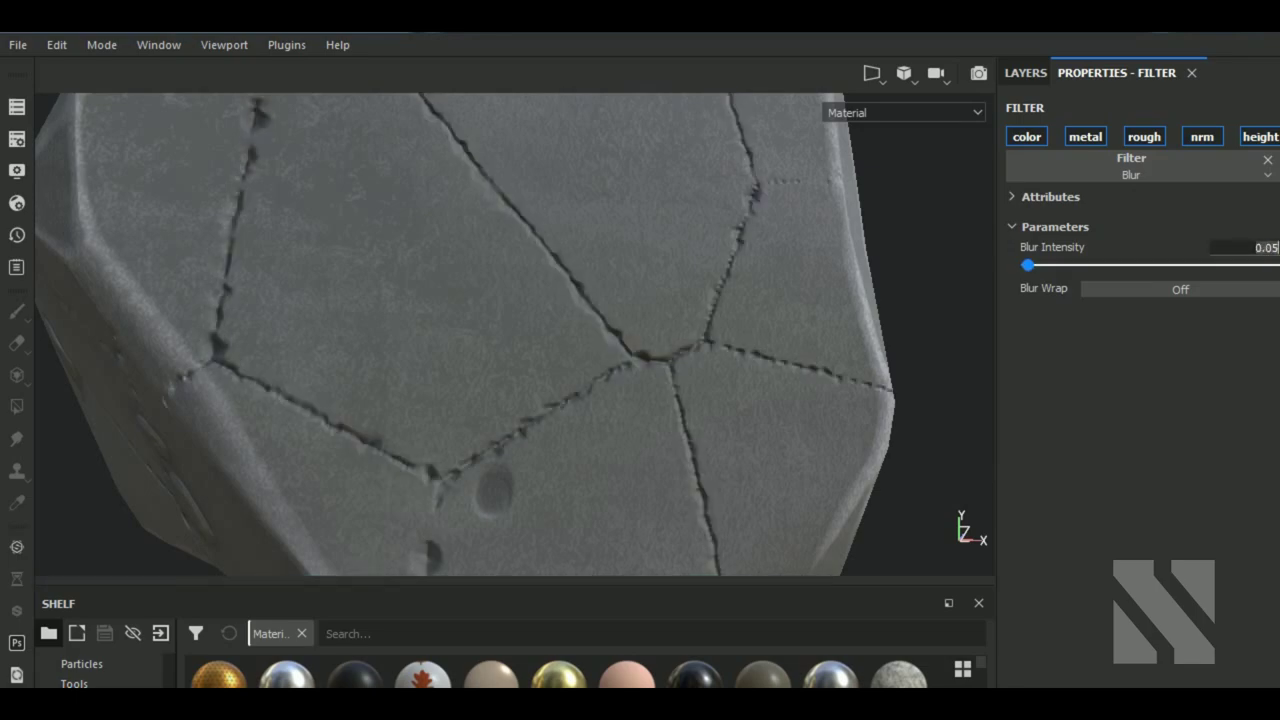
{"action": "type", "text": "1"}
{"action": "key", "text": "Return"}
{"action": "left_click", "coordinate": [1265, 248]}
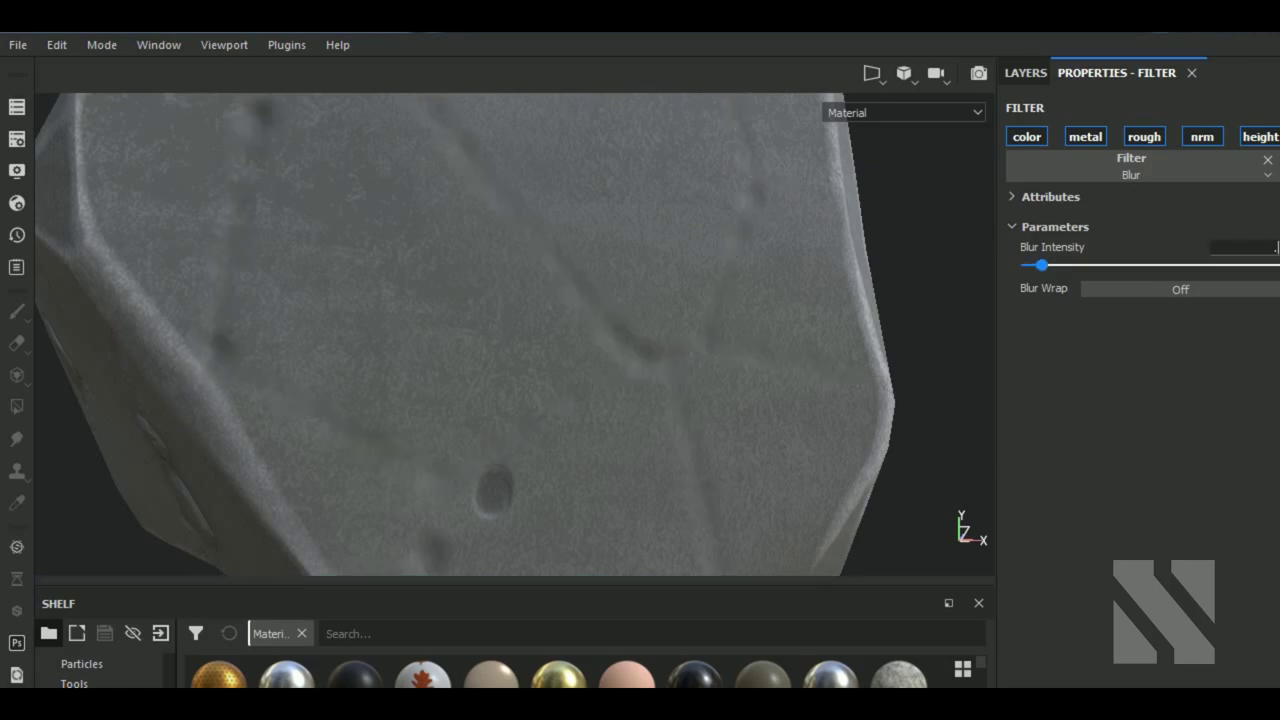
{"action": "key", "text": "Return"}
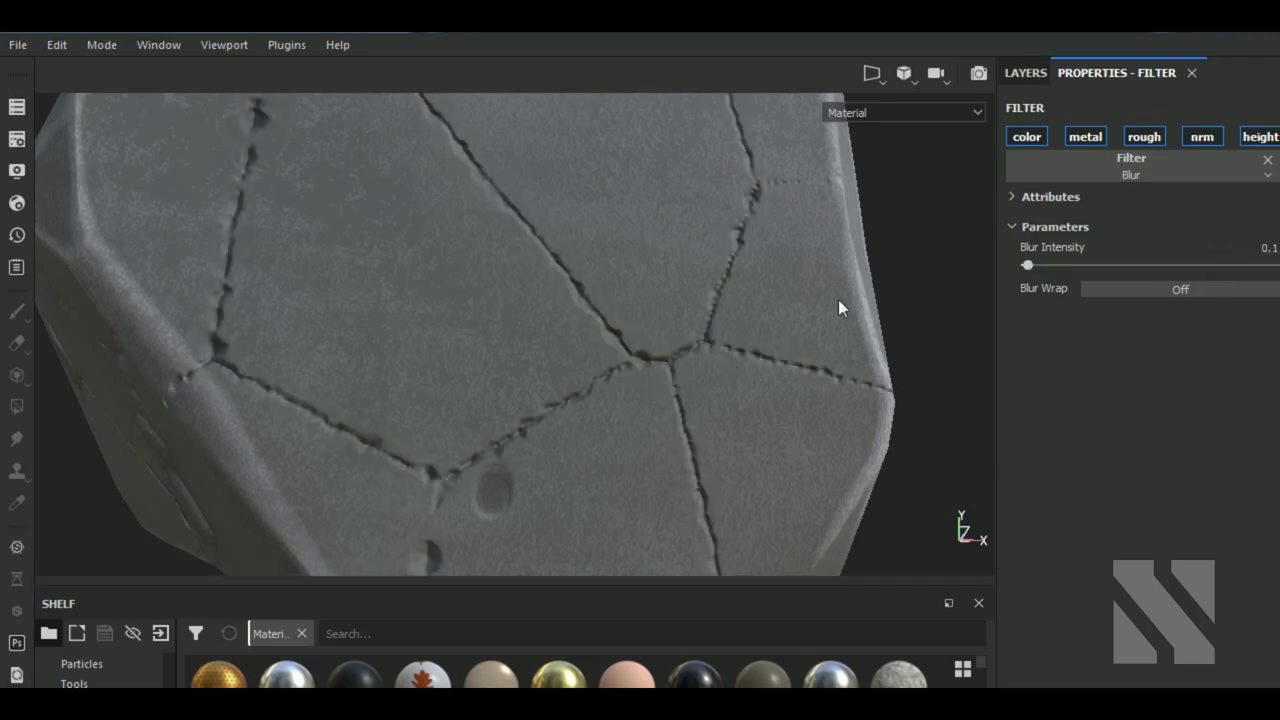
- Set the Blur filter's intensity to 0.15
{"action": "left_click", "coordinate": [1025, 72]}
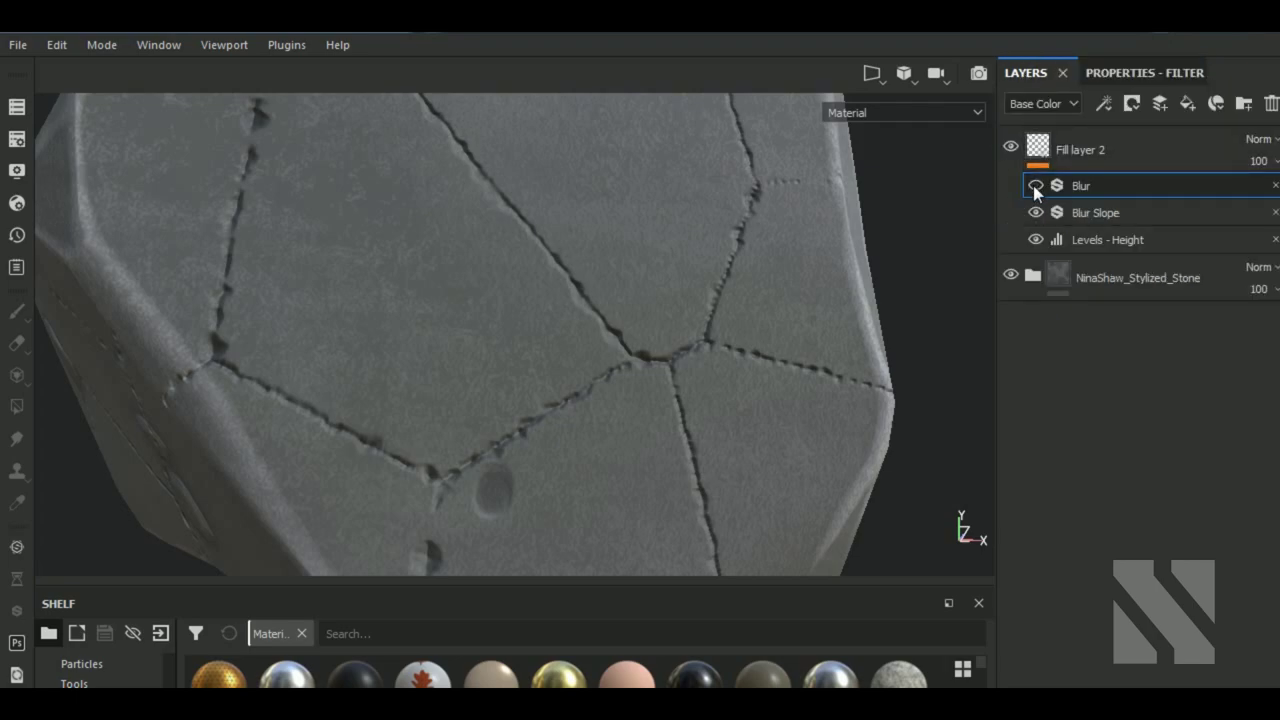
{"action": "left_click", "coordinate": [1140, 72]}
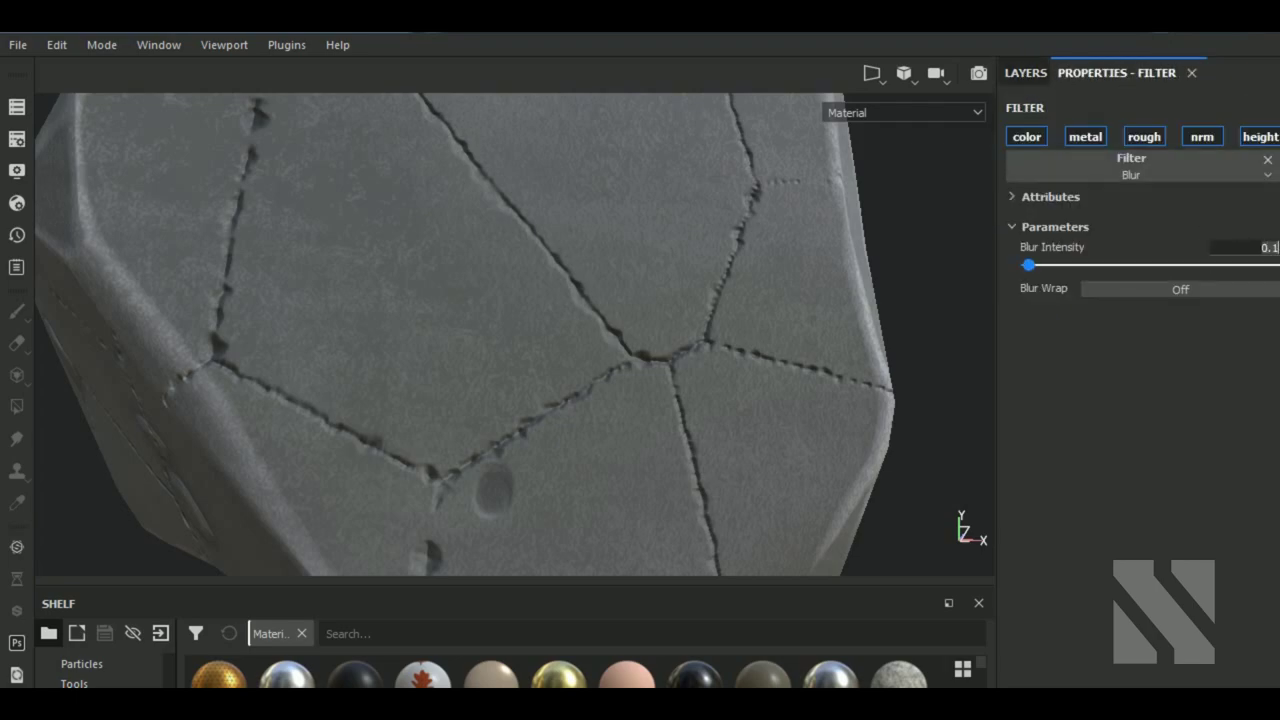
{"action": "left_click_drag", "start_coordinate": [1029, 265], "coordinate": [1031, 265]}
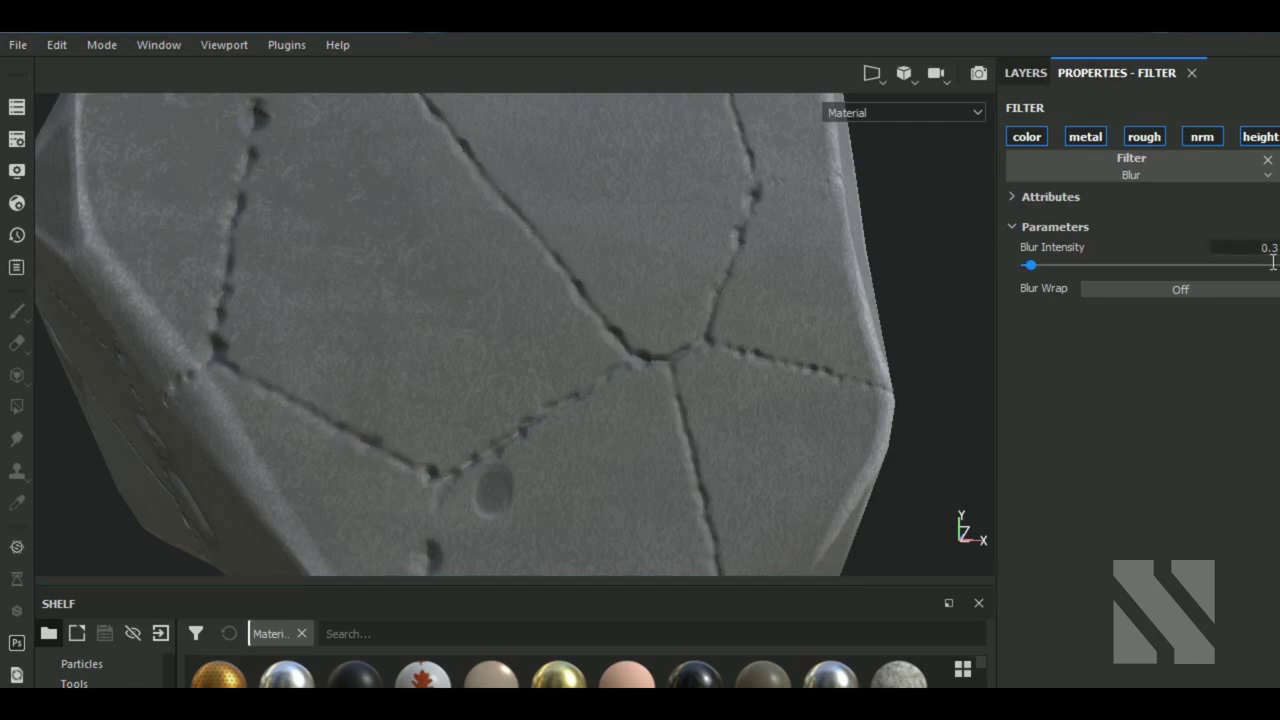
{"action": "left_click", "coordinate": [1245, 247]}
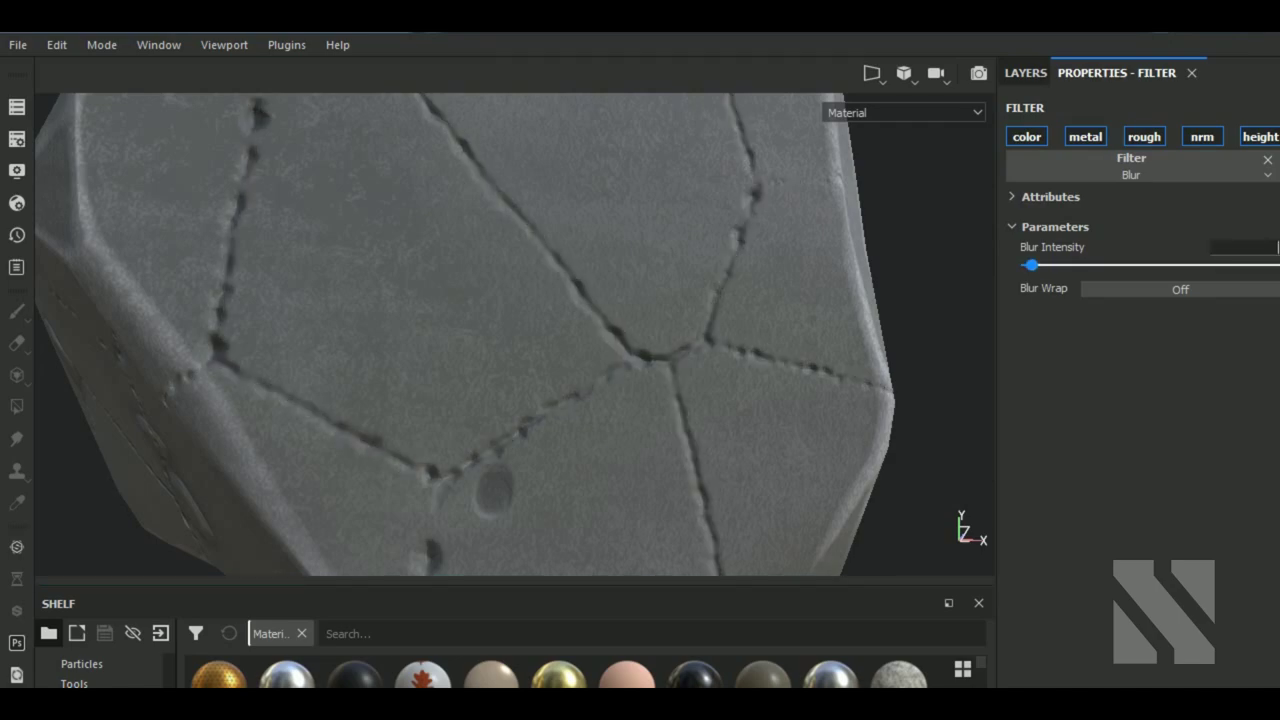
{"action": "type", "text": "15"}
{"action": "key", "text": "Return"}
{"action": "type", "text": ".15"}
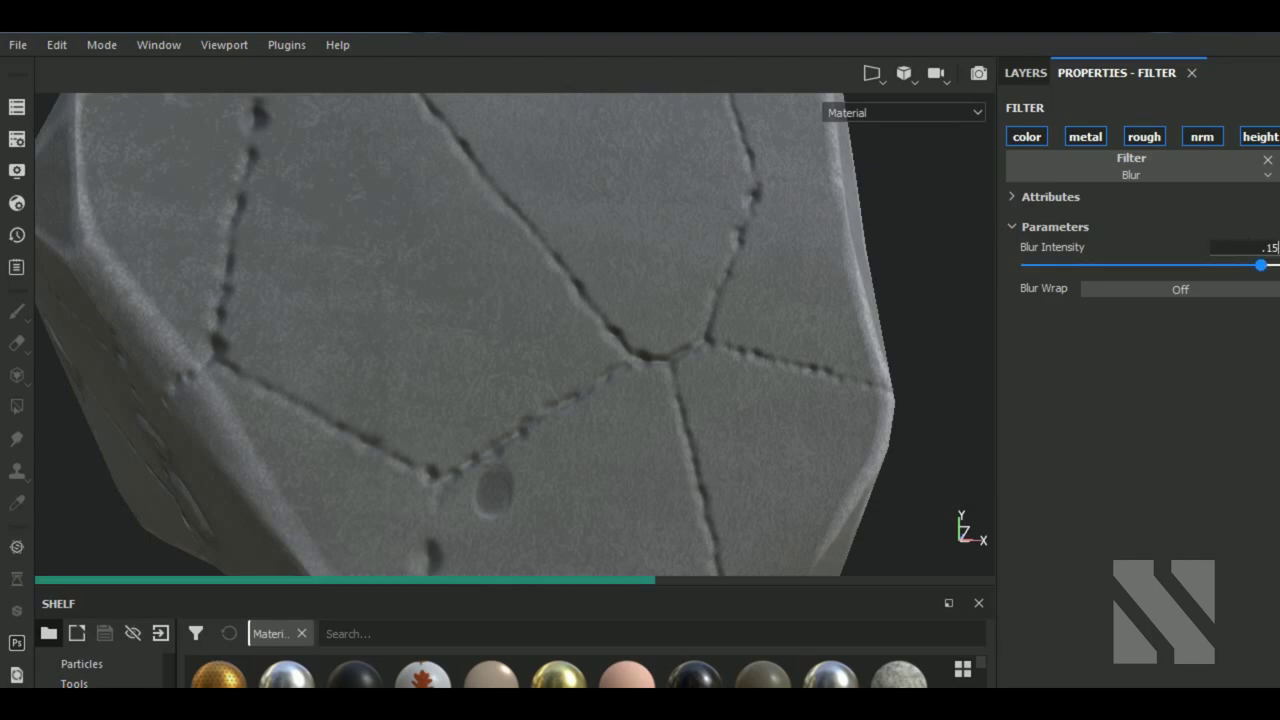
{"action": "key", "text": "Return"}
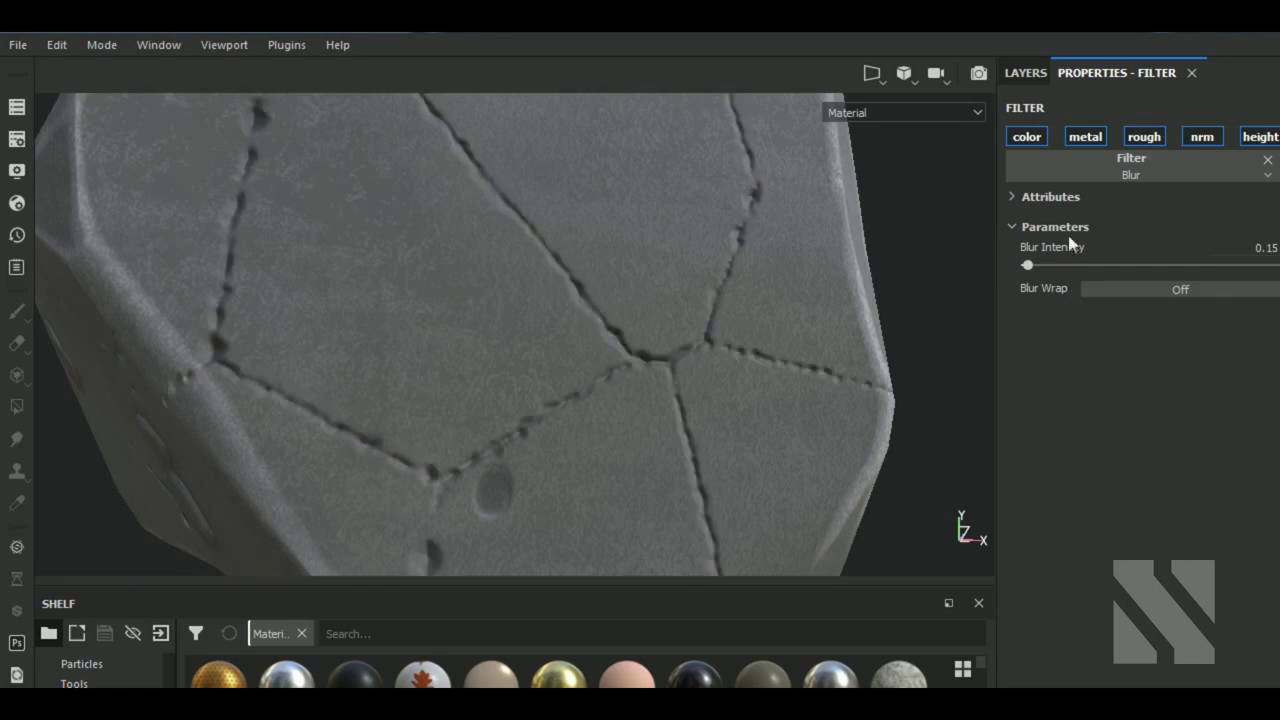
{"action": "left_click", "coordinate": [1025, 72]}
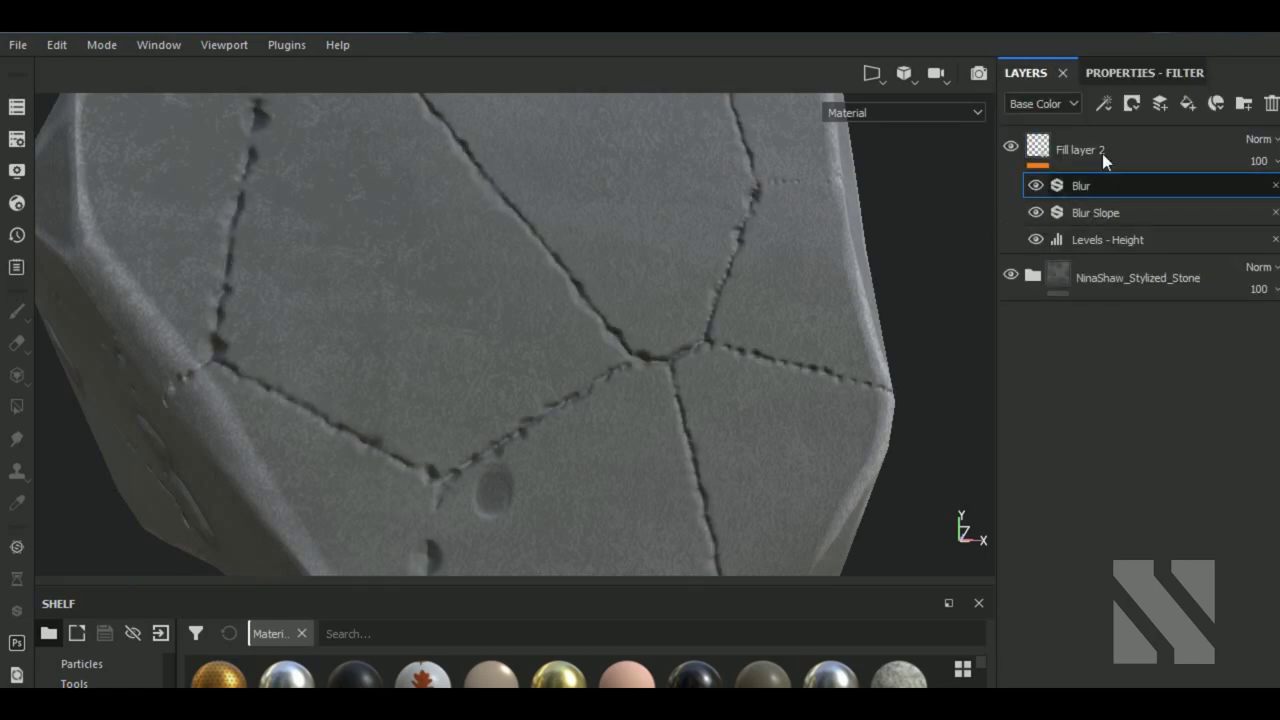
- Add a Sharpen filter on top of Fill layer 2 with Sharpen Intensity about 1.72
{"action": "left_click", "coordinate": [1104, 103]}
{"action": "left_click", "coordinate": [1158, 249]}
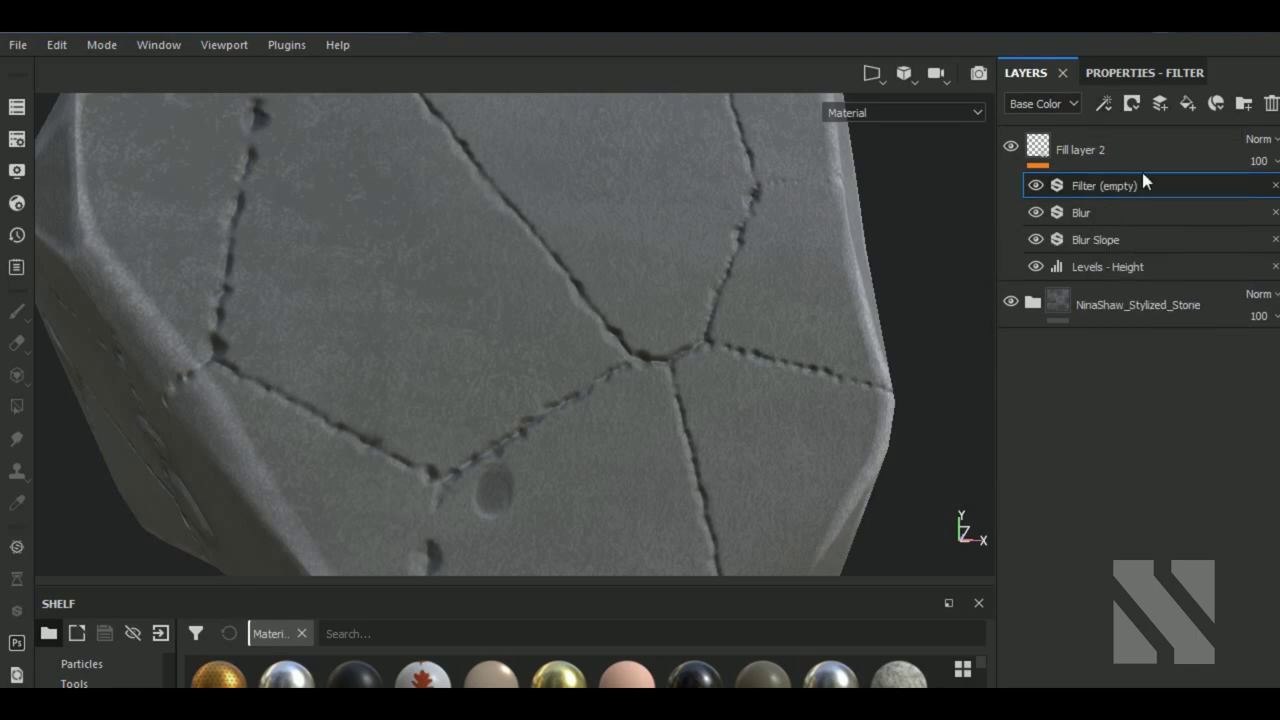
{"action": "left_click", "coordinate": [1154, 175]}
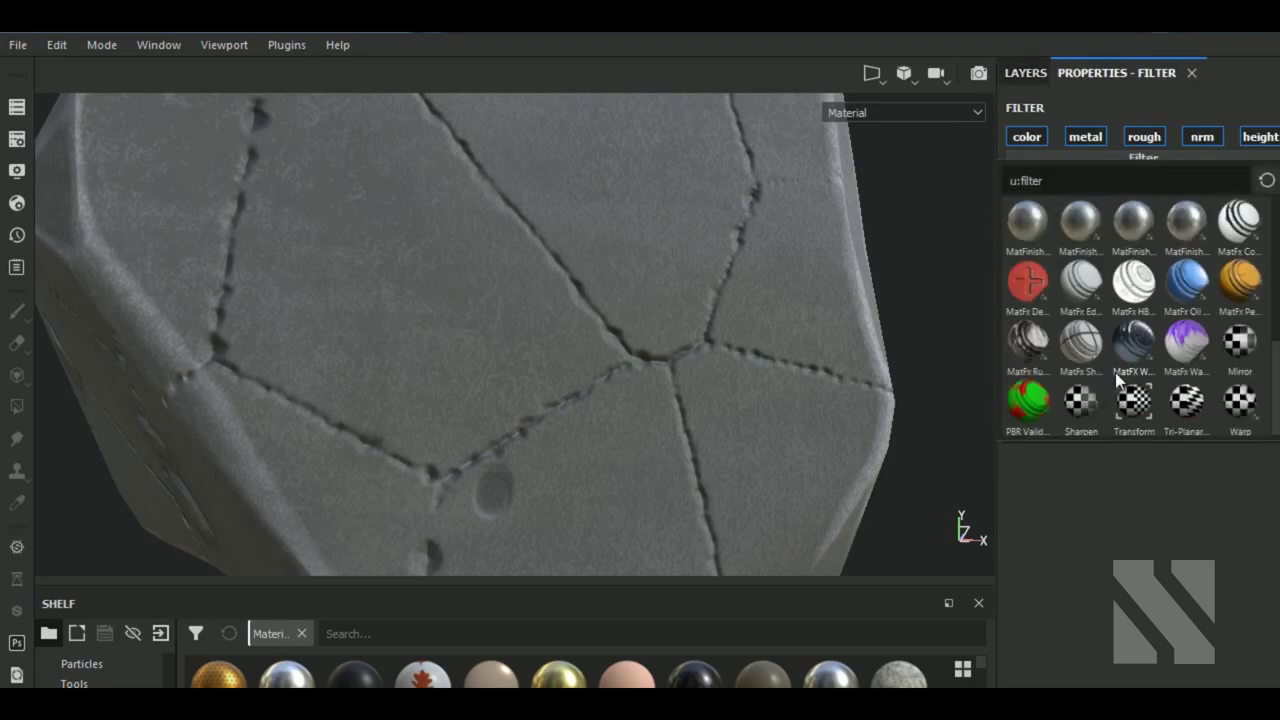
{"action": "left_click", "coordinate": [1090, 408]}
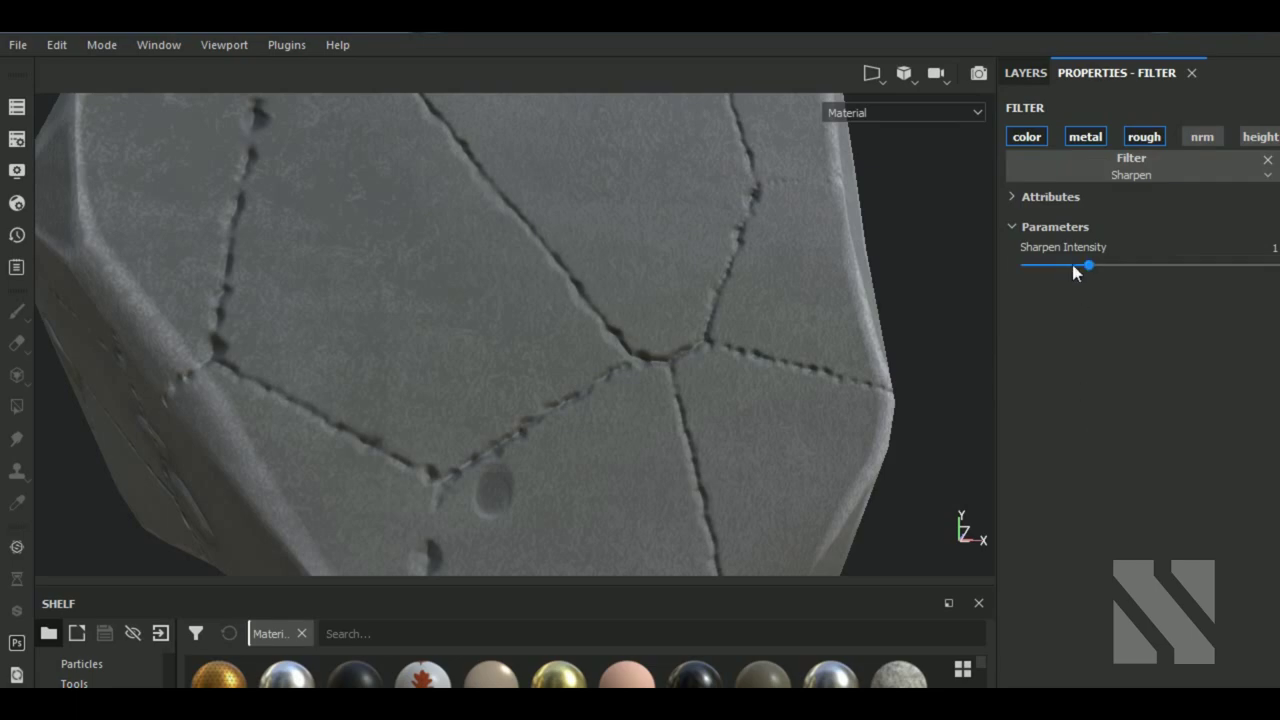
{"action": "left_click_drag", "start_coordinate": [1072, 264], "coordinate": [1114, 265]}
{"action": "left_click_drag", "start_coordinate": [623, 449], "coordinate": [656, 410], "text": "alt"}
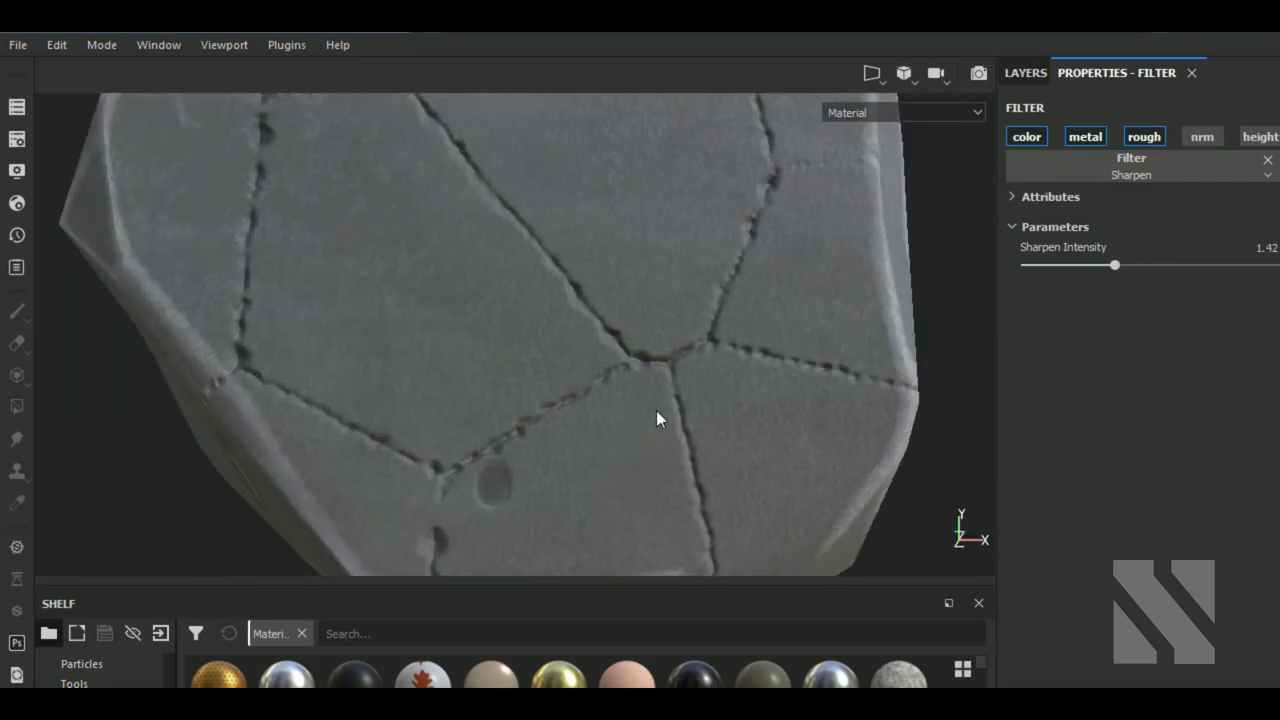
{"action": "scroll", "coordinate": [657, 412], "scroll_direction": "up", "scroll_amount": 3}
{"action": "left_click", "coordinate": [1212, 262]}
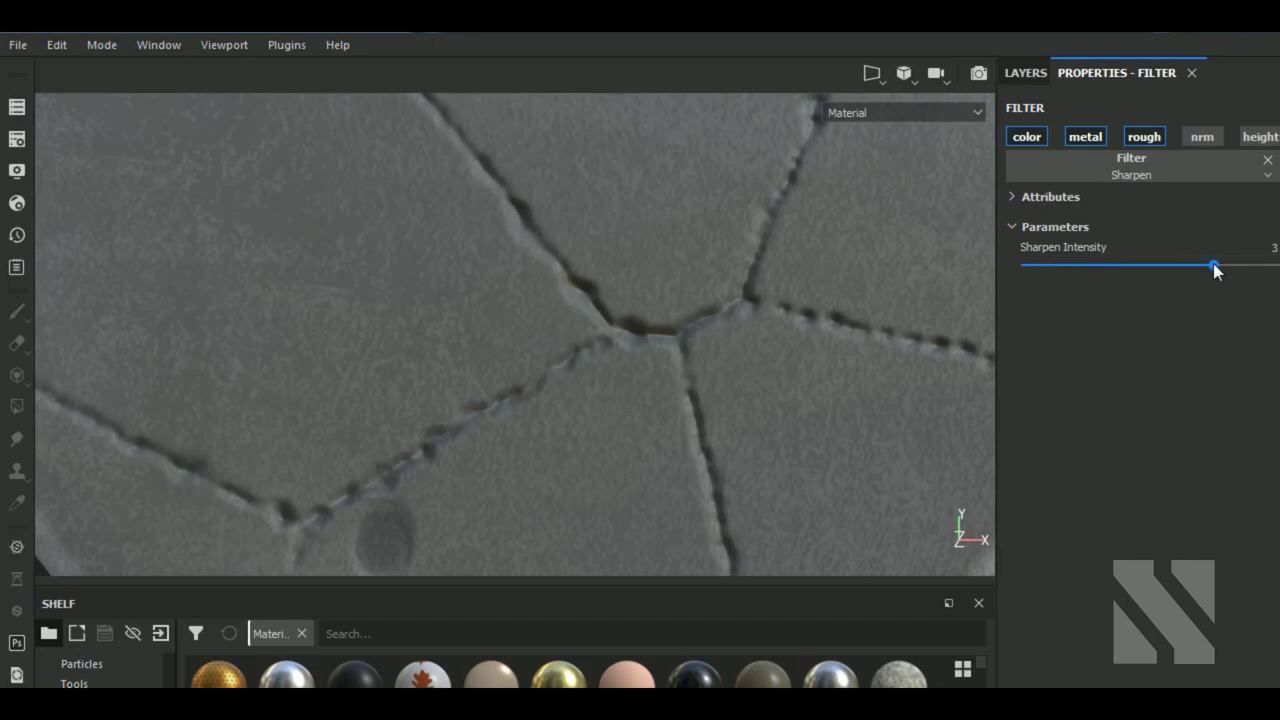
{"action": "scroll", "coordinate": [897, 321], "scroll_direction": "down", "scroll_amount": 4}
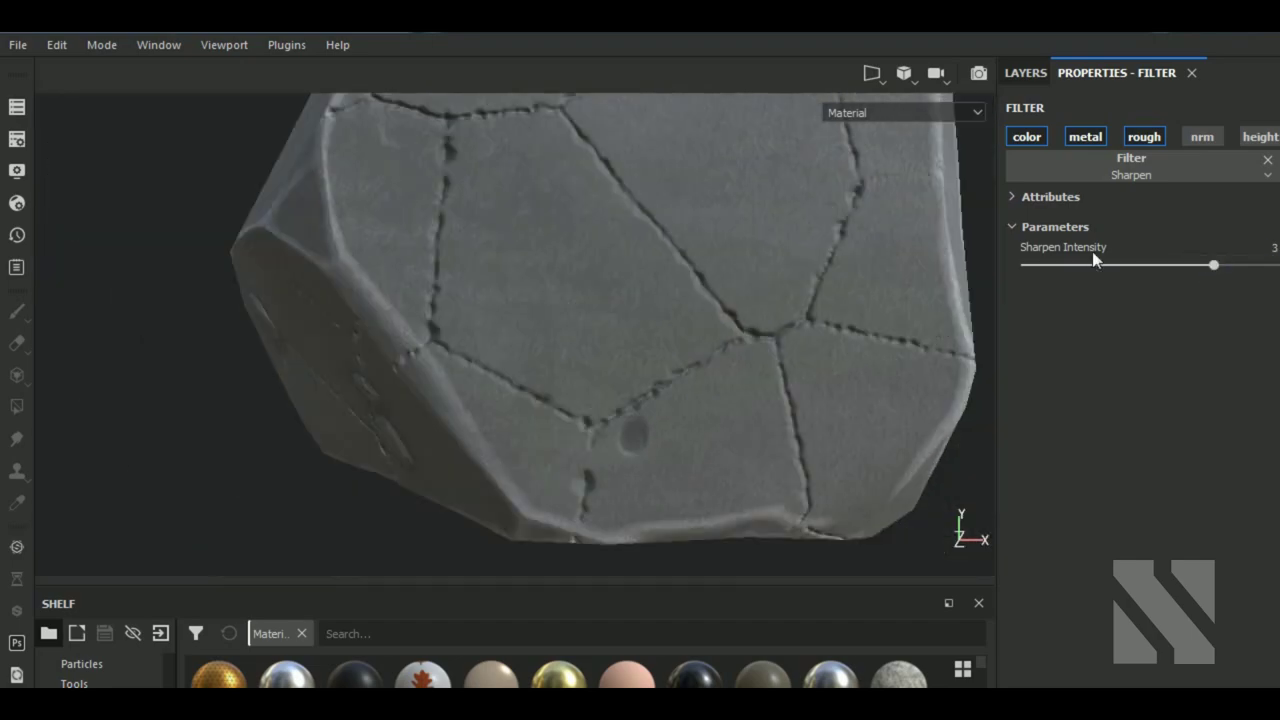
{"action": "left_click", "coordinate": [1025, 72]}
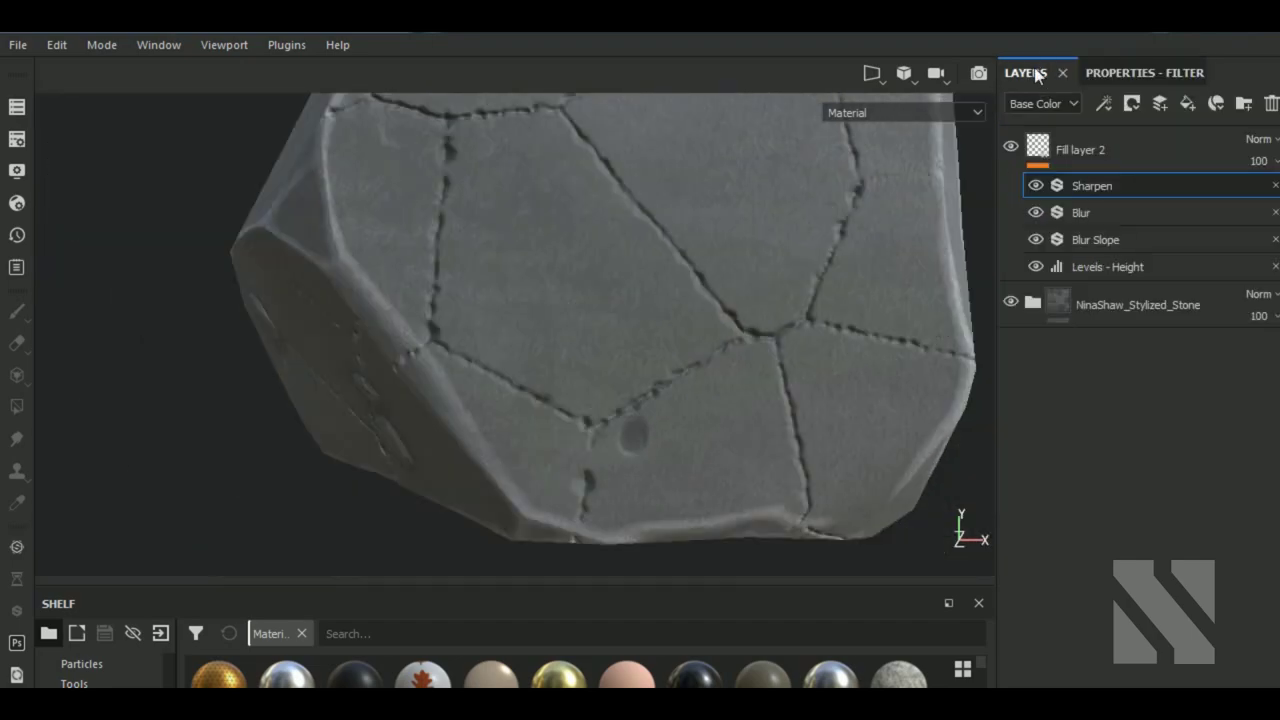
- Compare with Fill layer 2 hidden, then set Blur Slope intensity to 0.08
{"action": "left_click", "coordinate": [1011, 146]}
{"action": "left_click", "coordinate": [1011, 146]}
{"action": "mouse_move", "coordinate": [718, 394]}
{"action": "left_mouse_down", "text": "alt"}
{"action": "mouse_move", "coordinate": [816, 330]}
{"action": "mouse_move", "coordinate": [731, 354]}
{"action": "left_mouse_up", "text": "alt"}
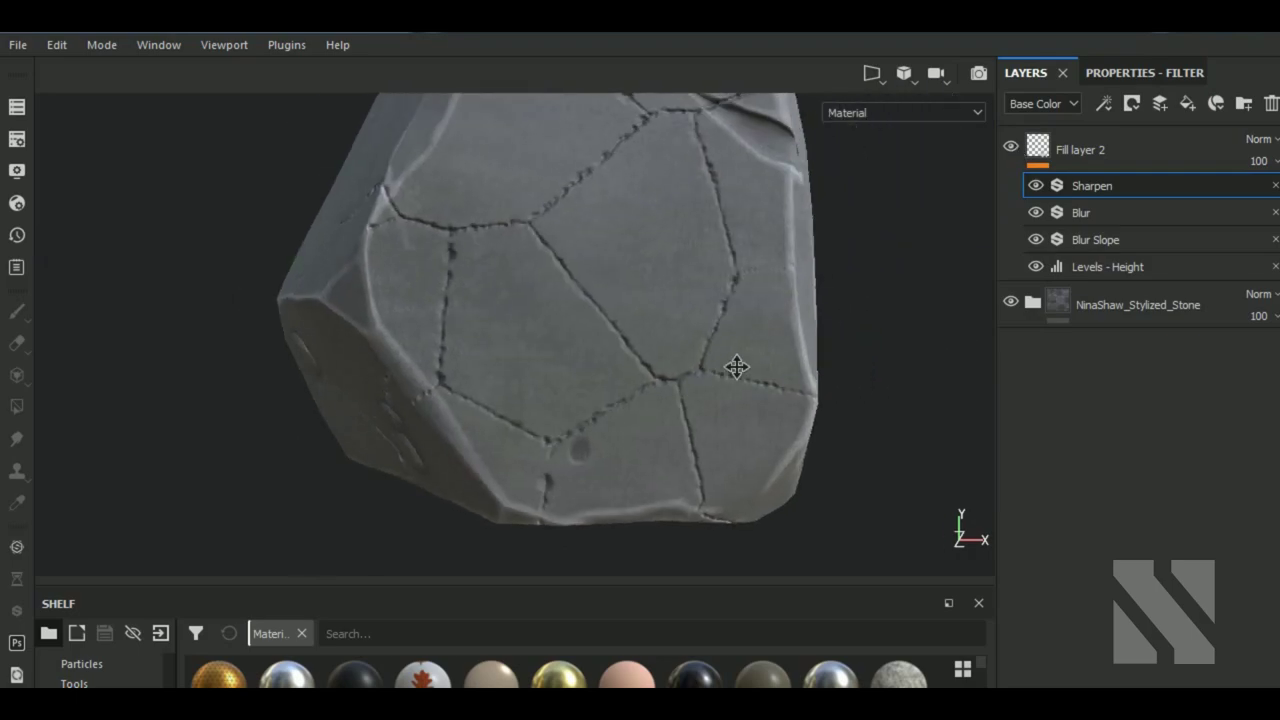
{"action": "scroll", "coordinate": [795, 336], "scroll_direction": "up", "scroll_amount": 2}
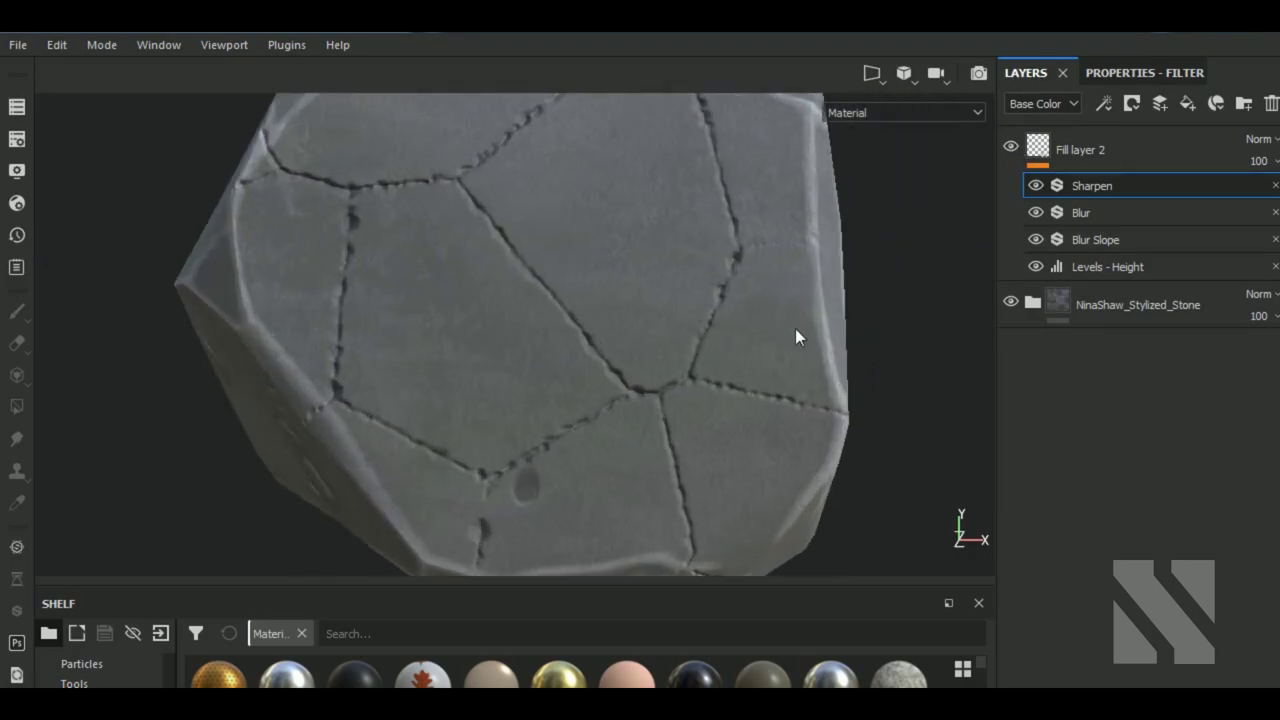
{"action": "left_click", "coordinate": [1090, 240]}
{"action": "left_click", "coordinate": [1140, 73]}
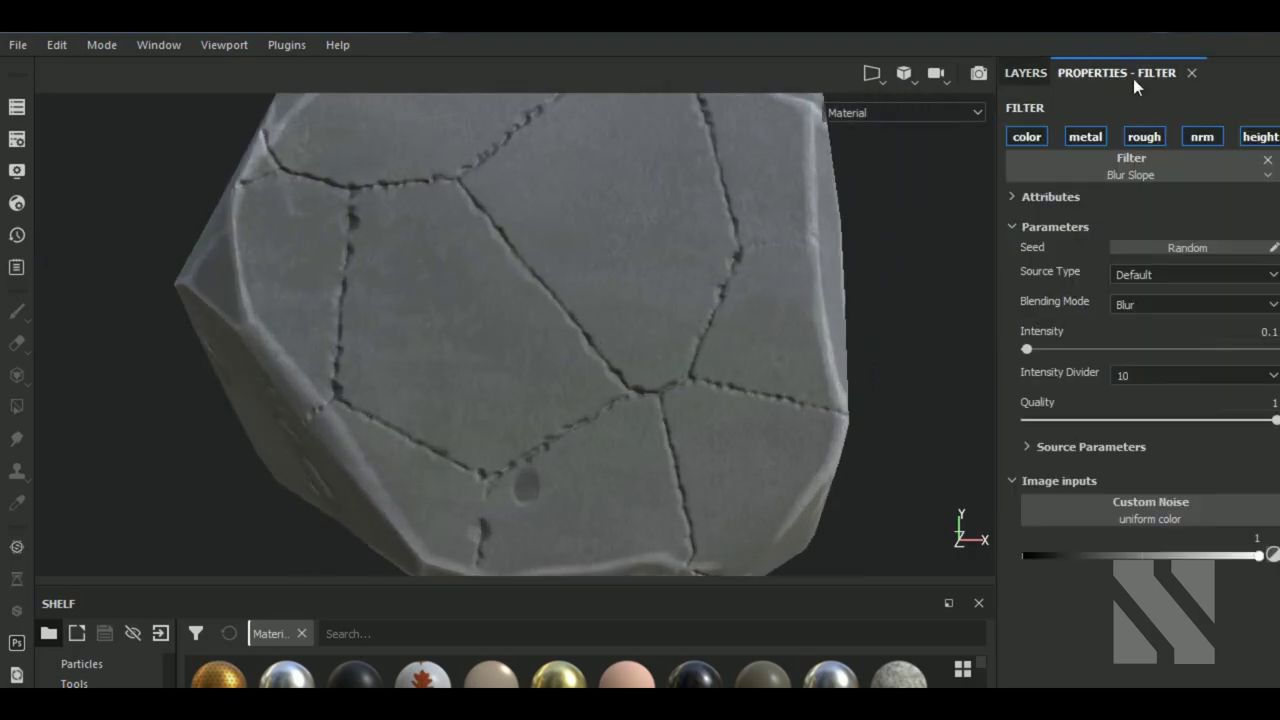
{"action": "left_click", "coordinate": [1271, 335]}
{"action": "type", "text": "0.08"}
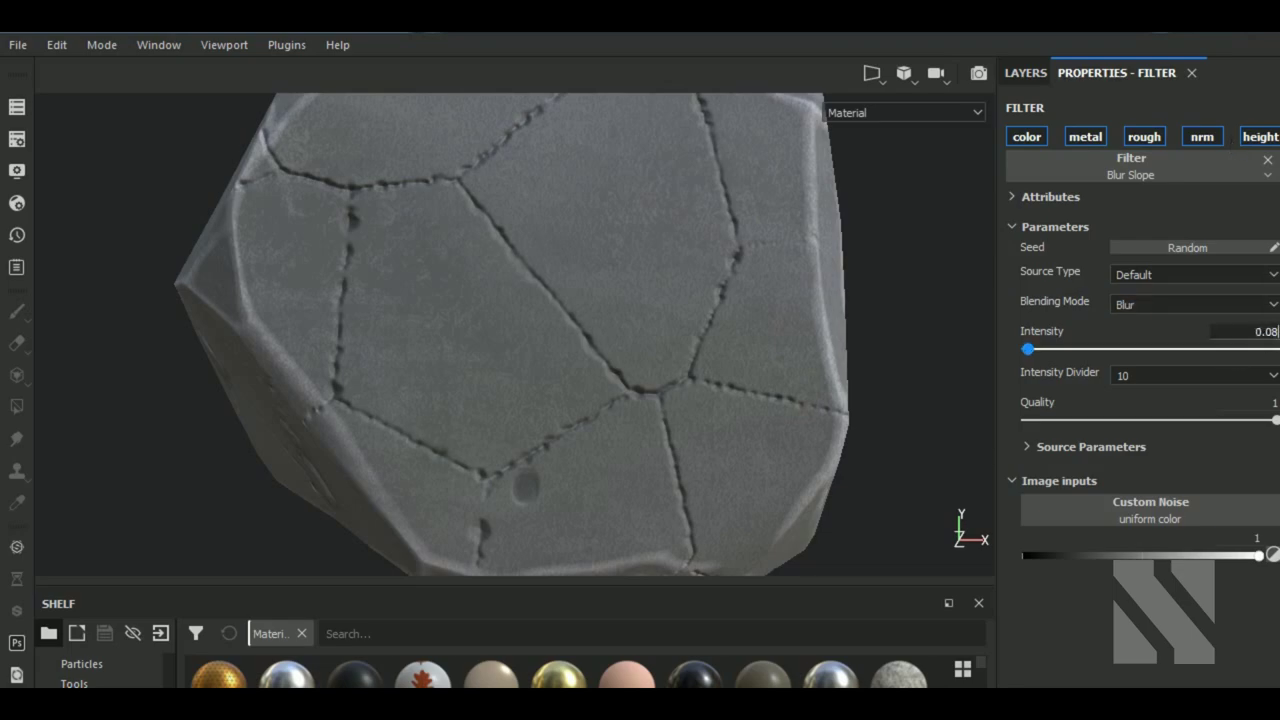
{"action": "key", "text": "Return"}
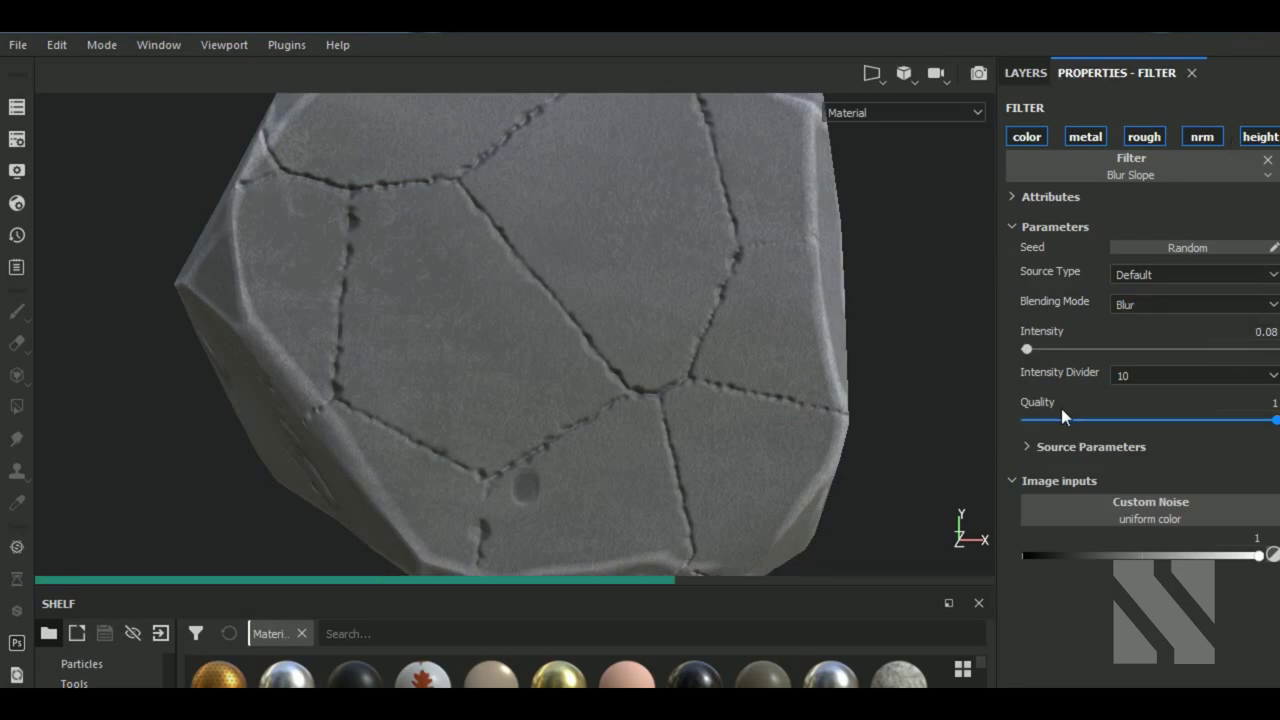
- Drag the Levels - Height midtone and upper input handles left to about 0.524
{"action": "left_click", "coordinate": [1028, 74]}
{"action": "left_click", "coordinate": [1106, 266]}
{"action": "left_click", "coordinate": [1190, 72]}
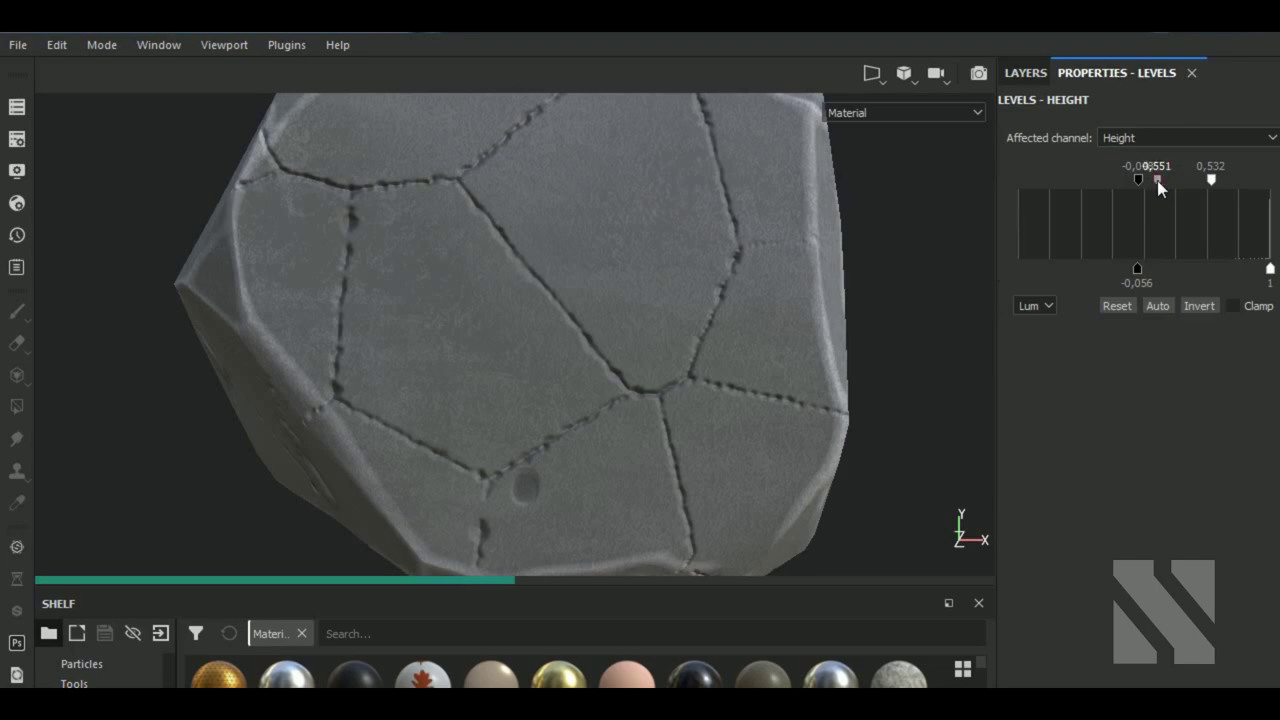
{"action": "mouse_move", "coordinate": [1159, 182]}
{"action": "left_mouse_down"}
{"action": "mouse_move", "coordinate": [1256, 179]}
{"action": "mouse_move", "coordinate": [1210, 180]}
{"action": "left_mouse_up"}
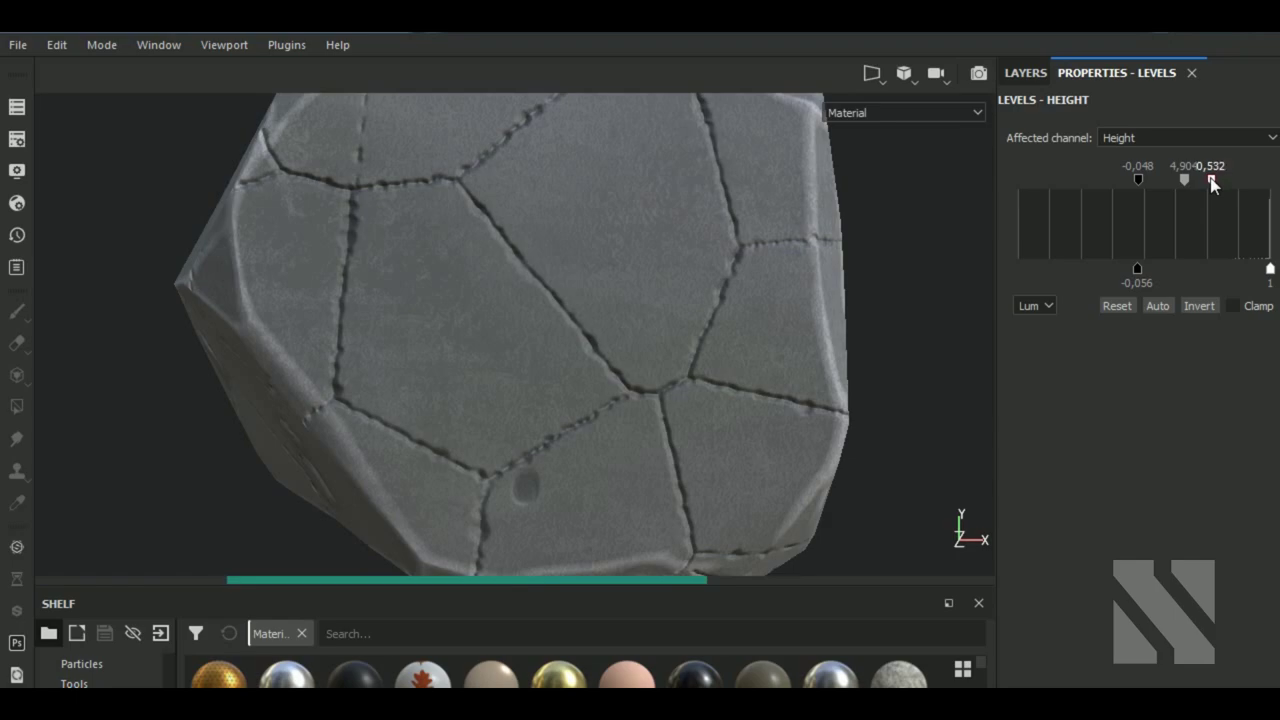
{"action": "mouse_move", "coordinate": [731, 366]}
{"action": "left_mouse_down", "text": "alt"}
{"action": "mouse_move", "coordinate": [825, 347]}
{"action": "mouse_move", "coordinate": [777, 374]}
{"action": "left_mouse_up", "text": "alt"}
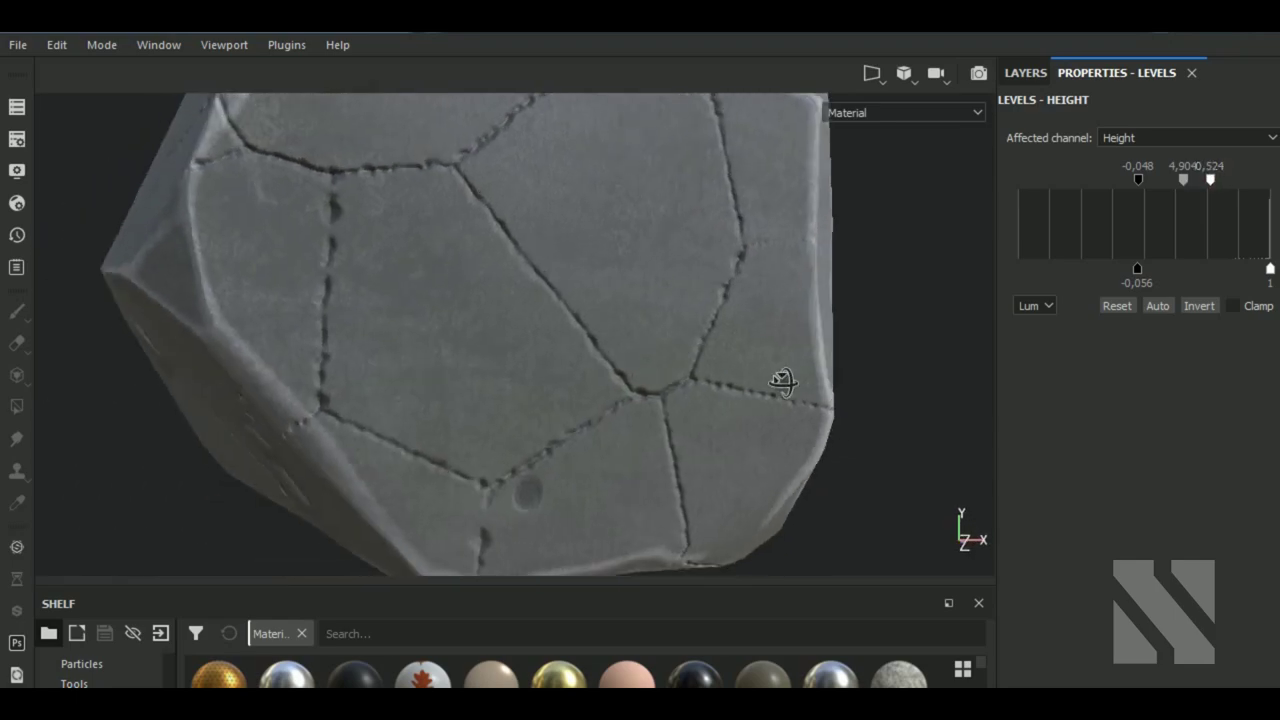
{"action": "left_click", "coordinate": [1025, 72]}
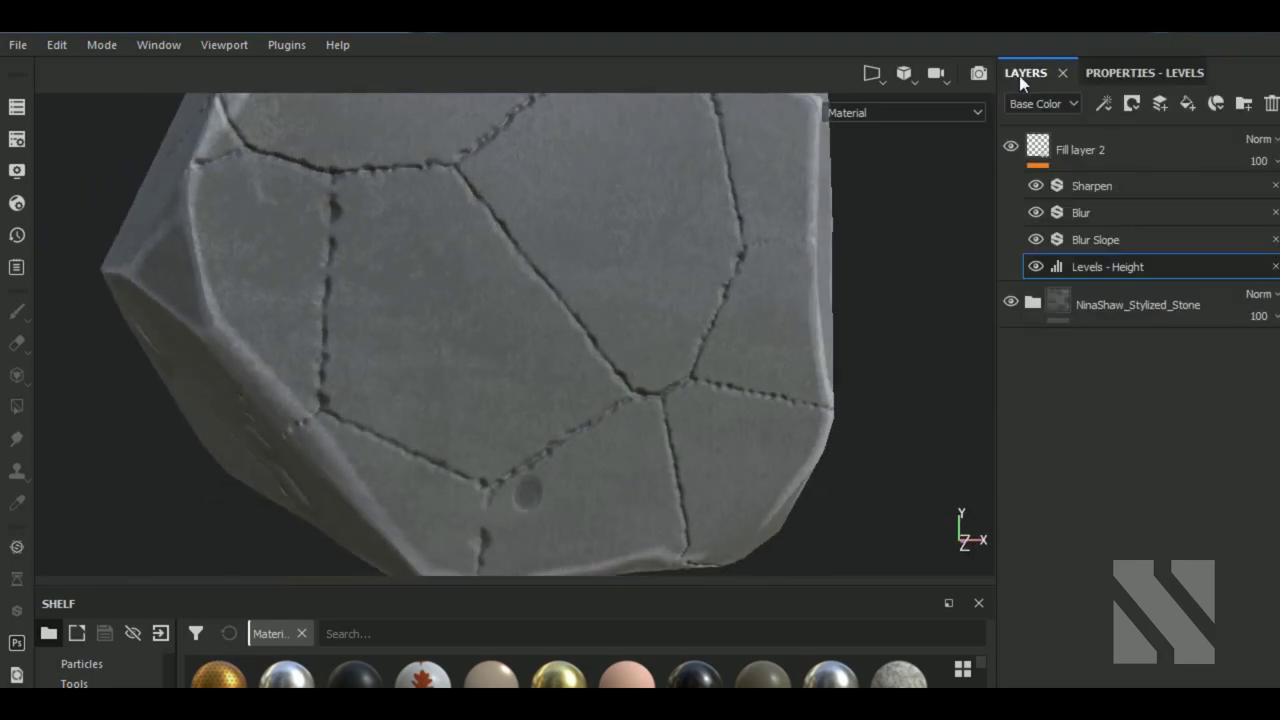
- Add a new fill layer with a black mask above Fill layer 2
{"action": "left_click", "coordinate": [1111, 145]}
{"action": "left_click", "coordinate": [1187, 103]}
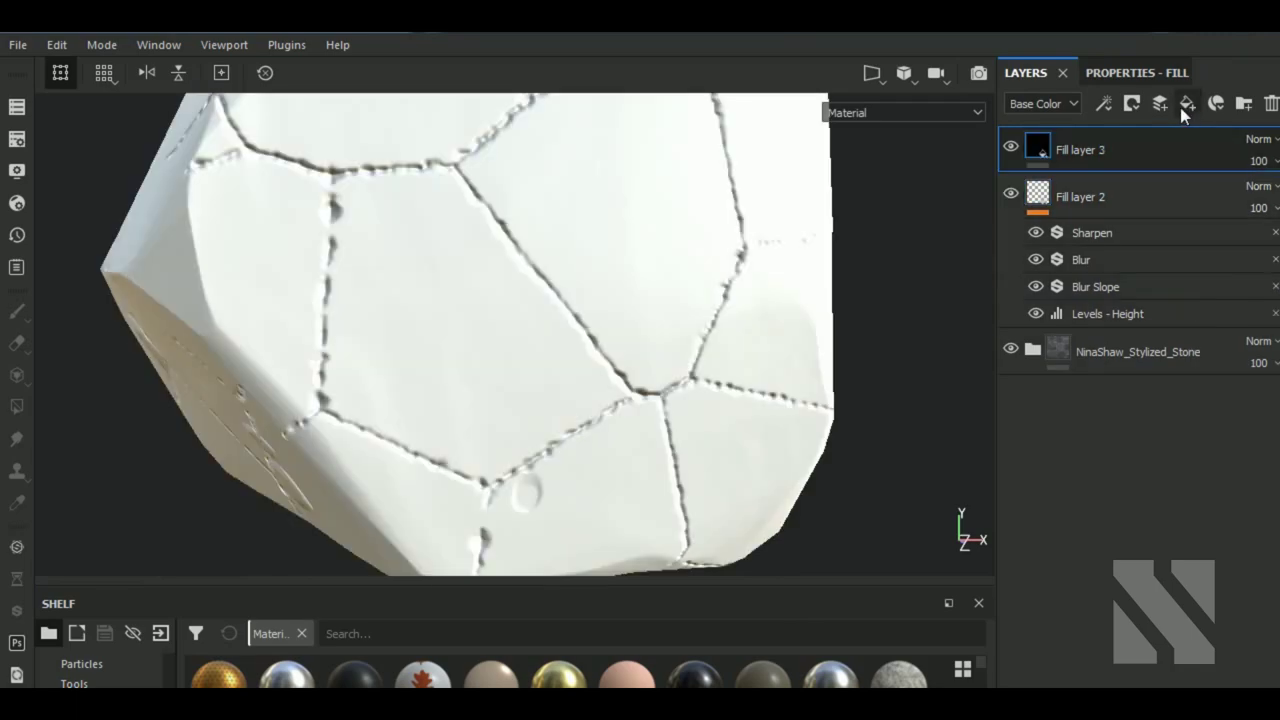
{"action": "left_click", "coordinate": [1131, 103]}
{"action": "left_click", "coordinate": [1151, 148]}
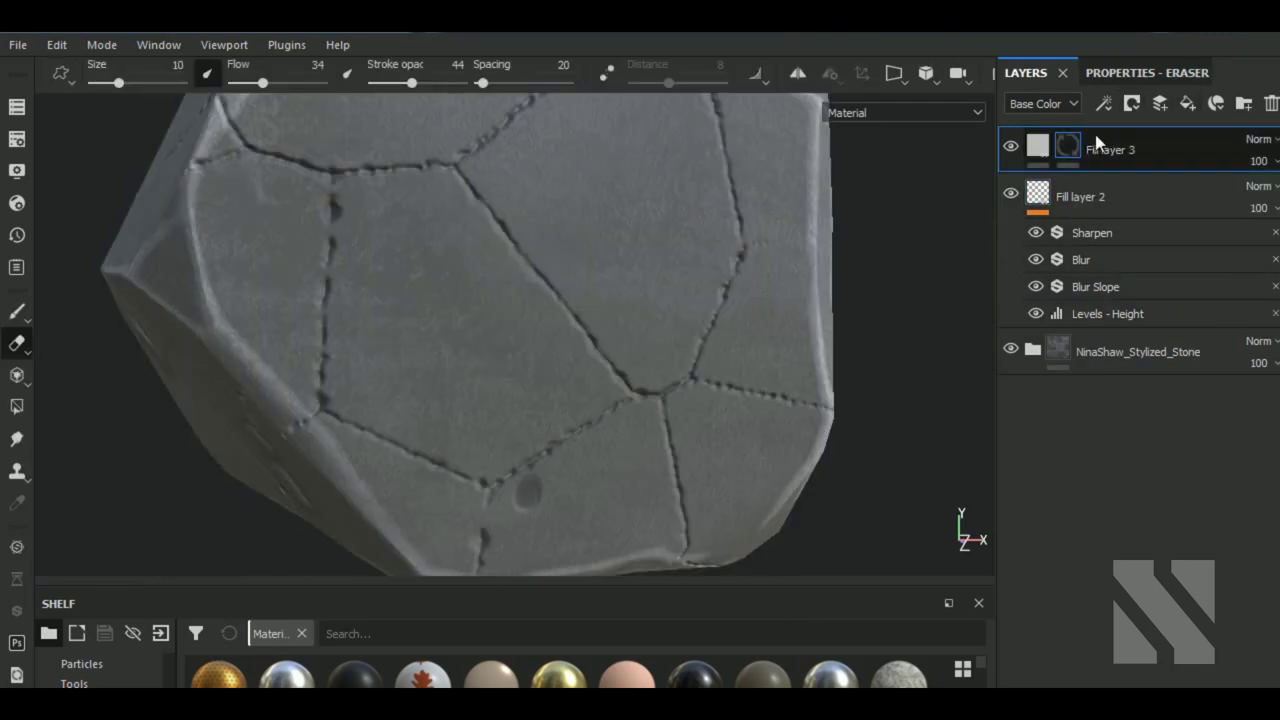
{"action": "left_click", "coordinate": [1140, 73]}
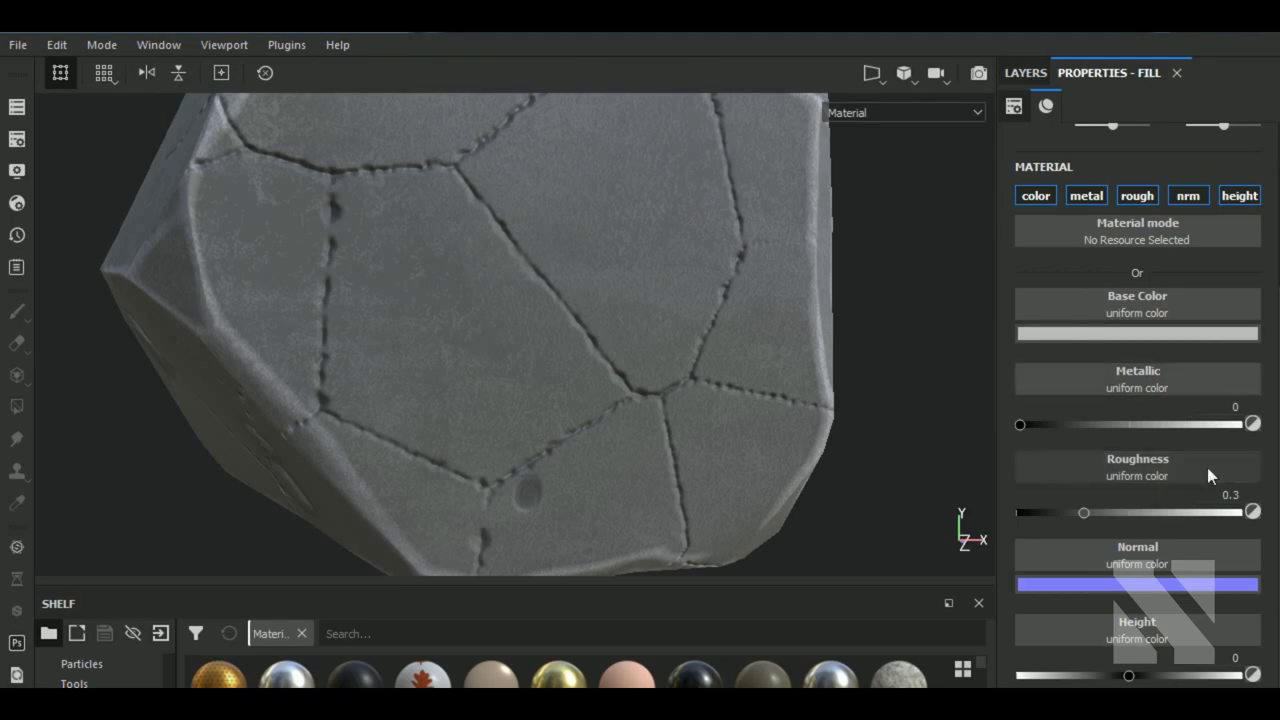
- Restrict the new fill layer to height only, with height set to -0.3689
{"action": "left_click", "coordinate": [1229, 196]}
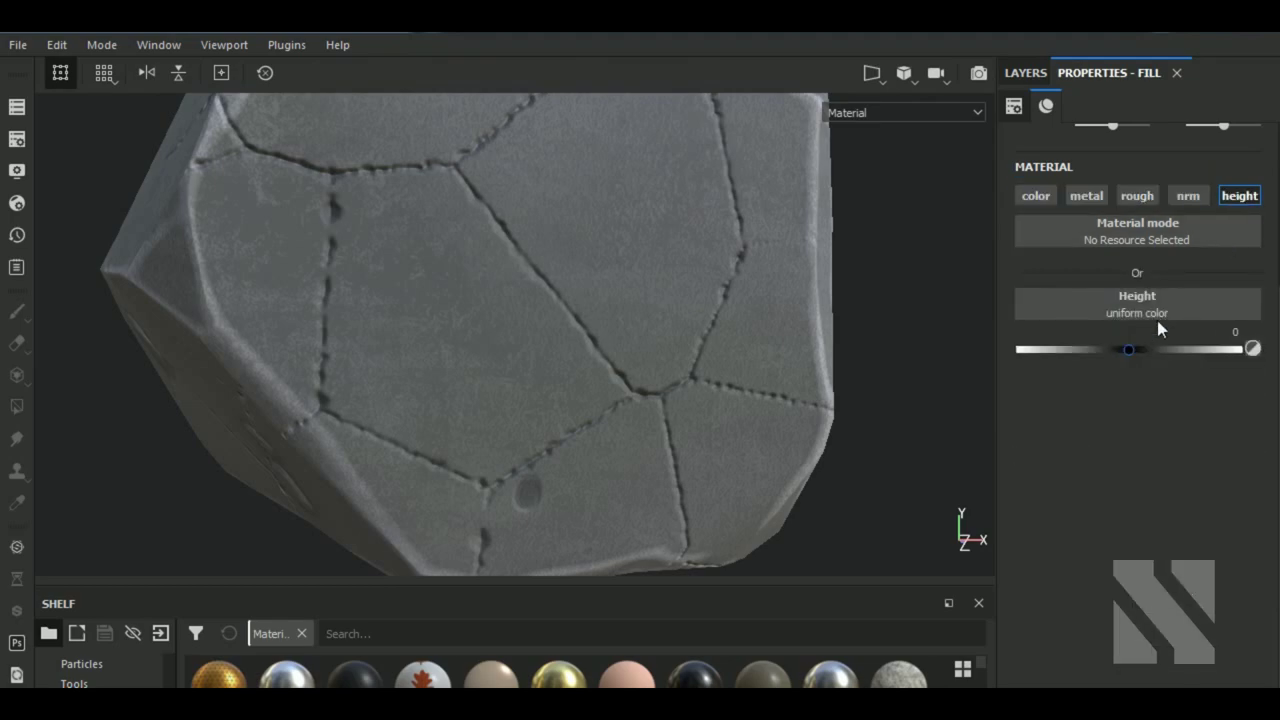
{"action": "left_click_drag", "start_coordinate": [1128, 349], "coordinate": [1087, 349]}
{"action": "left_click", "coordinate": [1165, 313]}
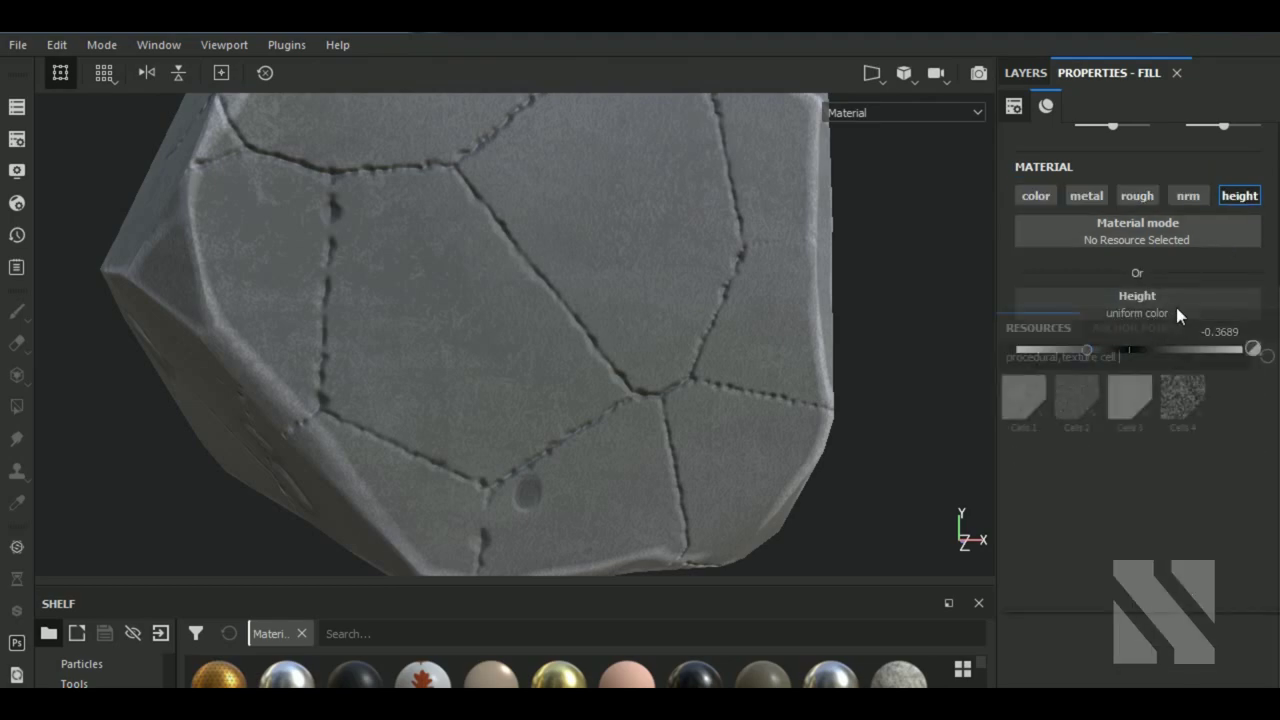
{"action": "double_click", "coordinate": [1106, 358]}
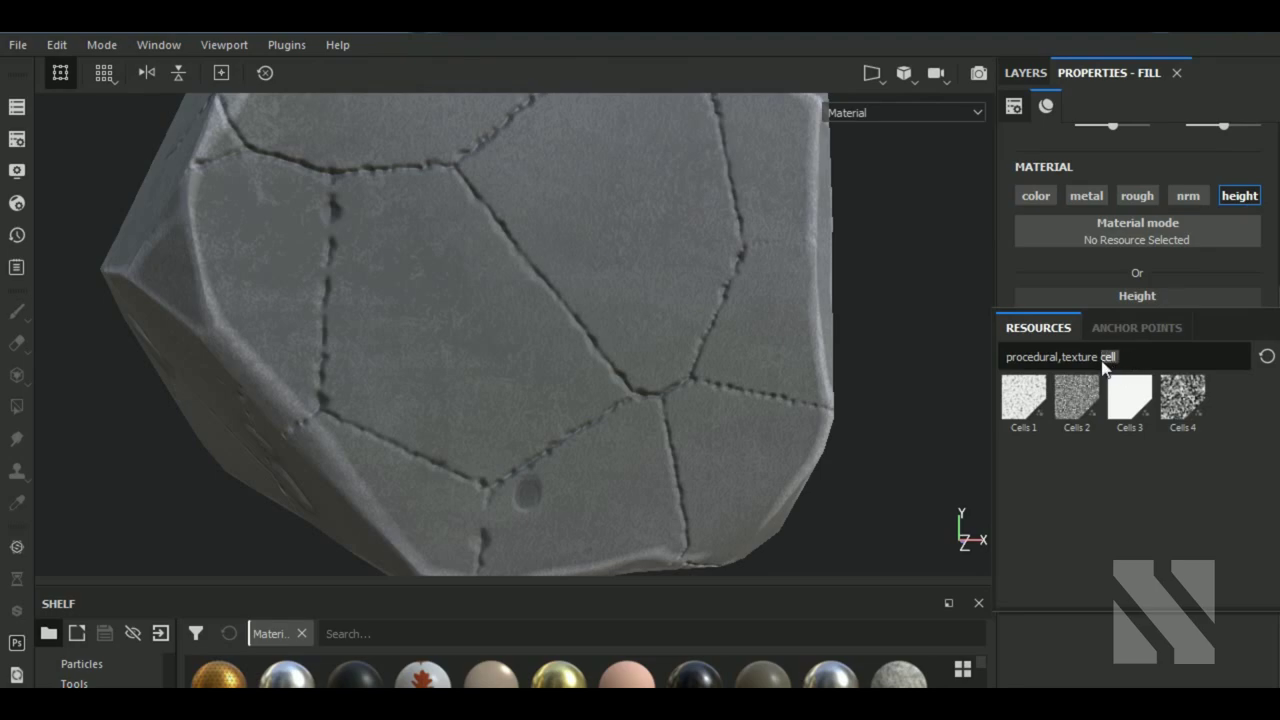
{"action": "key", "text": "BackSpace"}
{"action": "type", "text": "cra"}
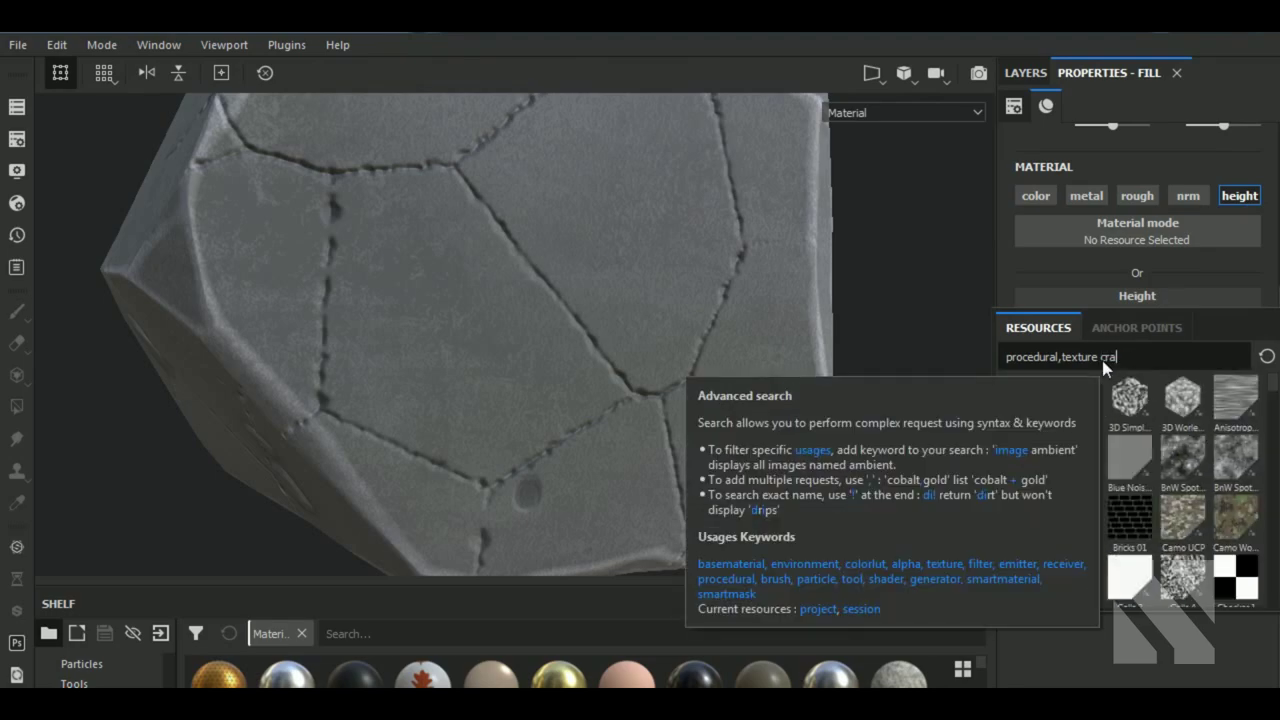
{"action": "type", "text": "cks"}
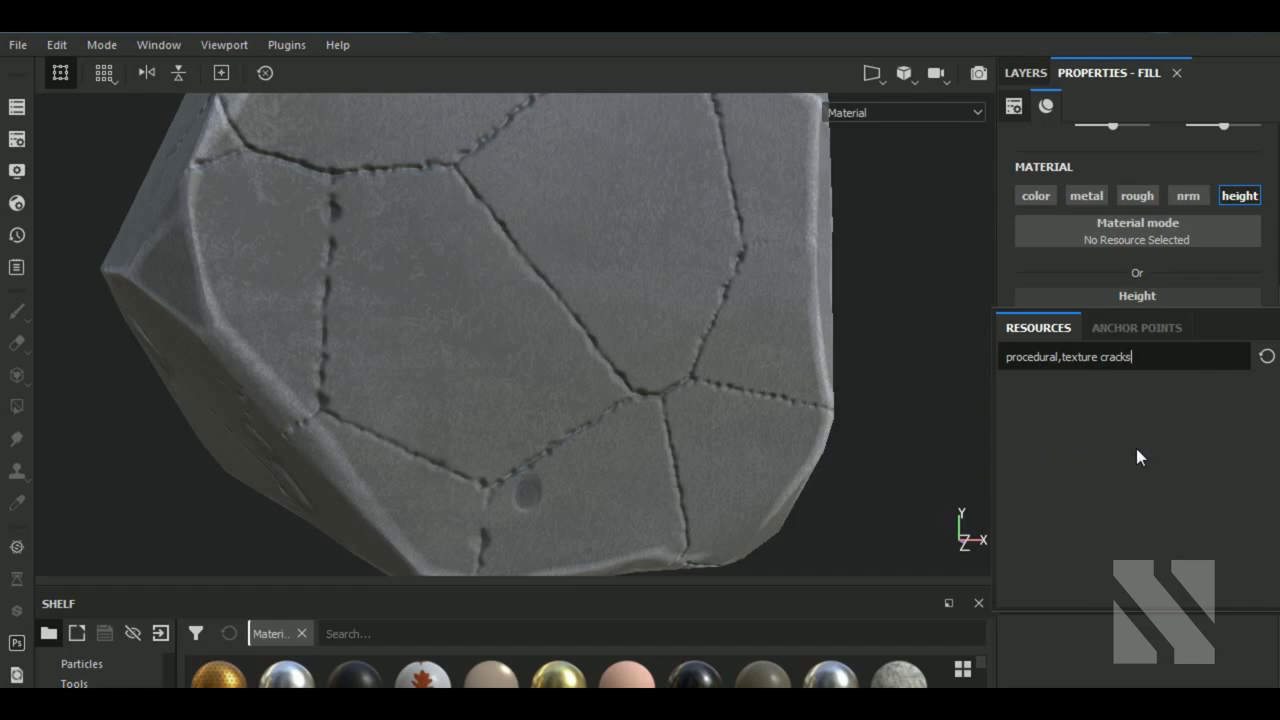
{"action": "left_click_drag", "start_coordinate": [1100, 355], "coordinate": [1179, 353]}
{"action": "key", "text": "BackSpace"}
{"action": "left_click", "coordinate": [1191, 266]}
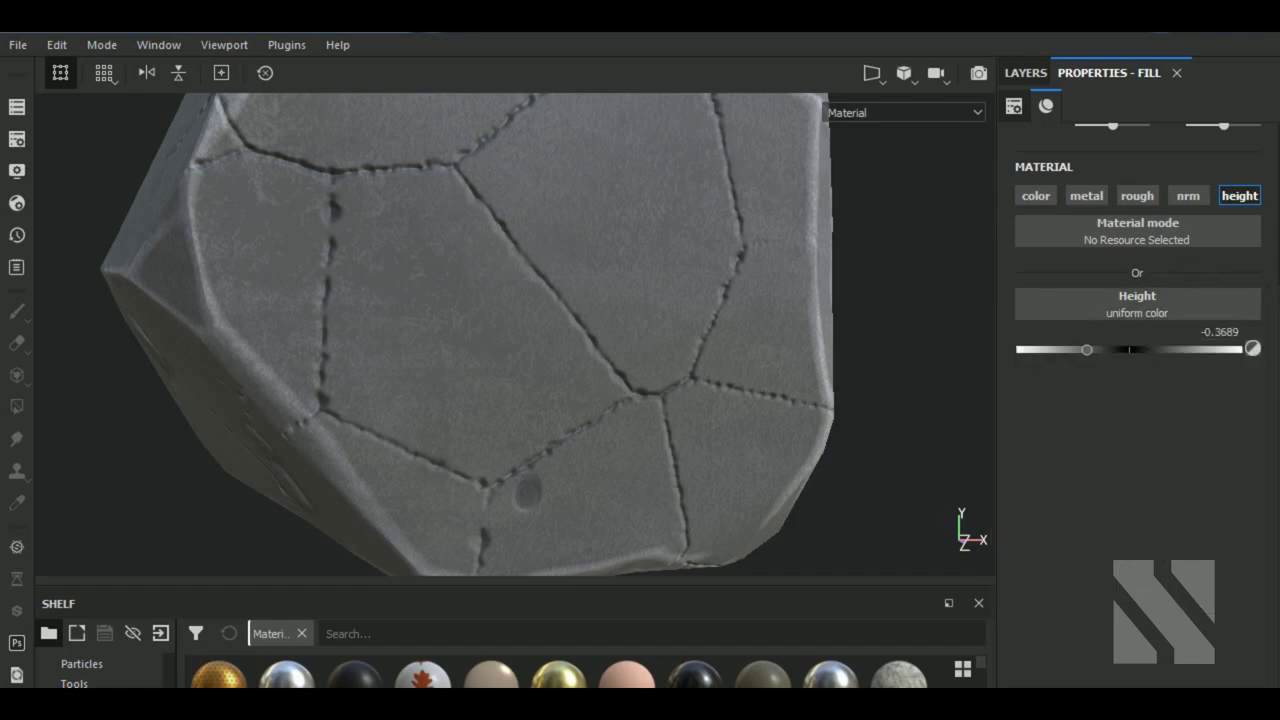
- Add a new paint layer above Fill layer 2 and give its brush a negative height and the Cracks alpha
{"action": "left_click", "coordinate": [1025, 72]}
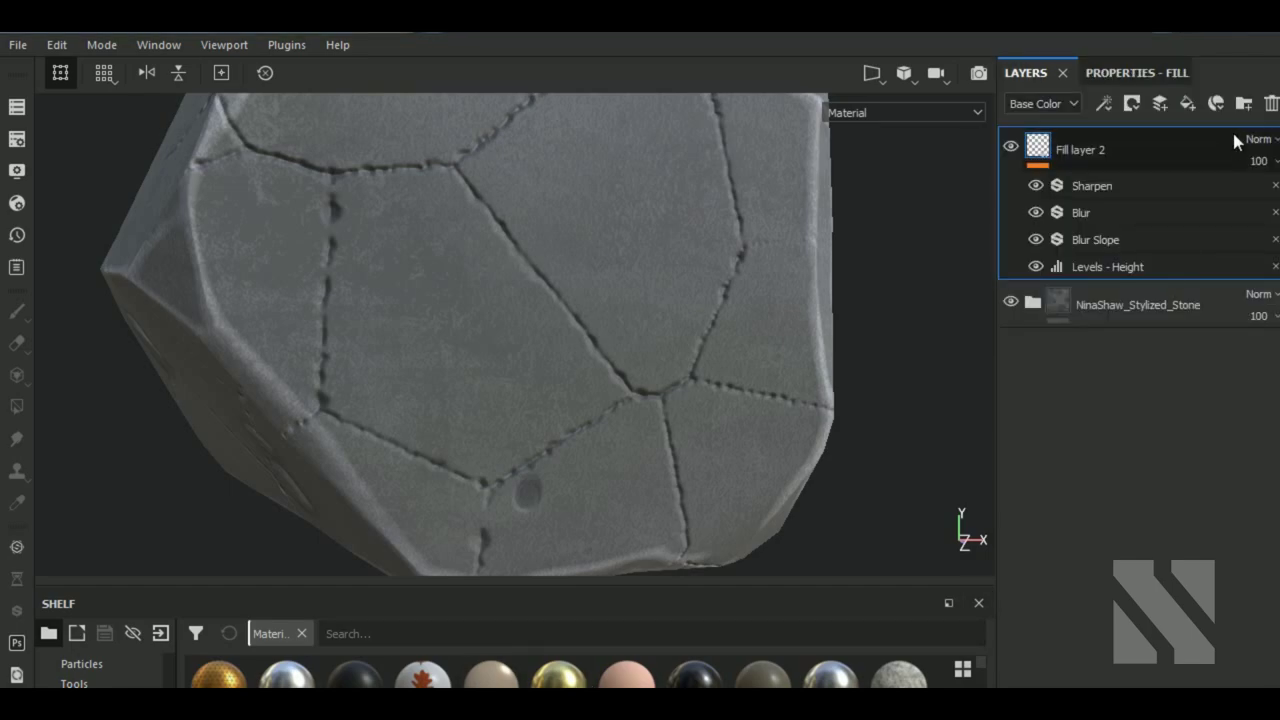
{"action": "left_click", "coordinate": [1160, 104]}
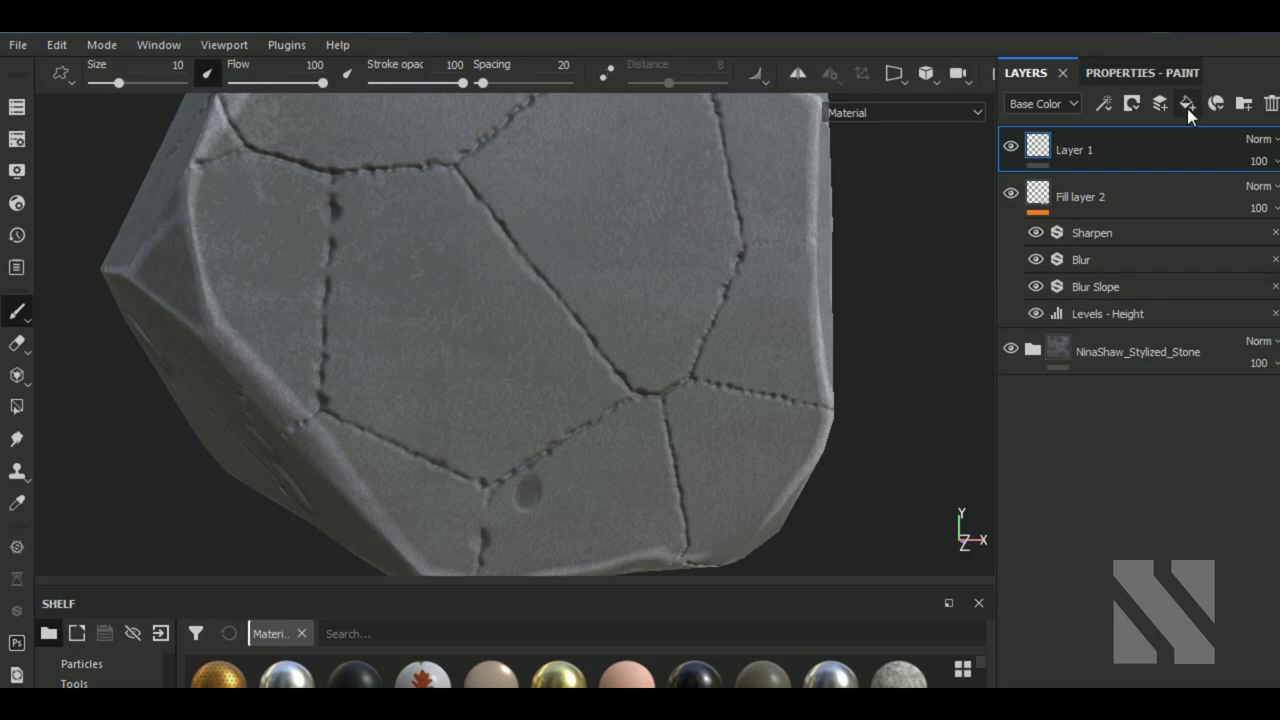
{"action": "left_click", "coordinate": [1140, 72]}
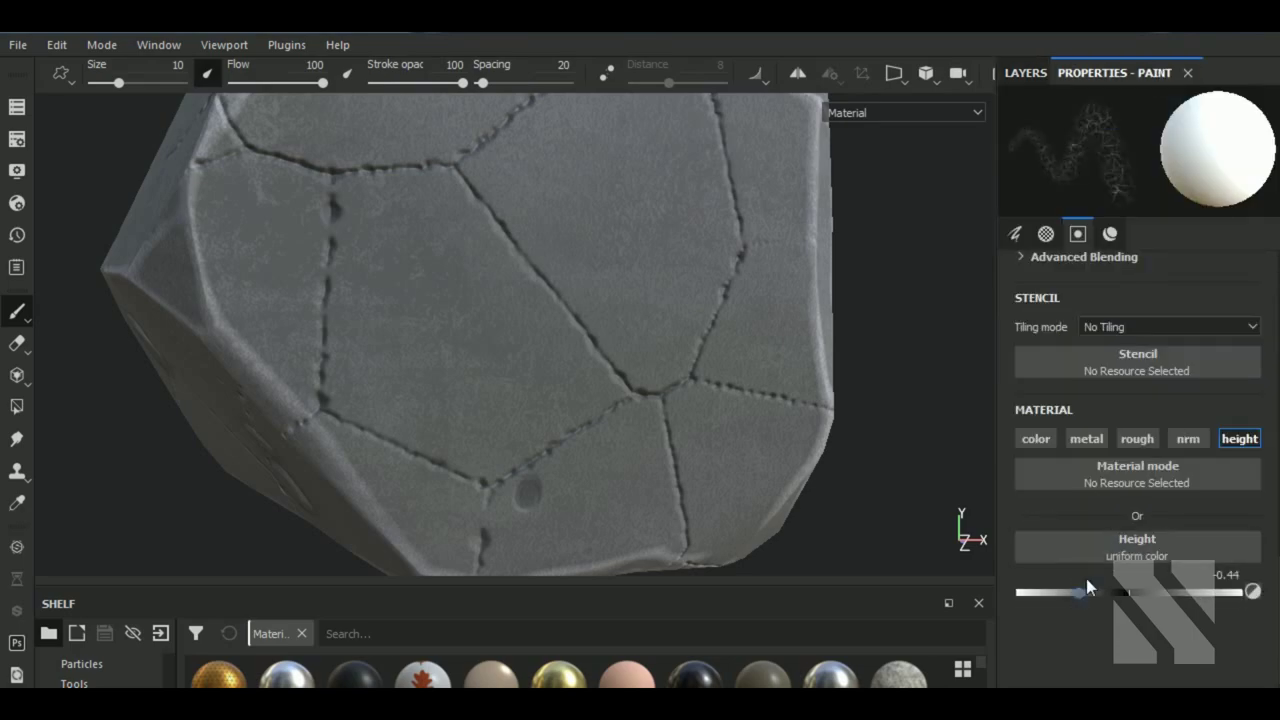
{"action": "left_click", "coordinate": [1129, 544]}
{"action": "left_click", "coordinate": [1121, 546]}
{"action": "scroll", "coordinate": [1123, 539], "scroll_direction": "up", "scroll_amount": 2}
{"action": "scroll", "coordinate": [1123, 539], "scroll_direction": "up", "scroll_amount": 1}
{"action": "scroll", "coordinate": [1123, 539], "scroll_direction": "up", "scroll_amount": 1}
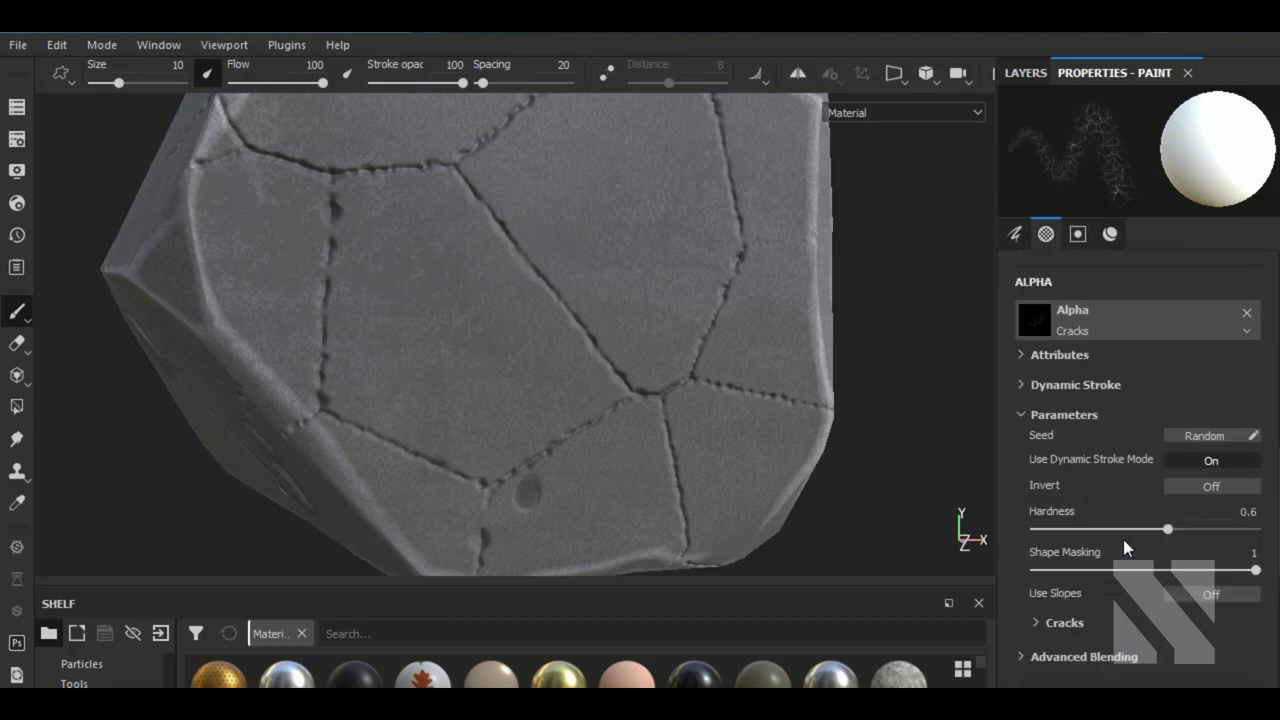
{"action": "left_click", "coordinate": [1137, 332]}
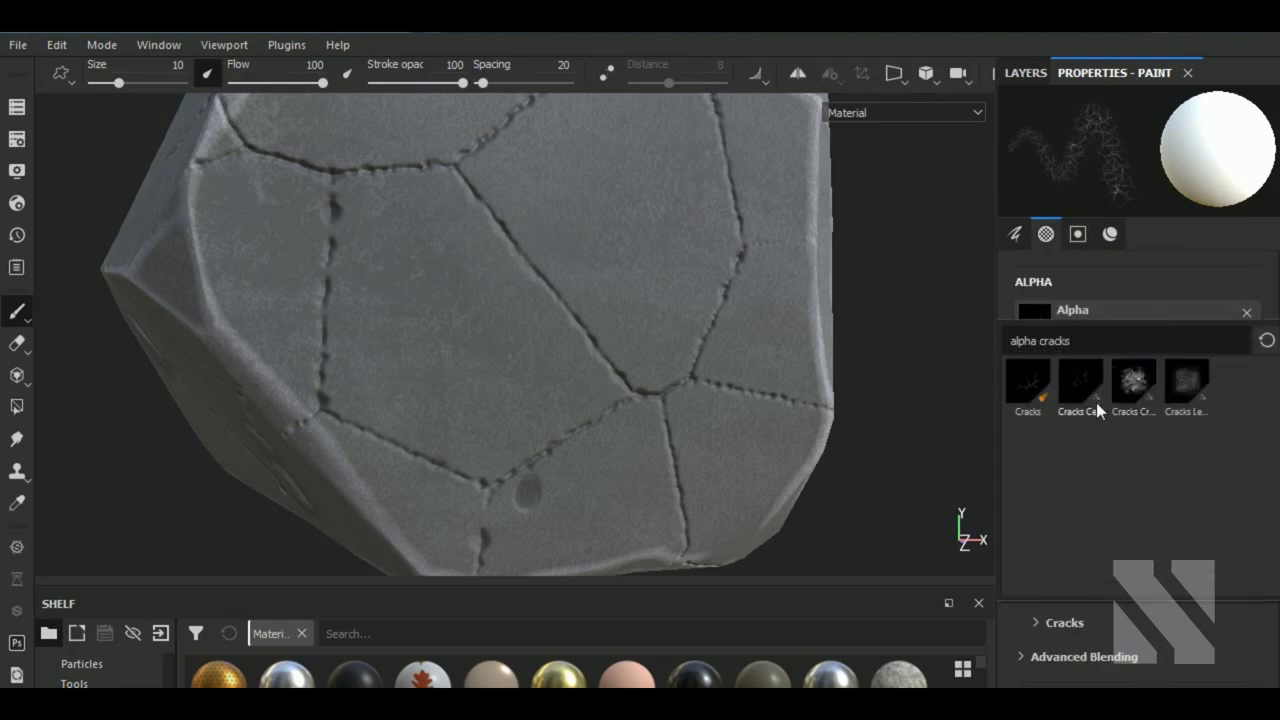
{"action": "left_click_drag", "start_coordinate": [1086, 343], "coordinate": [1044, 343]}
{"action": "left_click", "coordinate": [1033, 390]}
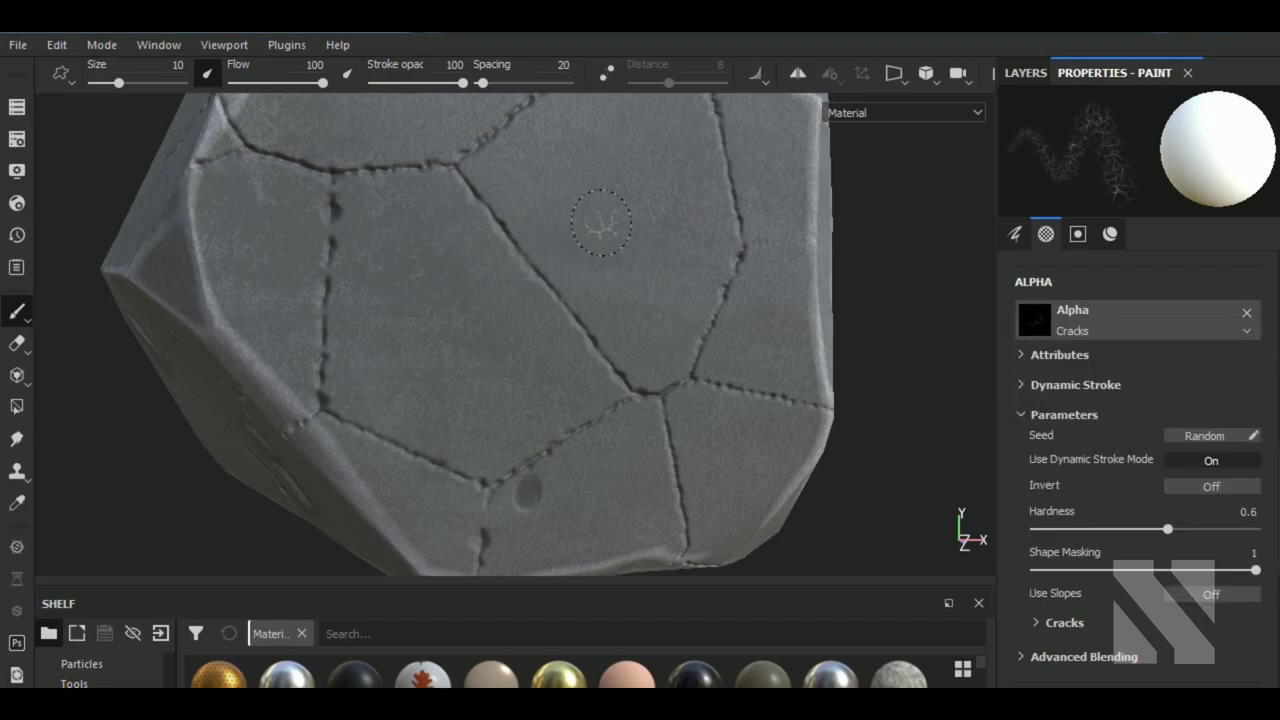
- Enlarge the brush to 45.71, hide Fill layer 2, and stamp cracks on the upper and front faces
{"action": "right_click_drag", "start_coordinate": [590, 225], "coordinate": [640, 225], "text": "ctrl"}
{"action": "left_click", "coordinate": [580, 235]}
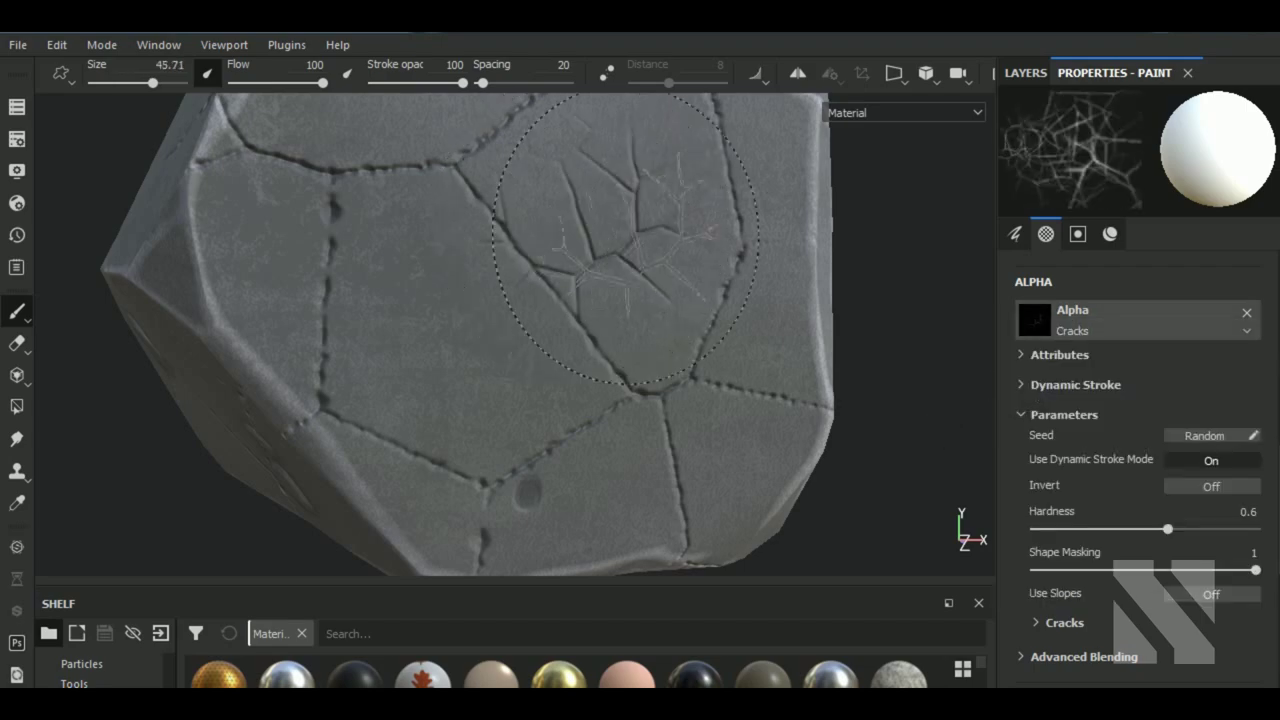
{"action": "left_click_drag", "start_coordinate": [760, 320], "coordinate": [793, 387]}
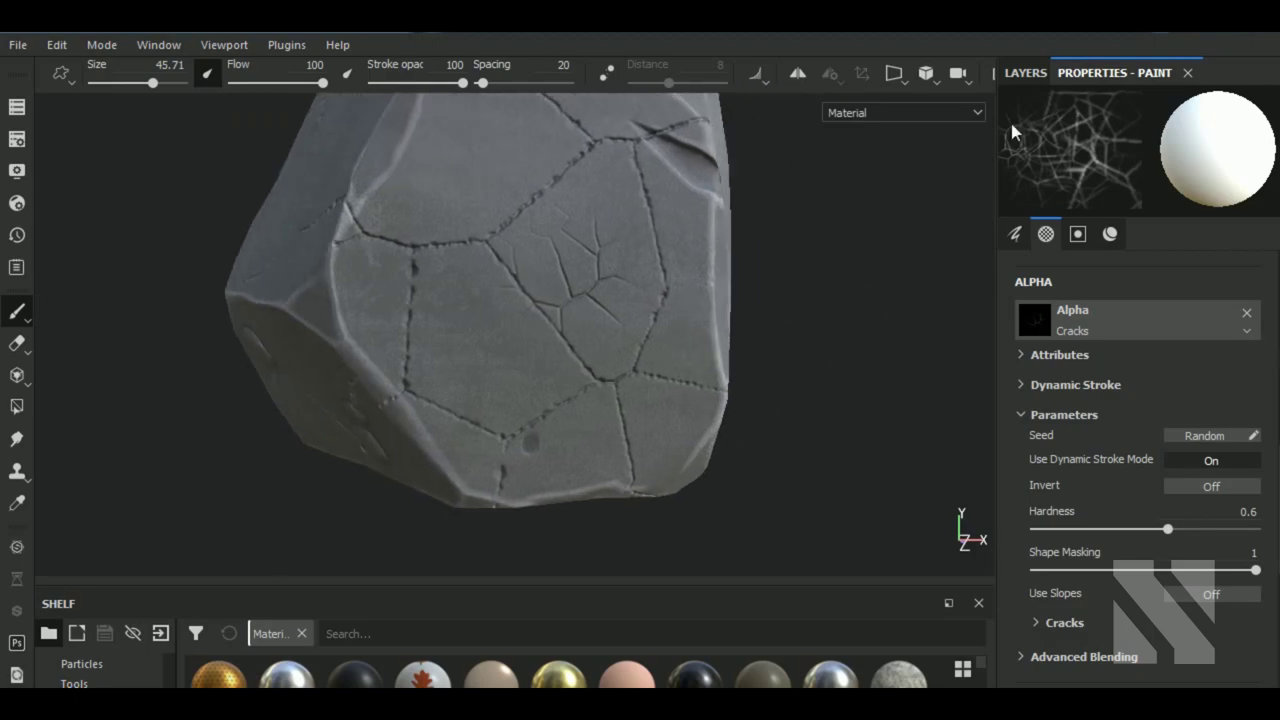
{"action": "left_click", "coordinate": [1025, 72]}
{"action": "left_click", "coordinate": [1012, 194]}
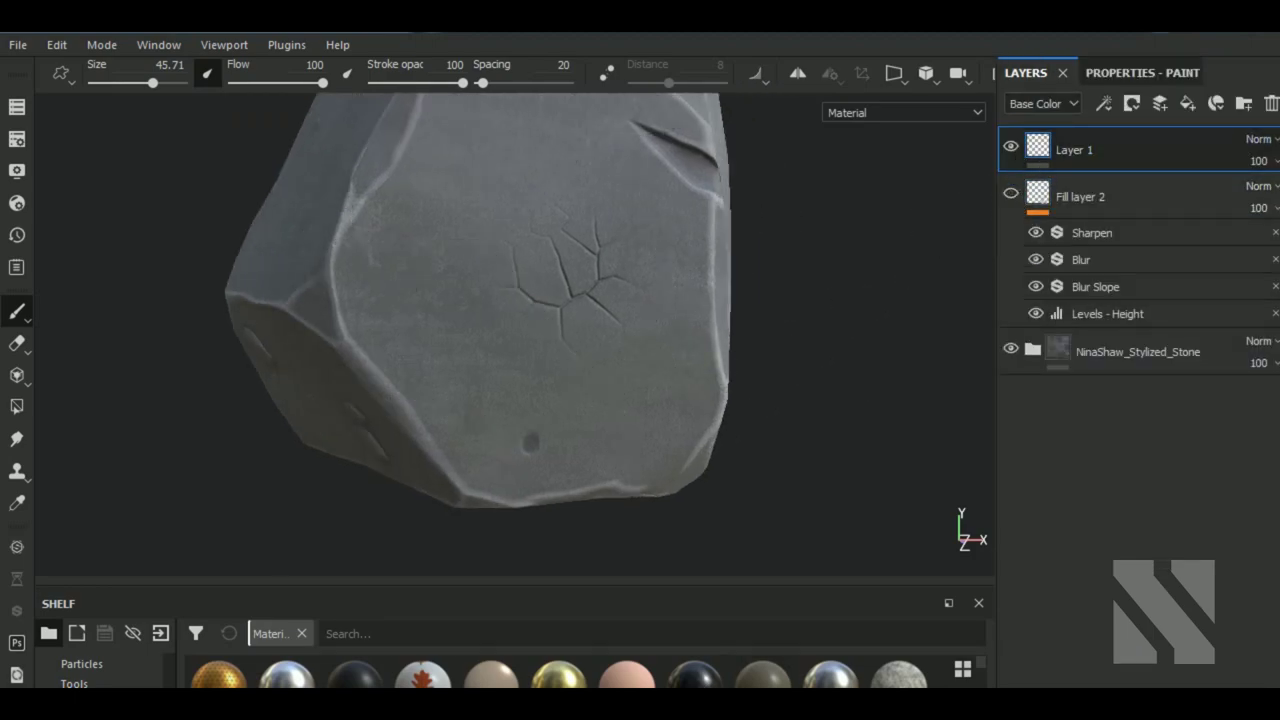
{"action": "left_click", "coordinate": [394, 345]}
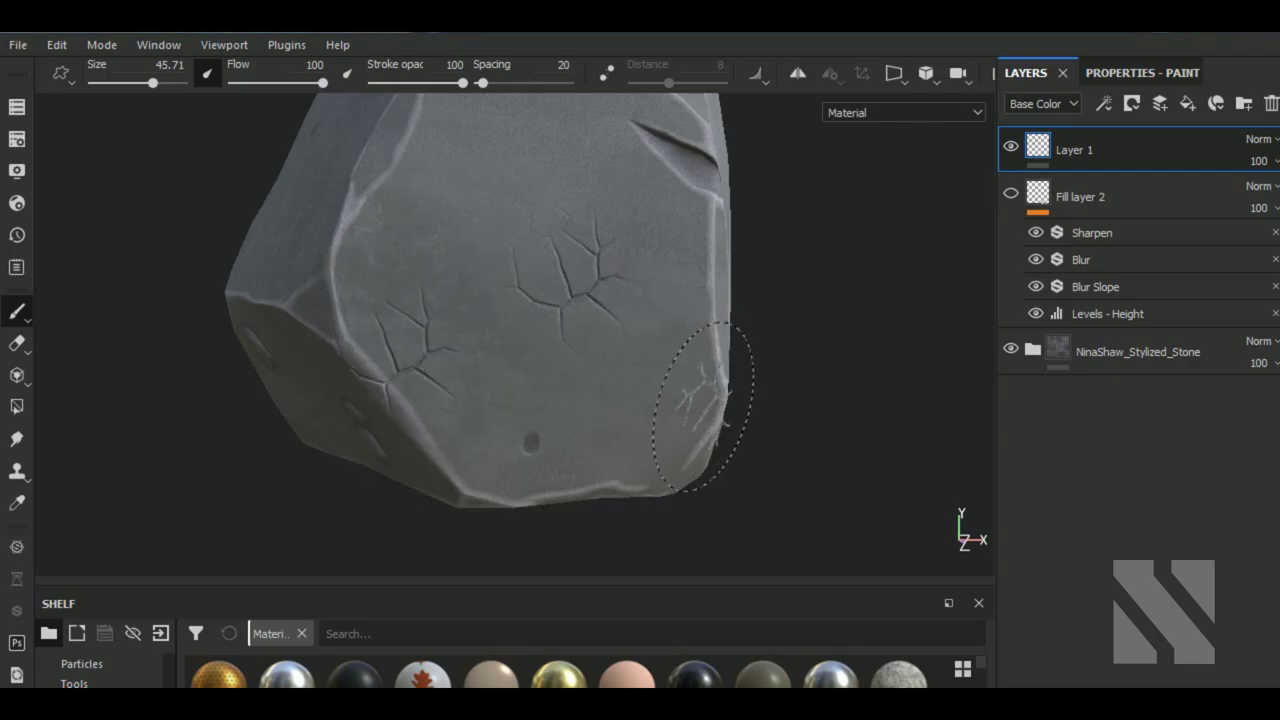
- Lower the Cracks alpha's Shape Masking to 0.18, set Density 4, and paint crack strokes across the top
{"action": "key", "text": "bracketleft"}
{"action": "left_click", "coordinate": [1125, 76]}
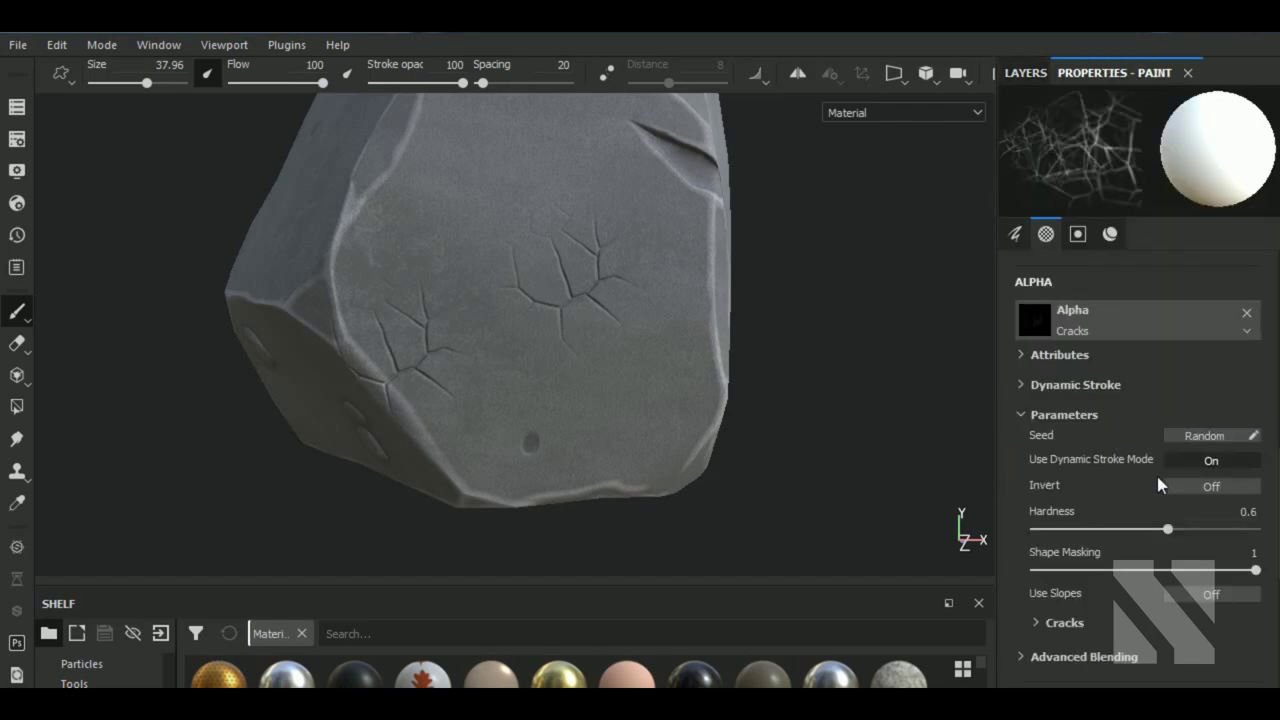
{"action": "left_click", "coordinate": [1075, 570]}
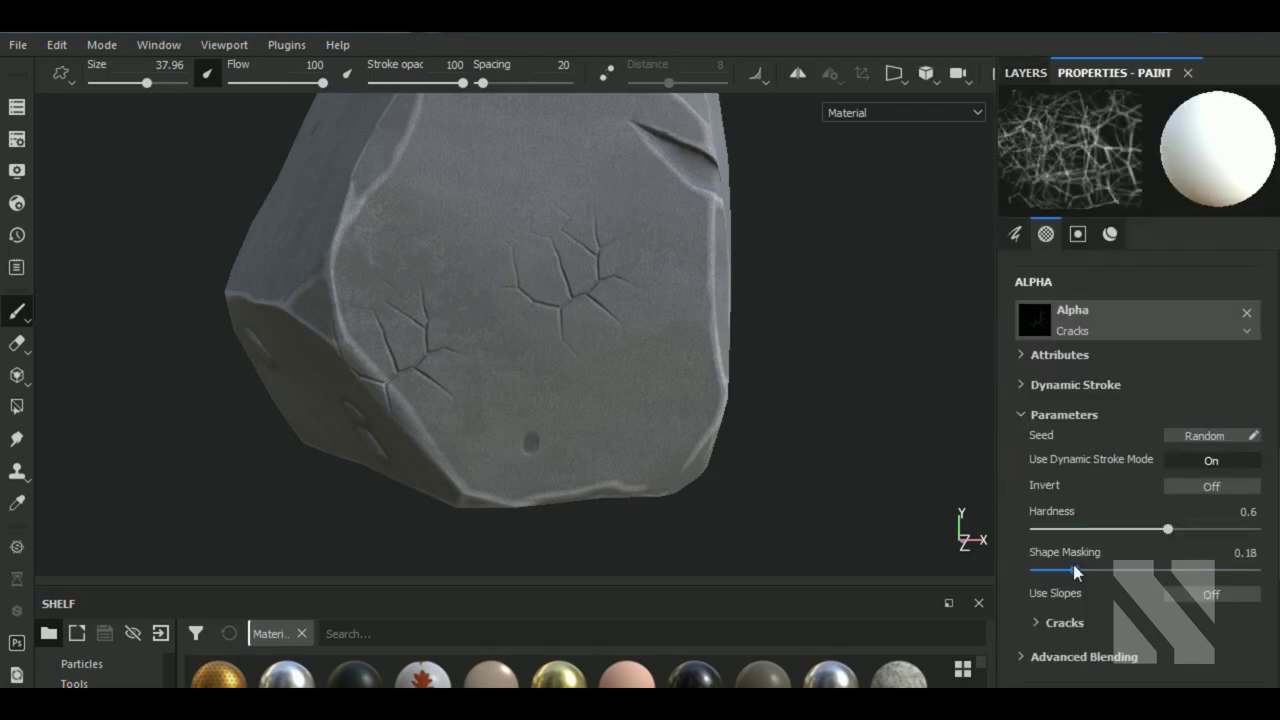
{"action": "left_click_drag", "start_coordinate": [545, 330], "coordinate": [660, 445]}
{"action": "left_click_drag", "start_coordinate": [878, 347], "coordinate": [784, 499], "text": "alt"}
{"action": "scroll", "coordinate": [1120, 545], "scroll_direction": "down", "scroll_amount": 2}
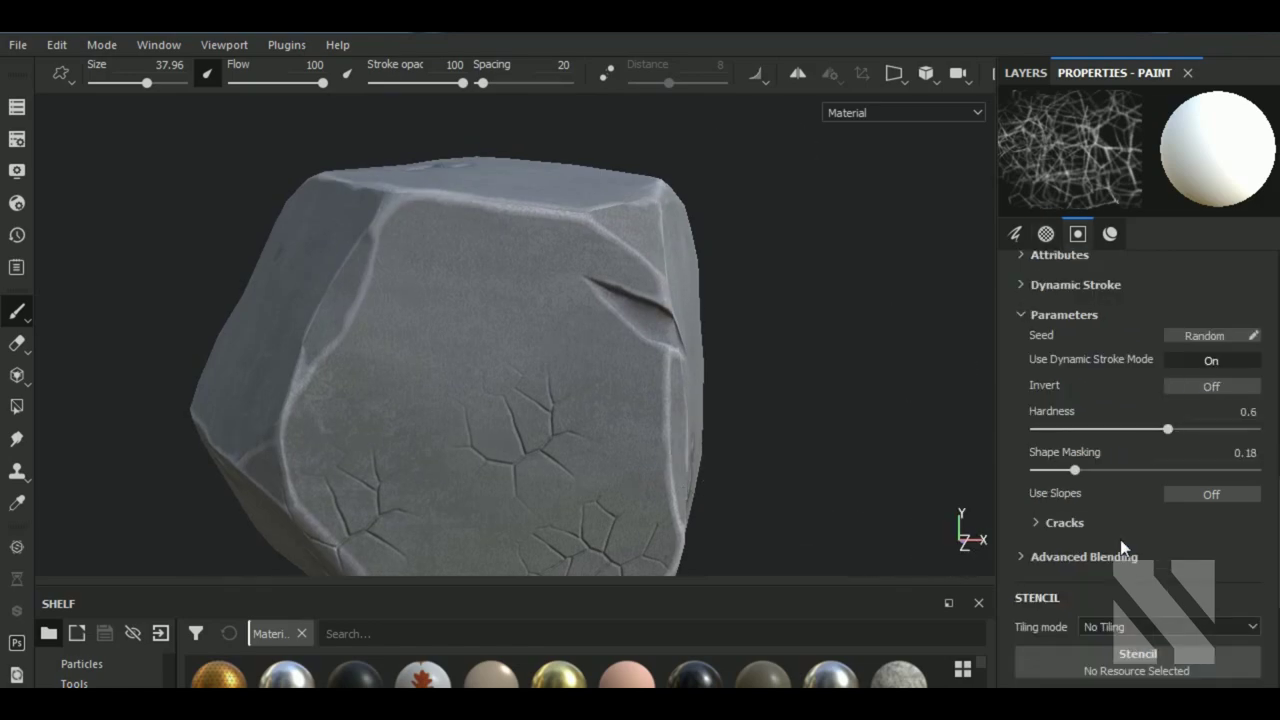
{"action": "left_click", "coordinate": [1065, 526]}
{"action": "left_click_drag", "start_coordinate": [1135, 567], "coordinate": [1153, 563]}
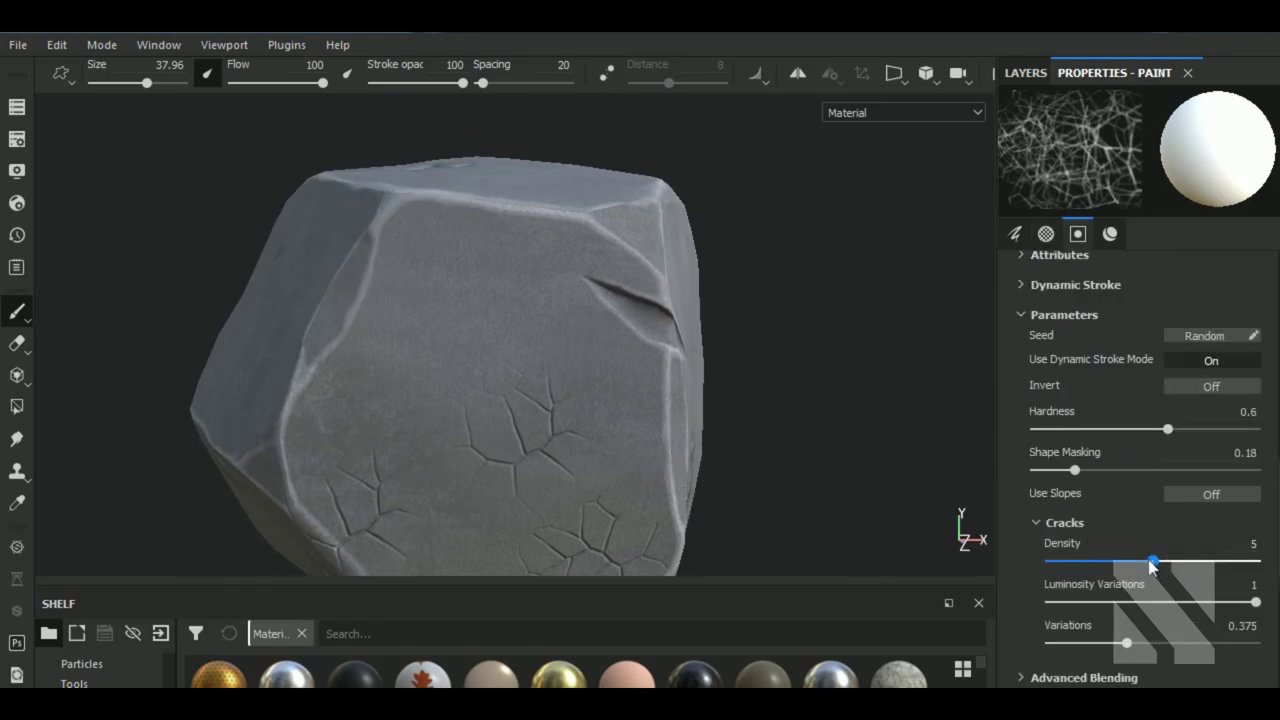
{"action": "mouse_move", "coordinate": [485, 281]}
{"action": "left_mouse_down"}
{"action": "mouse_move", "coordinate": [466, 214]}
{"action": "mouse_move", "coordinate": [460, 275]}
{"action": "left_mouse_up"}
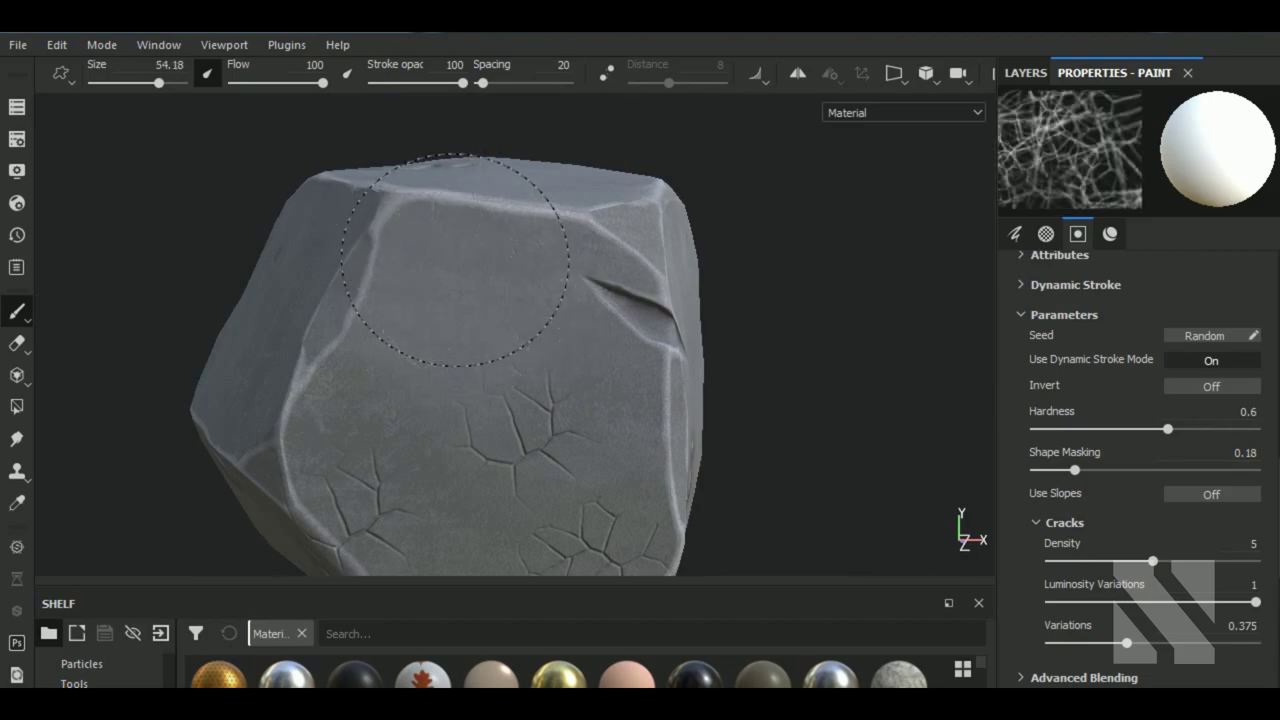
{"action": "left_click", "coordinate": [1082, 560]}
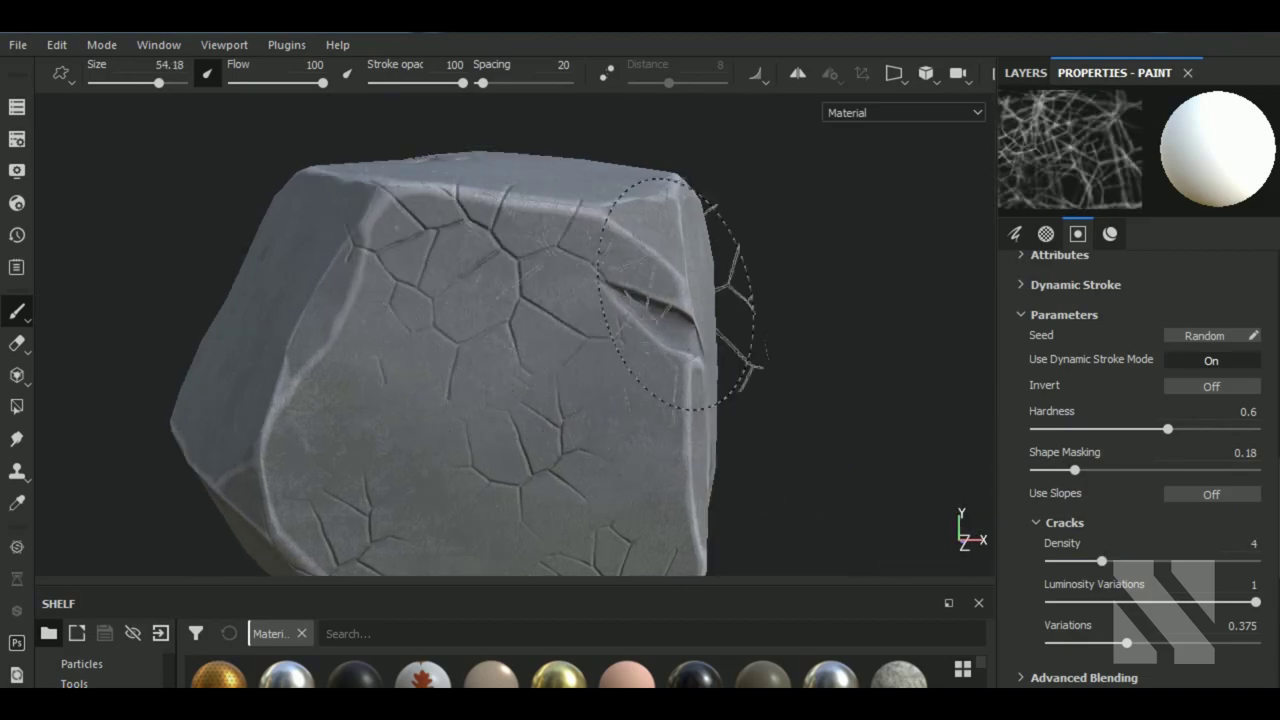
{"action": "left_click_drag", "start_coordinate": [834, 400], "coordinate": [834, 429], "text": "alt"}
- Add a Levels effect on Layer 1's Height channel and raise its black point to about 0.406
{"action": "left_click", "coordinate": [1030, 74]}
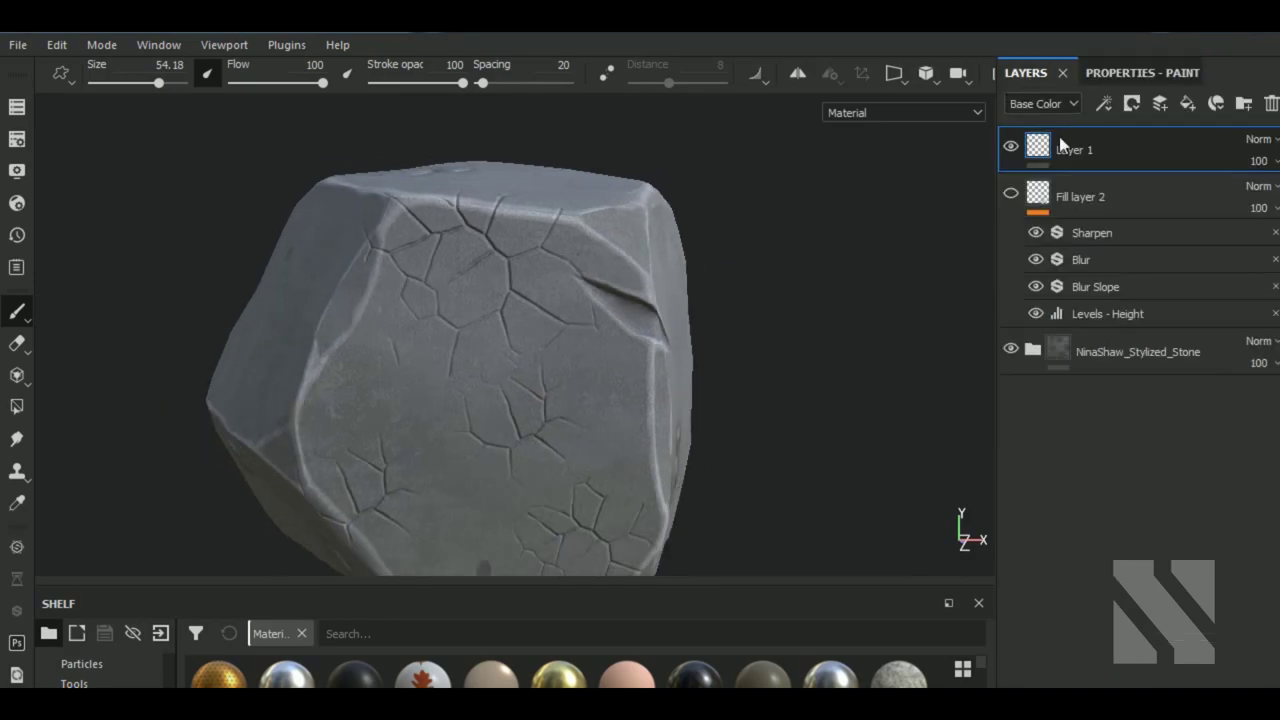
{"action": "left_click", "coordinate": [1104, 103]}
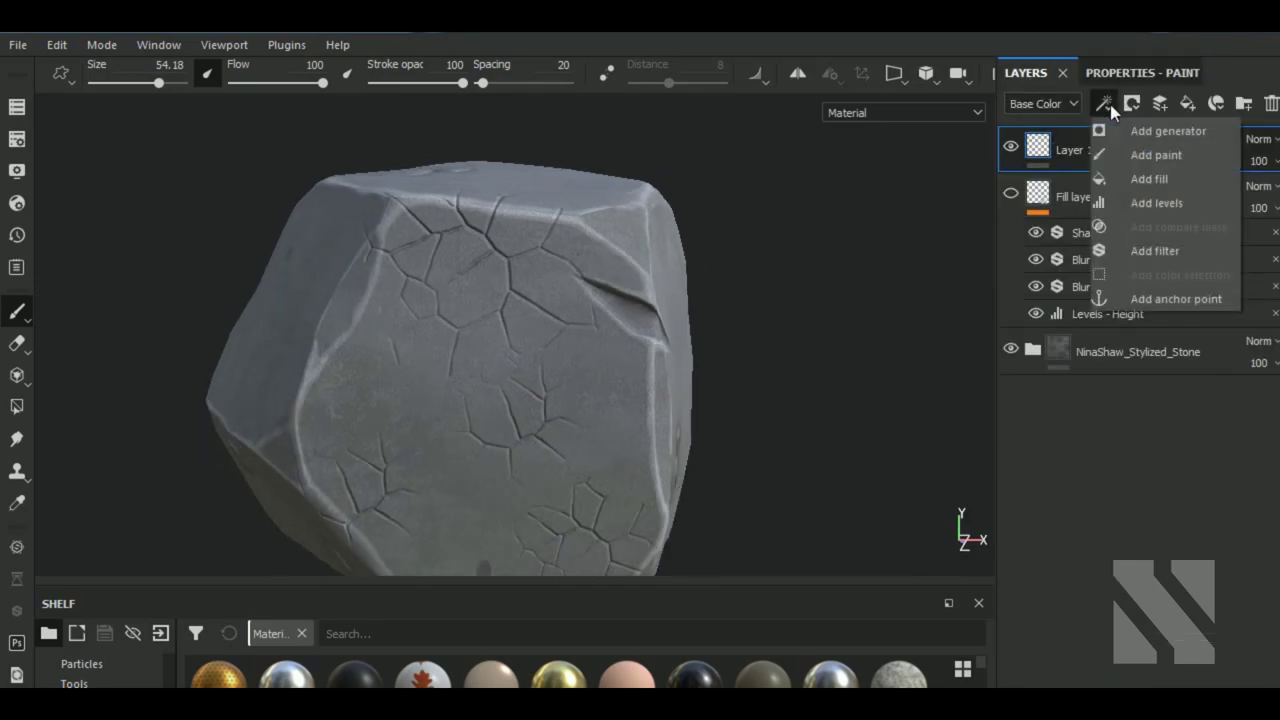
{"action": "left_click", "coordinate": [1172, 206]}
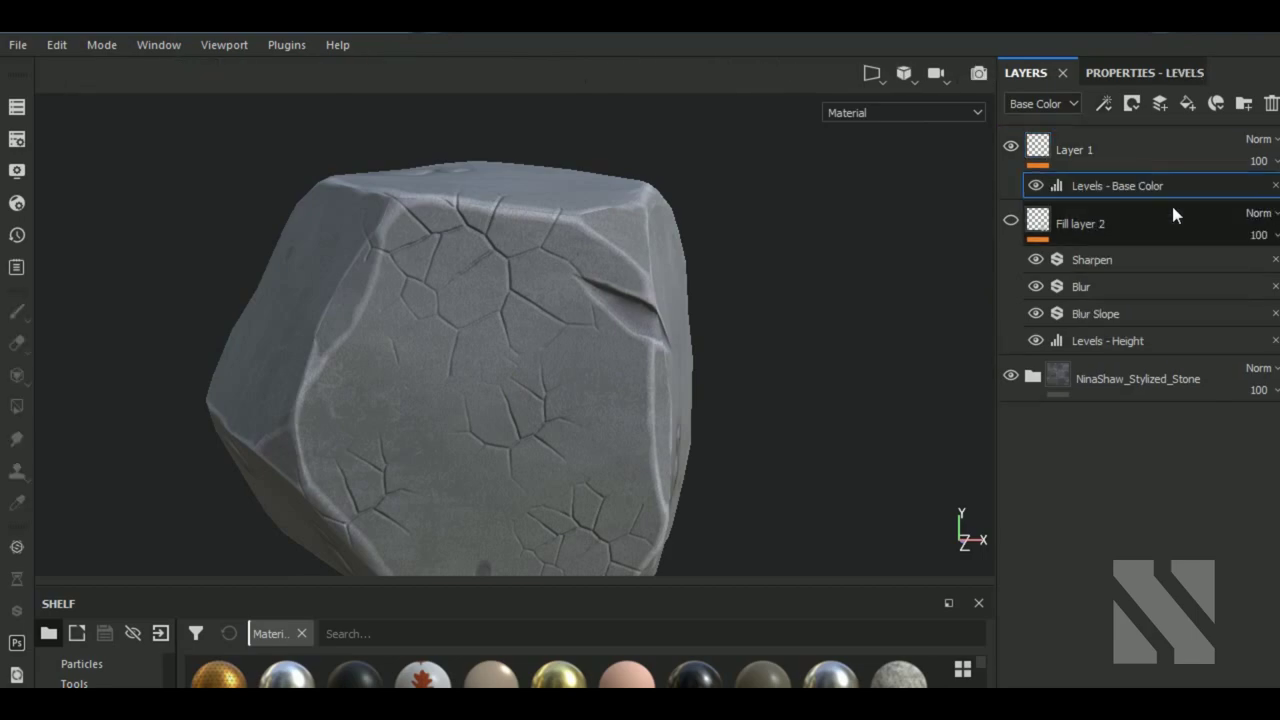
{"action": "left_click", "coordinate": [1142, 72]}
{"action": "left_click", "coordinate": [1153, 137]}
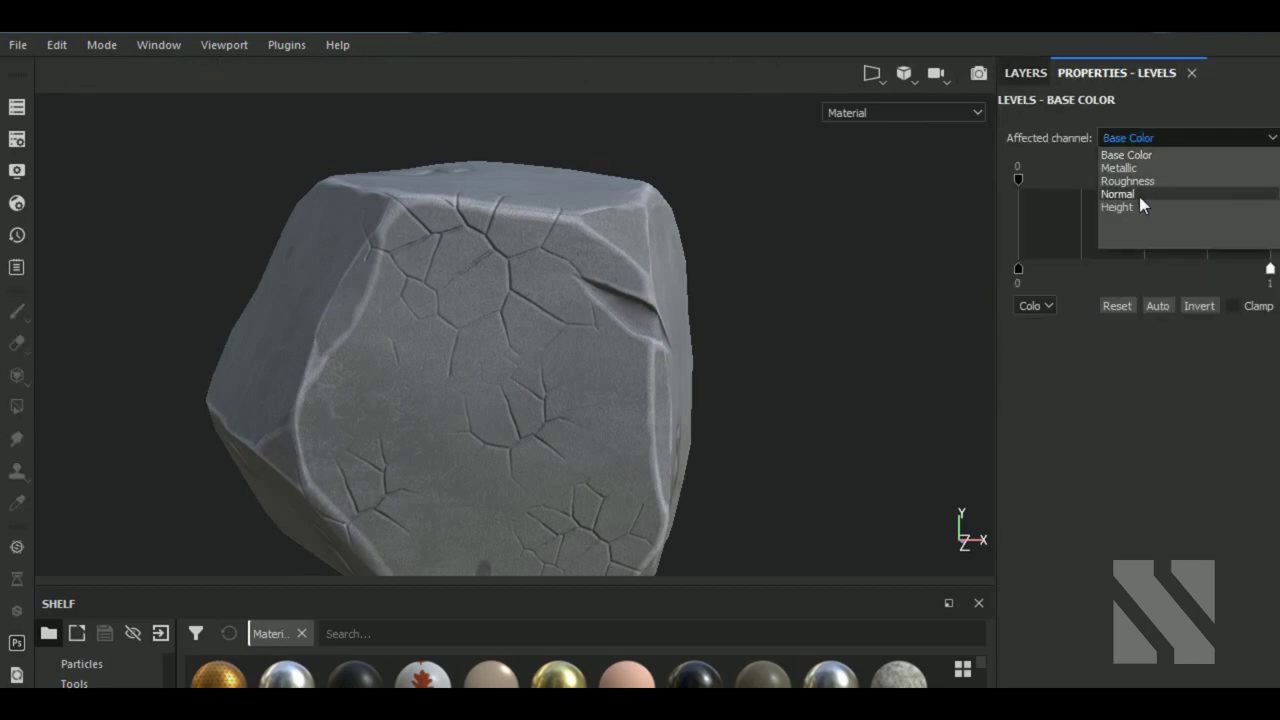
{"action": "left_click", "coordinate": [1145, 203]}
{"action": "mouse_move", "coordinate": [850, 285]}
{"action": "left_mouse_down", "text": "alt"}
{"action": "mouse_move", "coordinate": [749, 300]}
{"action": "mouse_move", "coordinate": [560, 249]}
{"action": "left_mouse_up", "text": "alt"}
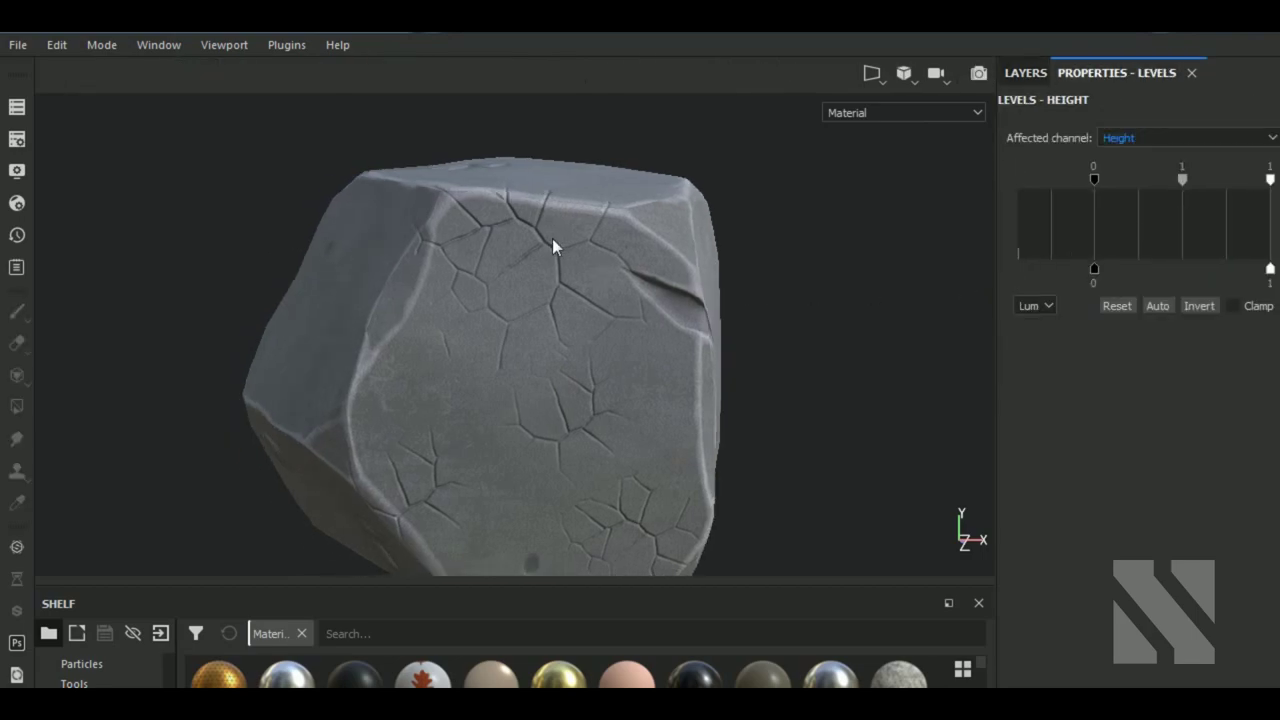
{"action": "scroll", "coordinate": [560, 249], "scroll_direction": "up", "scroll_amount": 2}
{"action": "left_click_drag", "start_coordinate": [1093, 178], "coordinate": [1148, 178]}
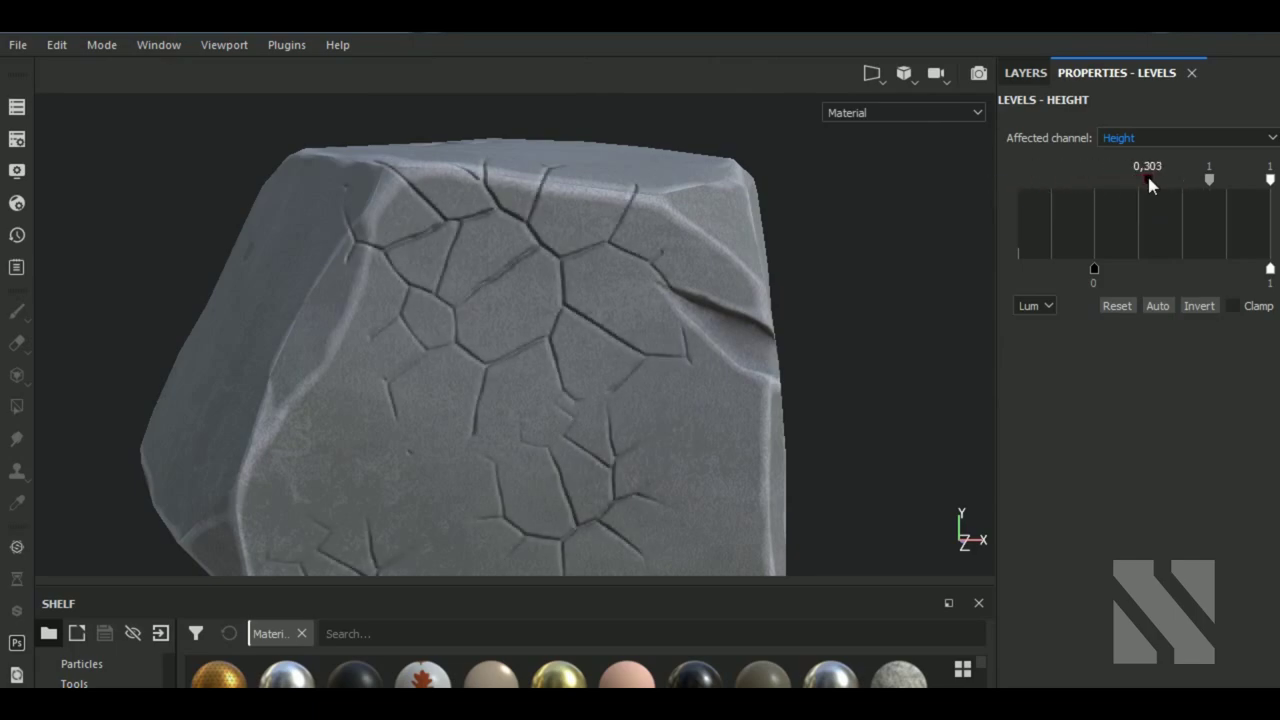
{"action": "left_click_drag", "start_coordinate": [1147, 177], "coordinate": [1194, 177]}
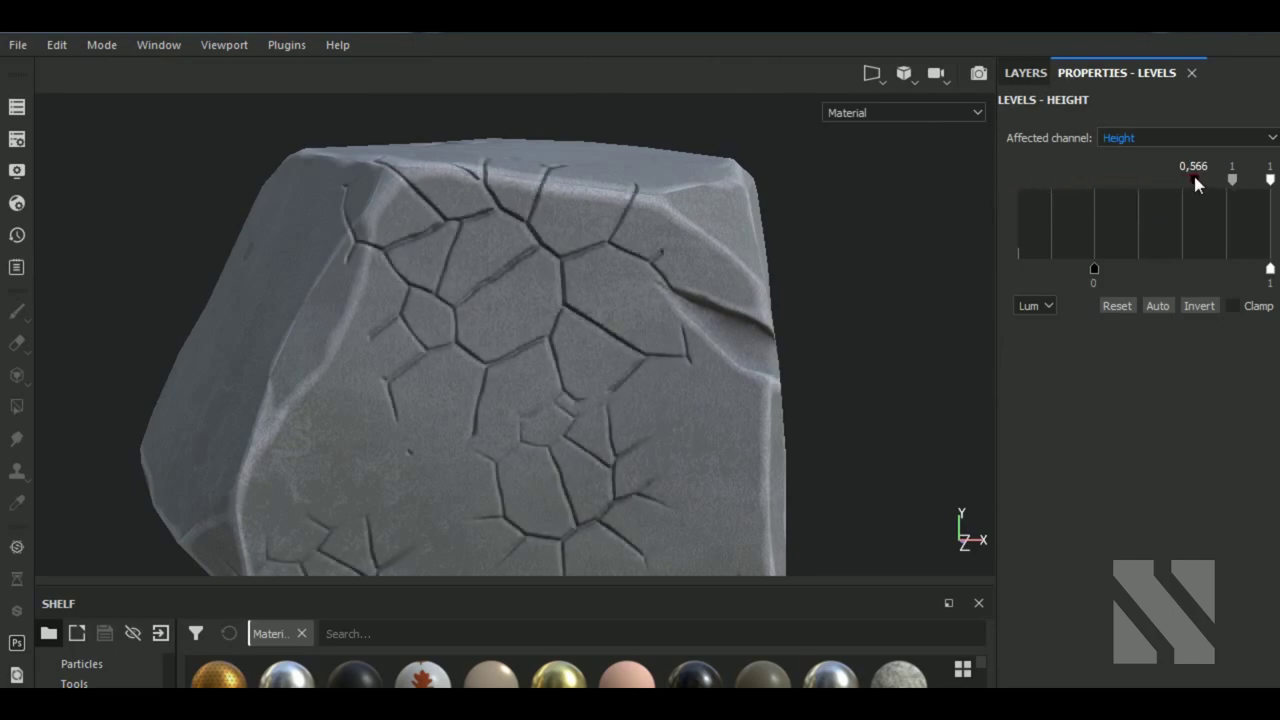
{"action": "left_click", "coordinate": [1037, 74]}
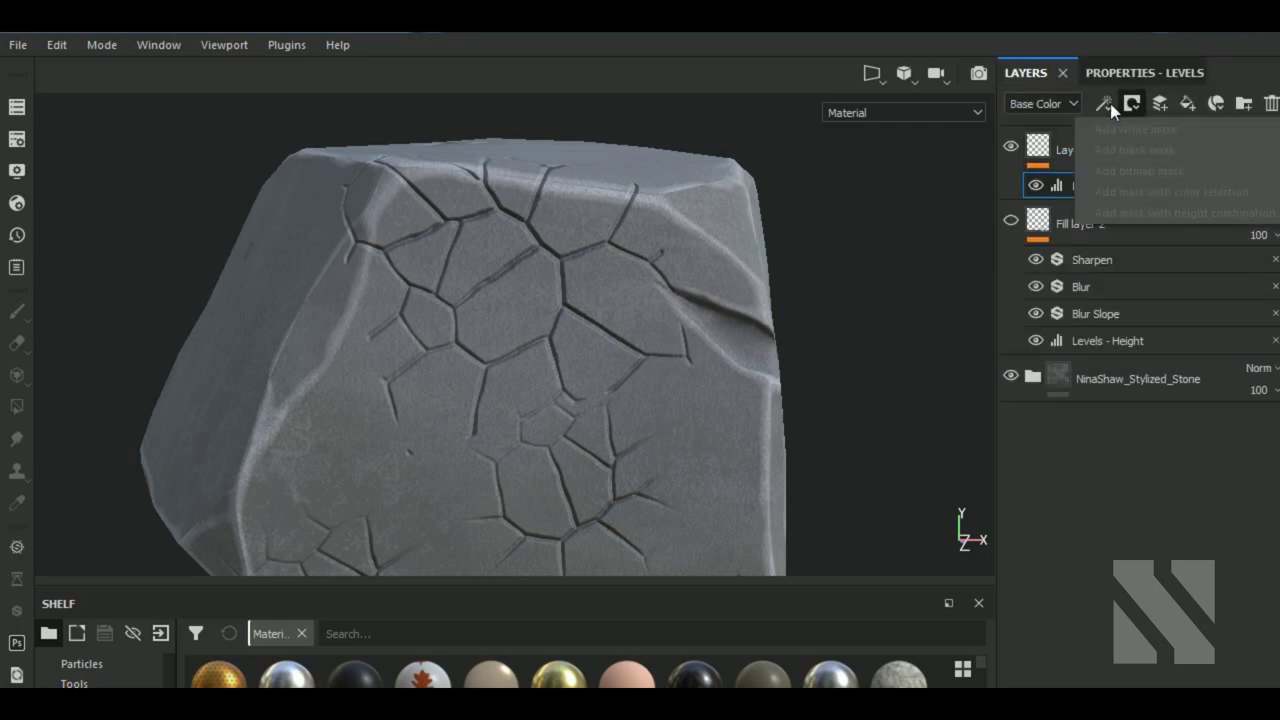
- Add a filter effect to Layer 1 and set it to Blur Slope
{"action": "left_click", "coordinate": [1104, 103]}
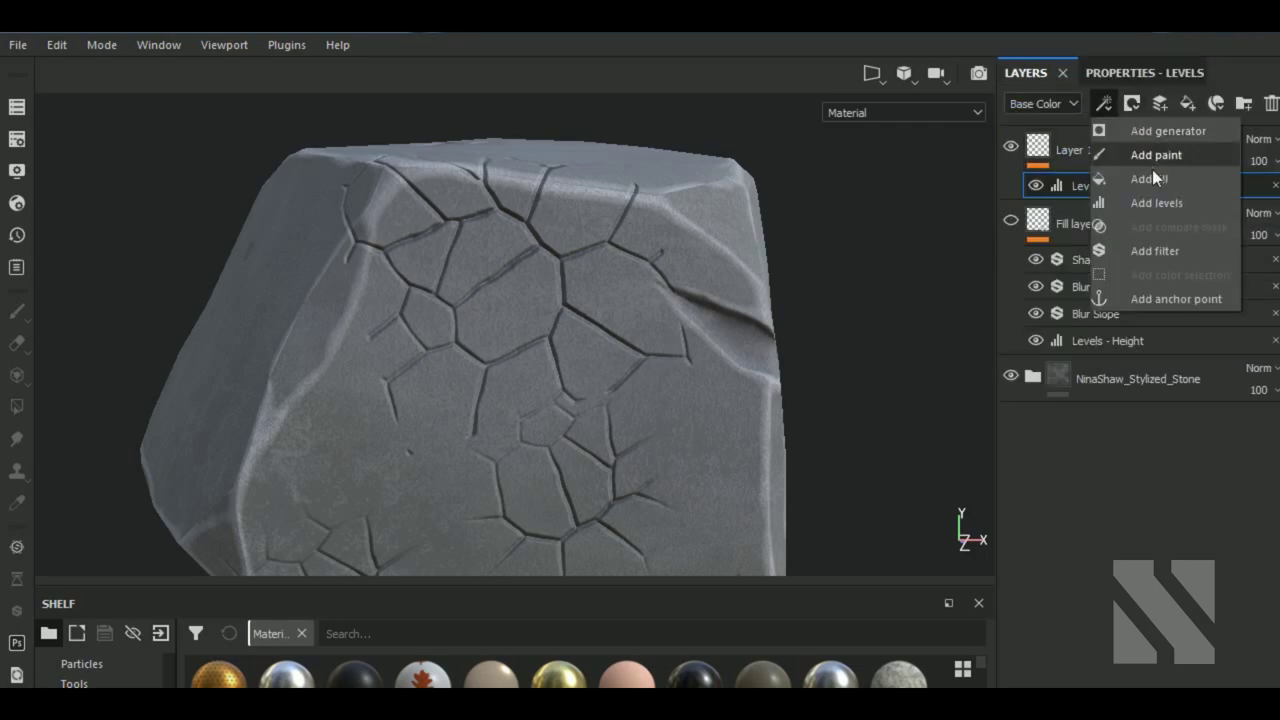
{"action": "left_click", "coordinate": [1177, 248]}
{"action": "left_click", "coordinate": [1117, 72]}
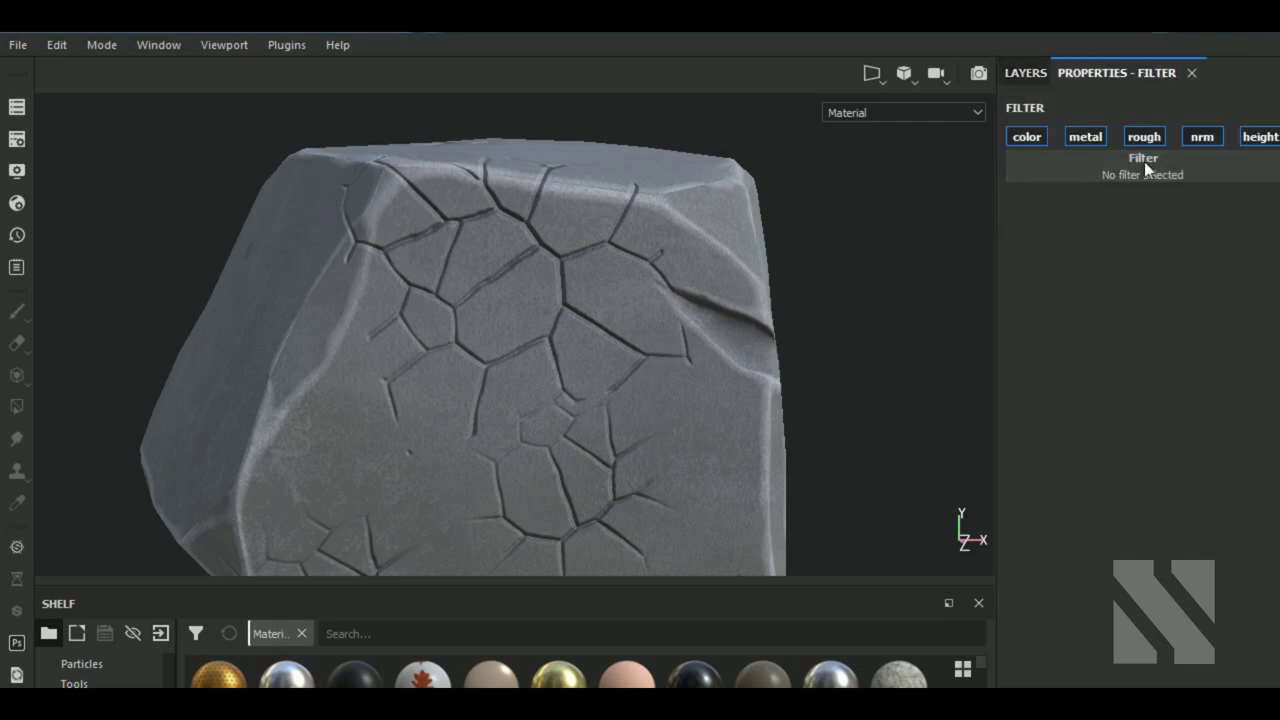
{"action": "left_click", "coordinate": [1145, 170]}
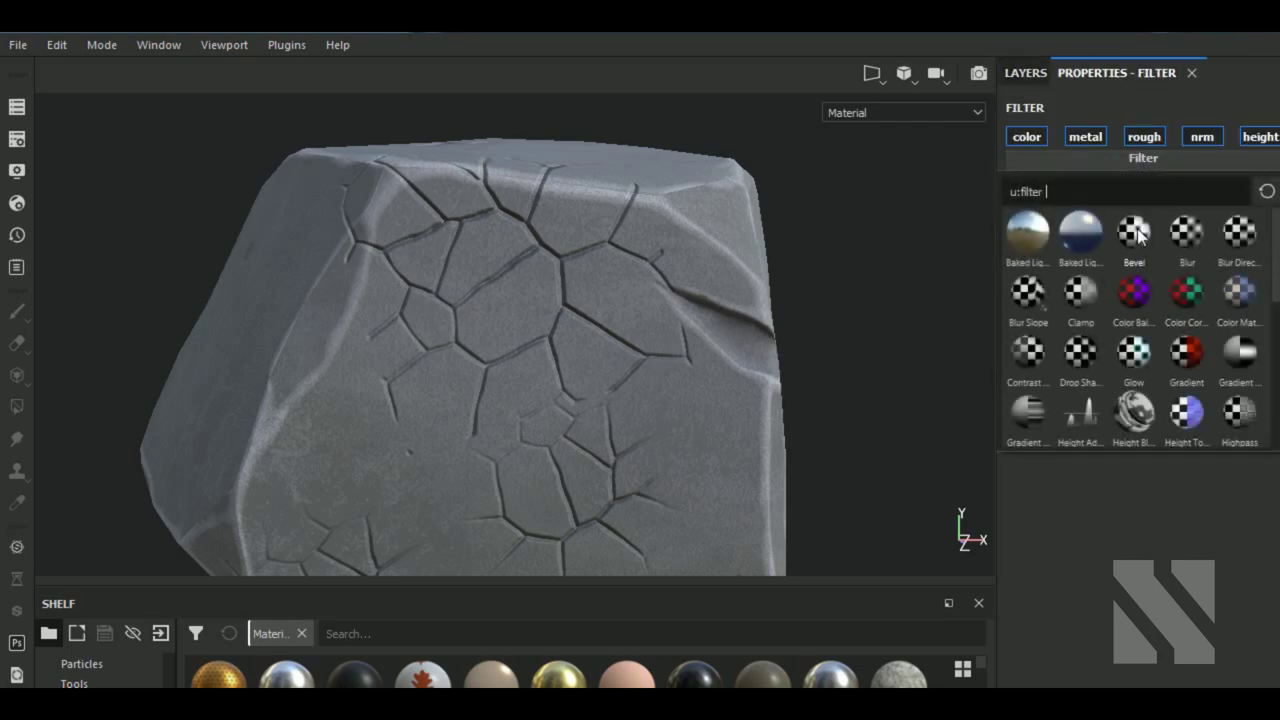
{"action": "left_click", "coordinate": [1028, 296]}
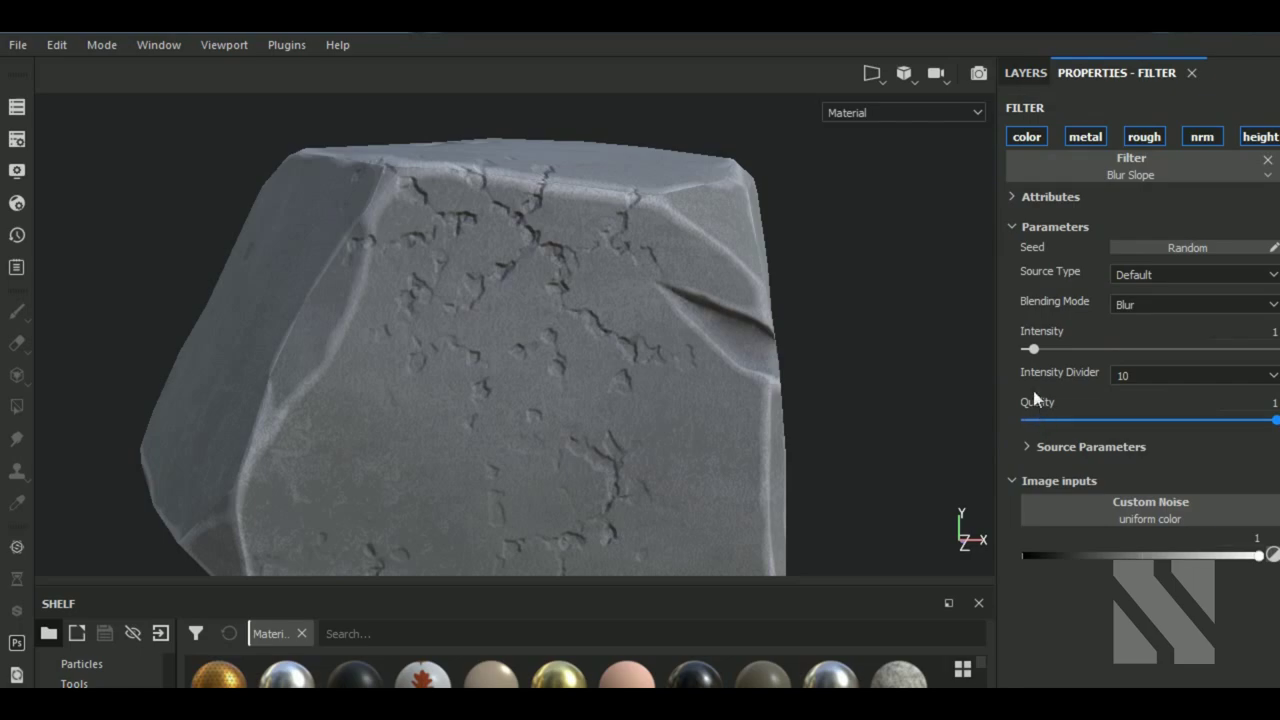
- Set the Blur Slope Intensity to 0.08, trying 0.1 first
{"action": "left_click", "coordinate": [1023, 349]}
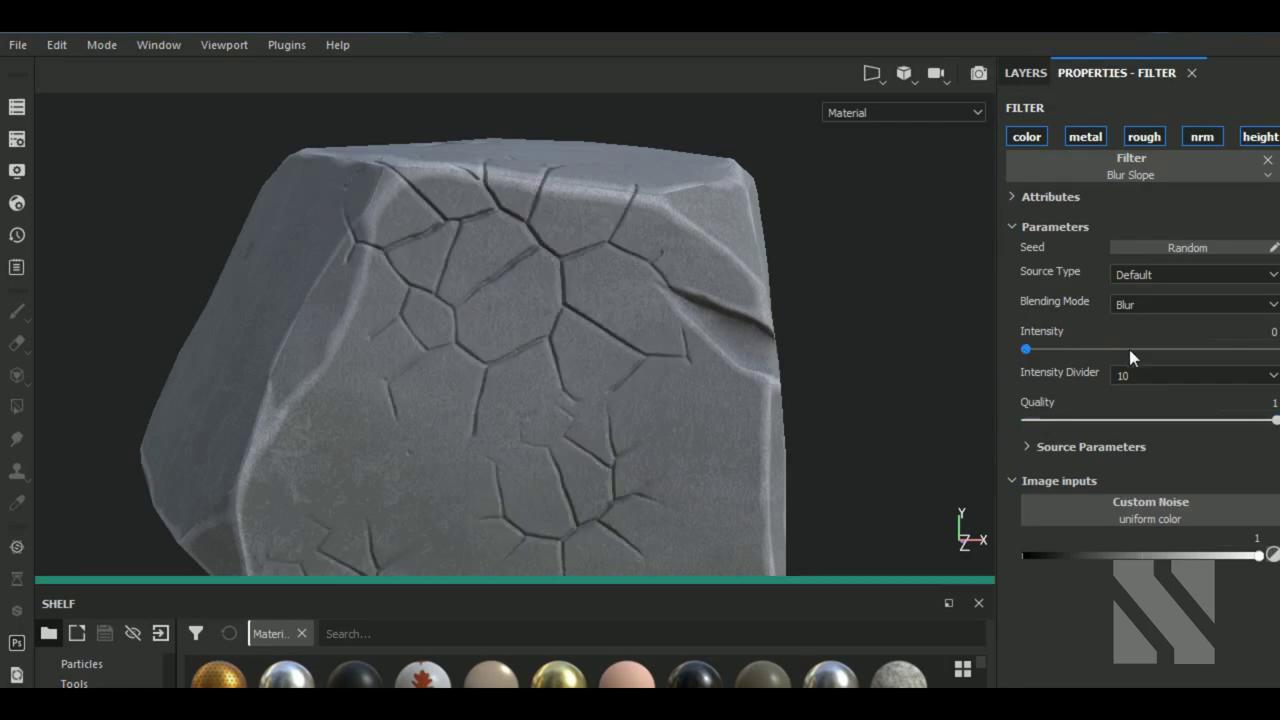
{"action": "left_click", "coordinate": [1245, 331]}
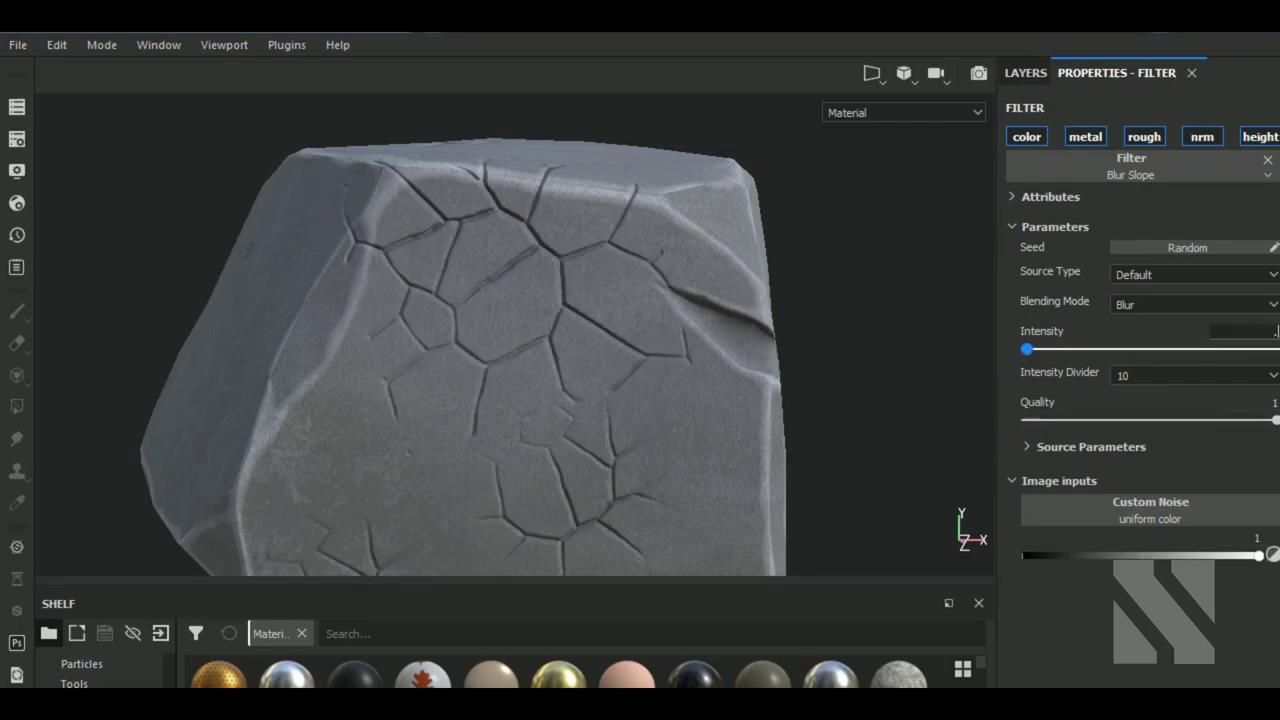
{"action": "type", "text": "0.1"}
{"action": "key", "text": "Return"}
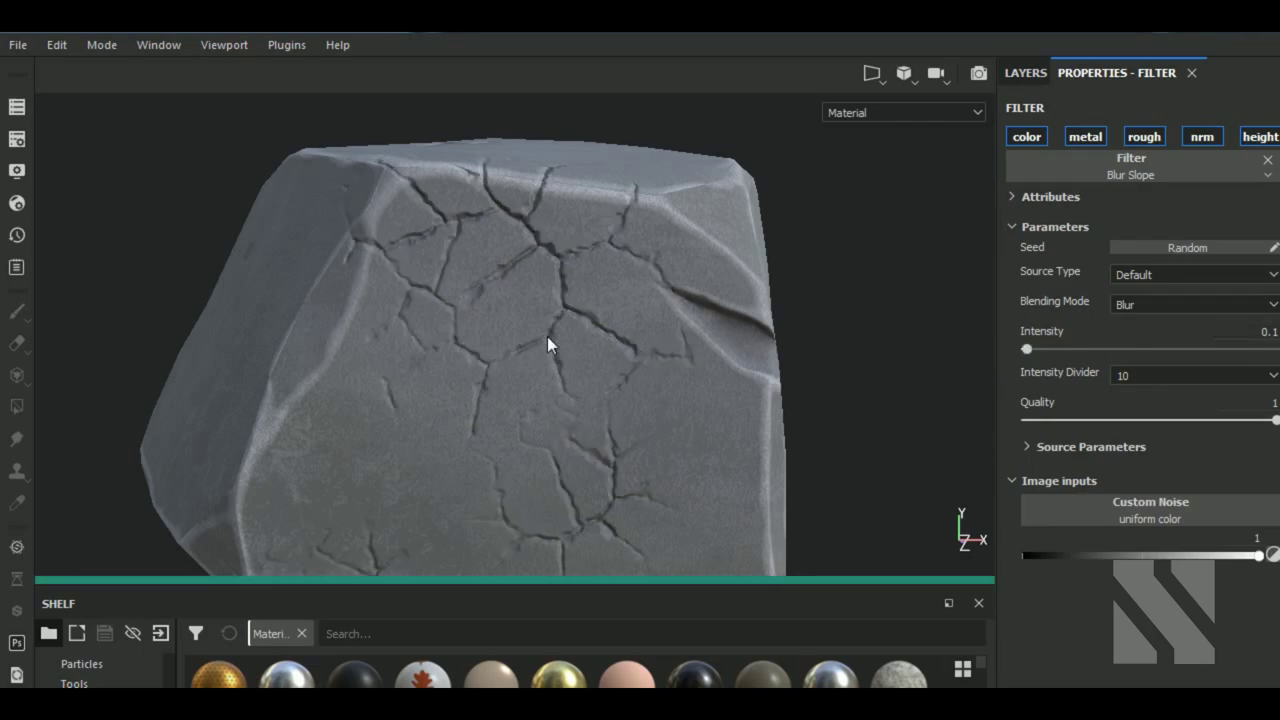
{"action": "scroll", "coordinate": [542, 259], "scroll_direction": "up", "scroll_amount": 5}
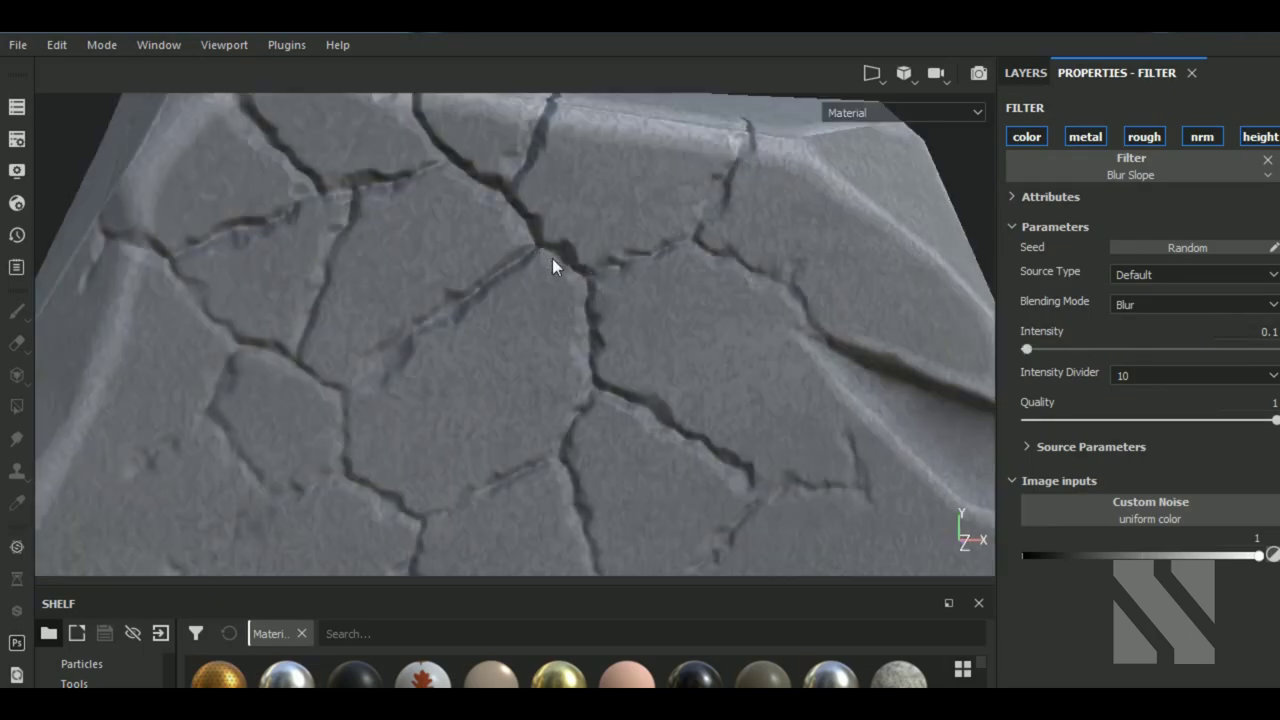
{"action": "scroll", "coordinate": [552, 258], "scroll_direction": "down", "scroll_amount": 5}
{"action": "mouse_move", "coordinate": [591, 281]}
{"action": "left_mouse_down", "text": "alt"}
{"action": "mouse_move", "coordinate": [726, 374]}
{"action": "mouse_move", "coordinate": [714, 337]}
{"action": "mouse_move", "coordinate": [714, 389]}
{"action": "left_mouse_up", "text": "alt"}
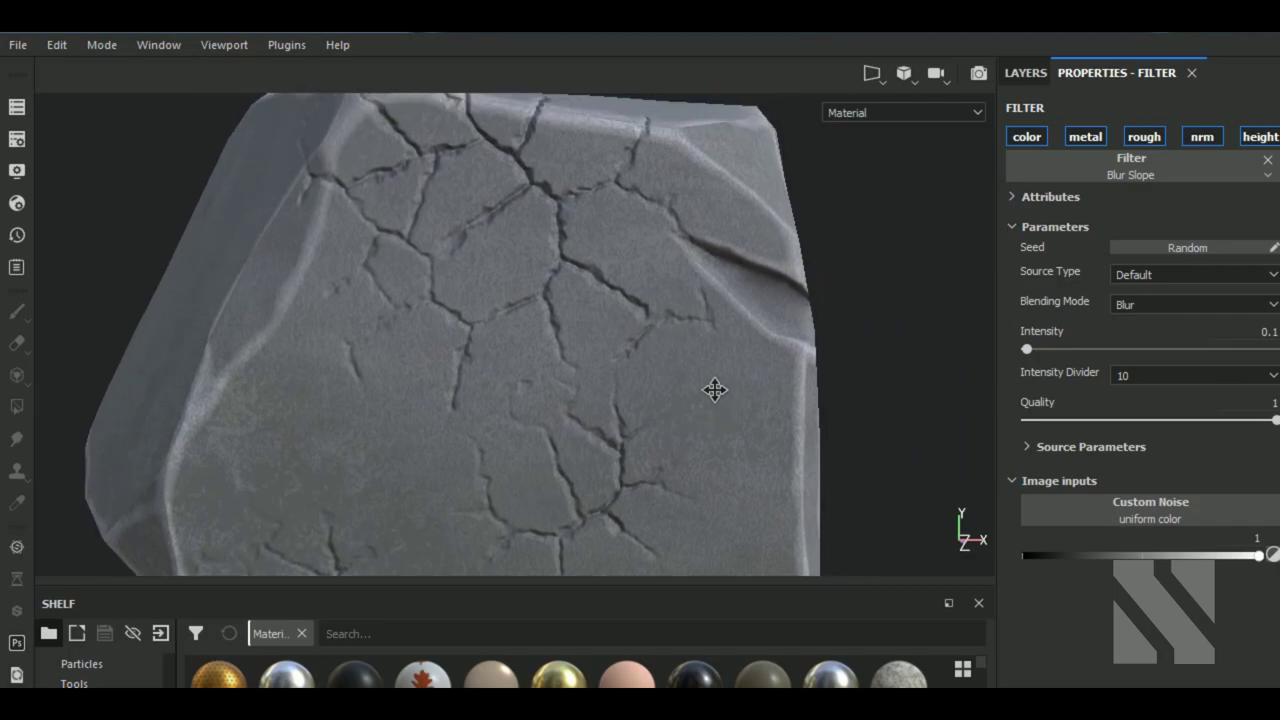
{"action": "left_click", "coordinate": [1263, 331]}
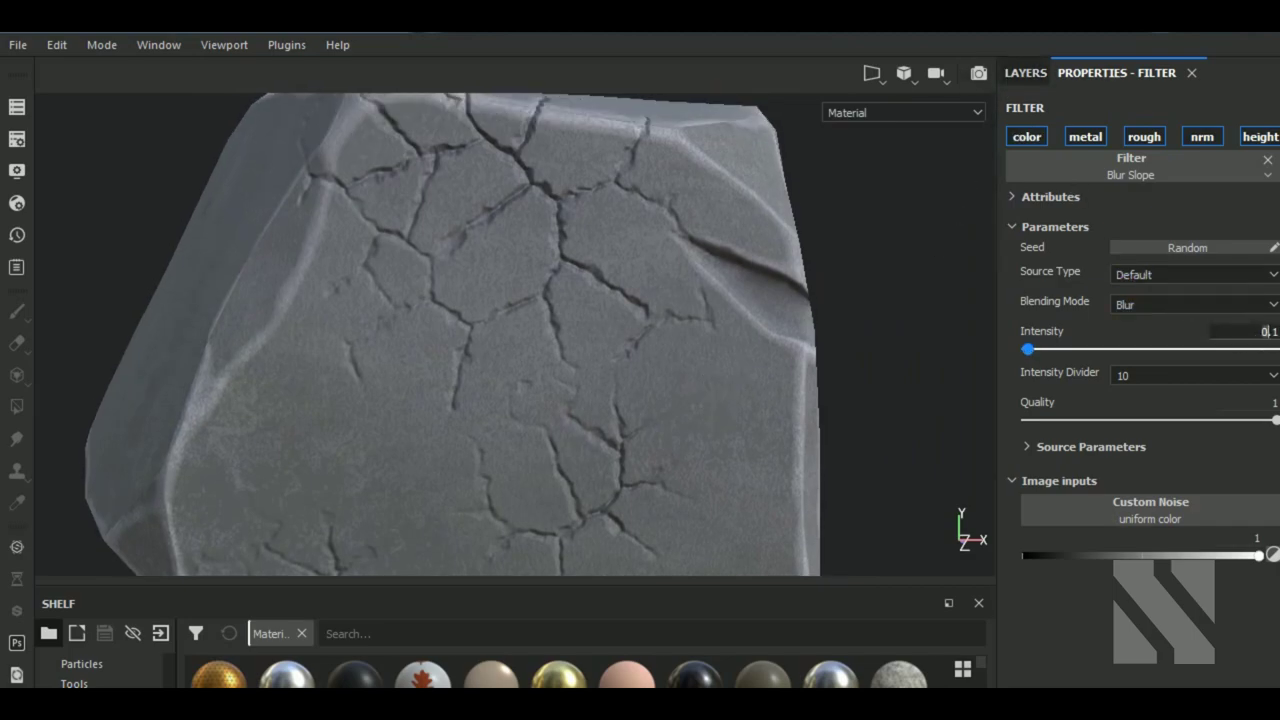
{"action": "key", "text": "BackSpace"}
{"action": "type", "text": "8"}
{"action": "key", "text": "Return"}
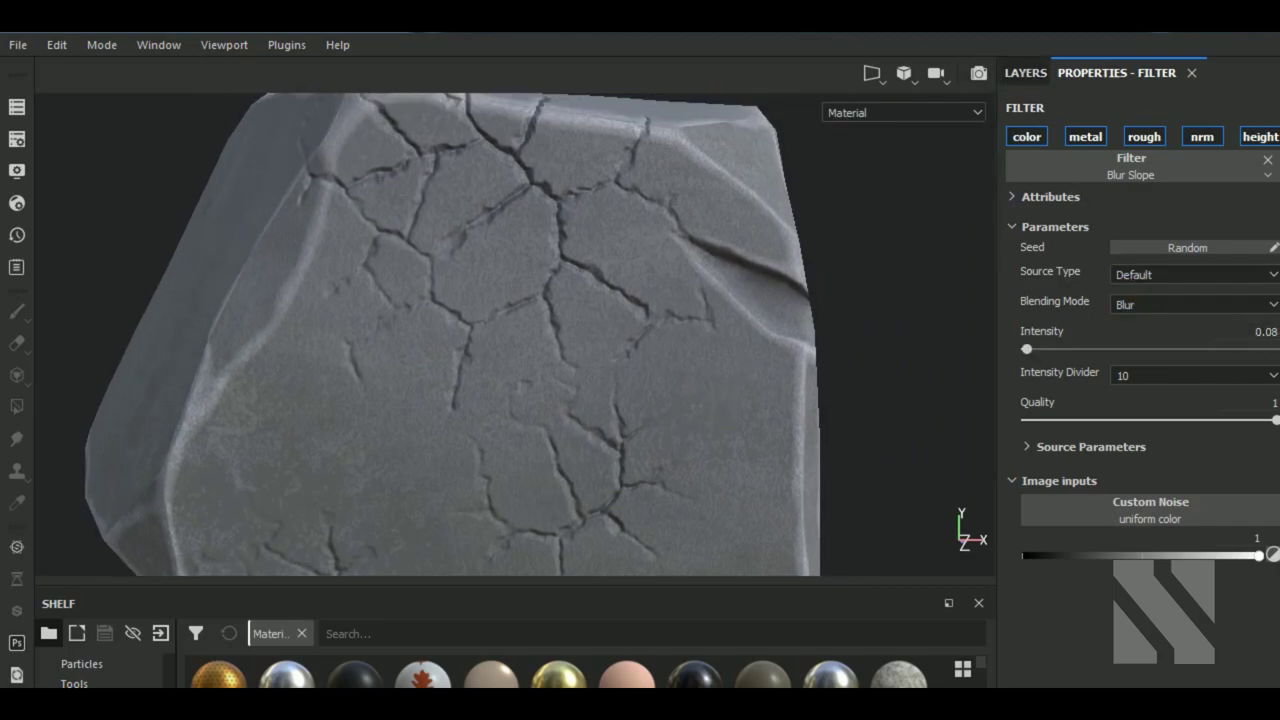
{"action": "left_click", "coordinate": [1020, 78]}
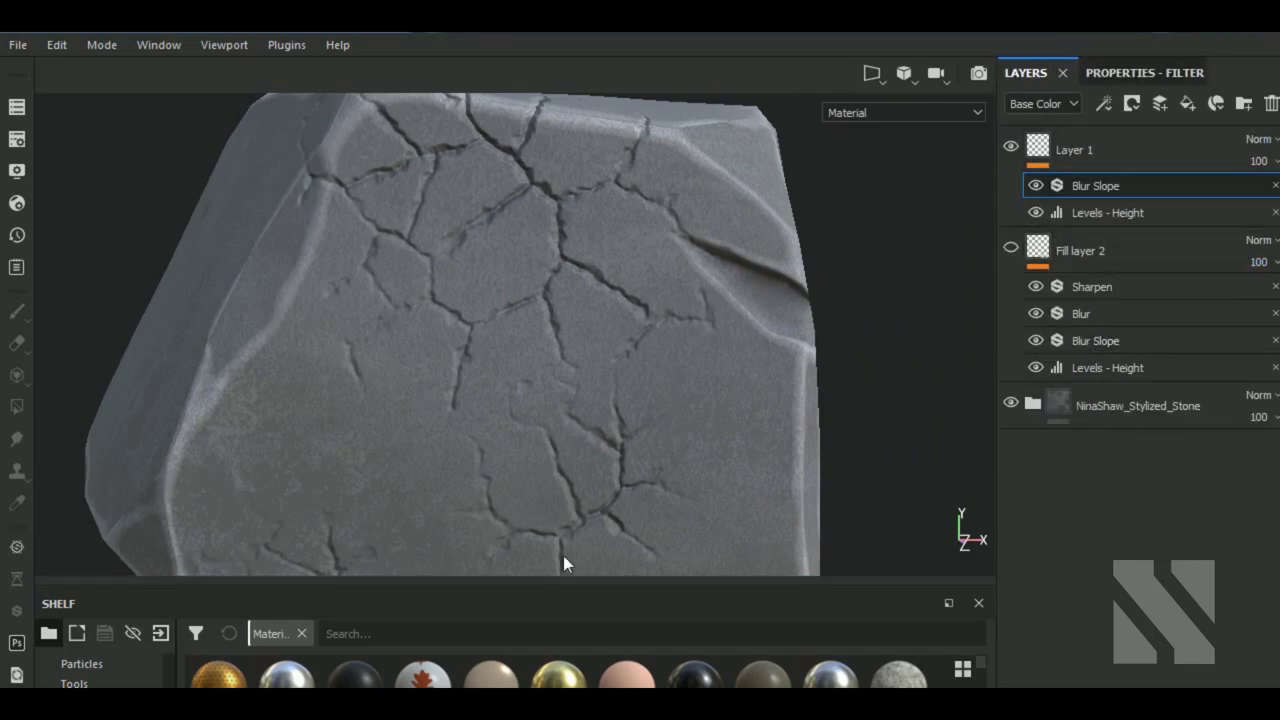
{"action": "mouse_move", "coordinate": [563, 555]}
{"action": "left_mouse_down", "text": "alt"}
{"action": "mouse_move", "coordinate": [666, 500]}
{"action": "mouse_move", "coordinate": [915, 226]}
{"action": "left_mouse_up", "text": "alt"}
- Hide Layer 1 and add a new fill layer that uses only the height channel
{"action": "left_click", "coordinate": [1010, 147]}
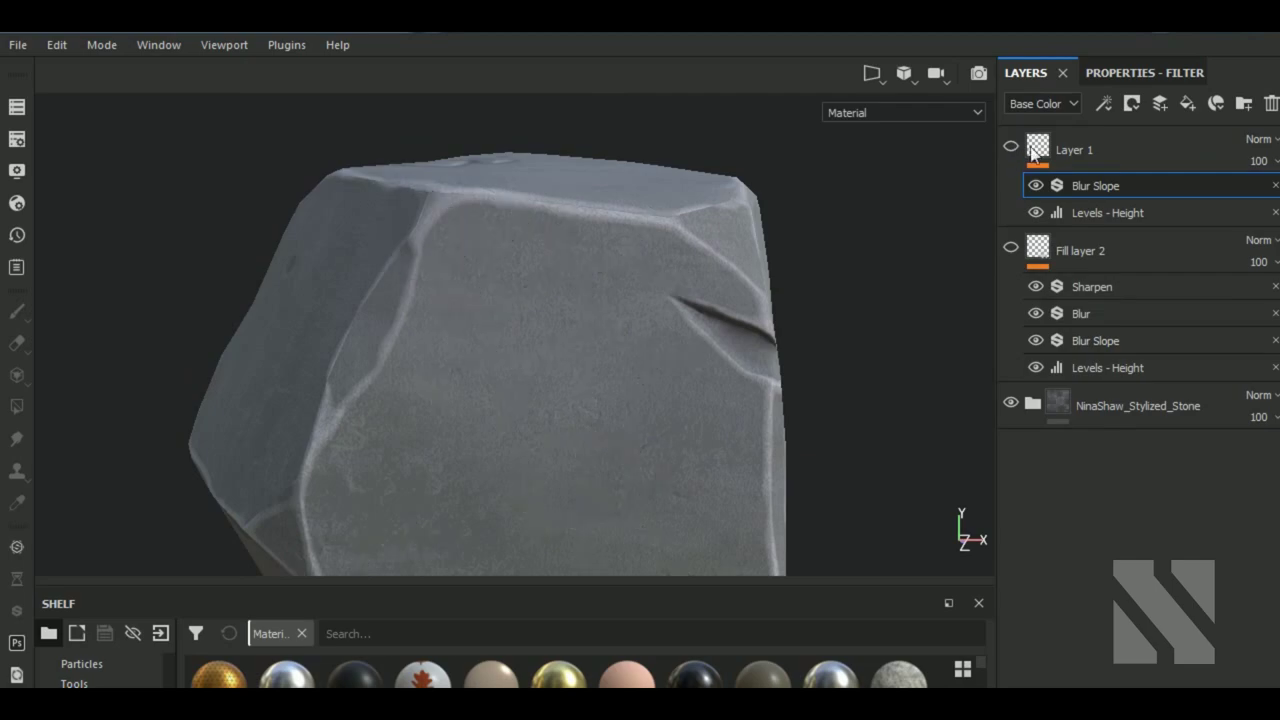
{"action": "left_click", "coordinate": [1124, 140]}
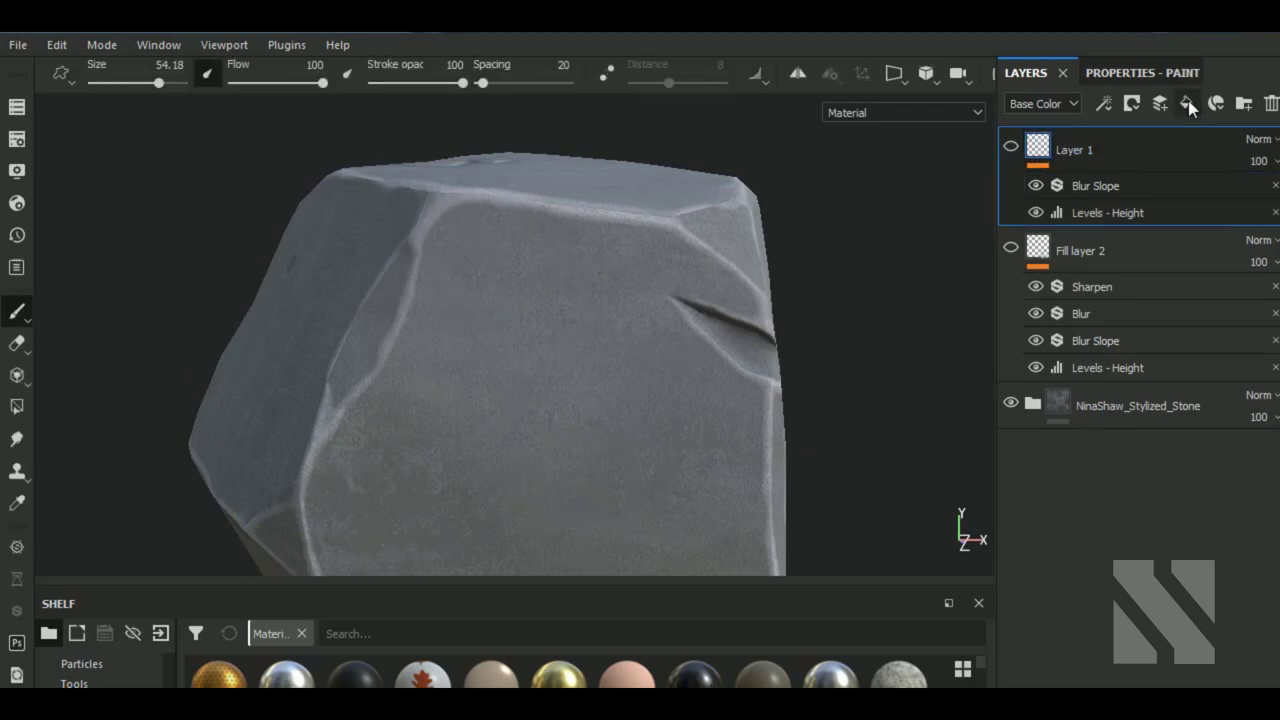
{"action": "left_click", "coordinate": [1187, 103]}
{"action": "left_click", "coordinate": [1142, 74]}
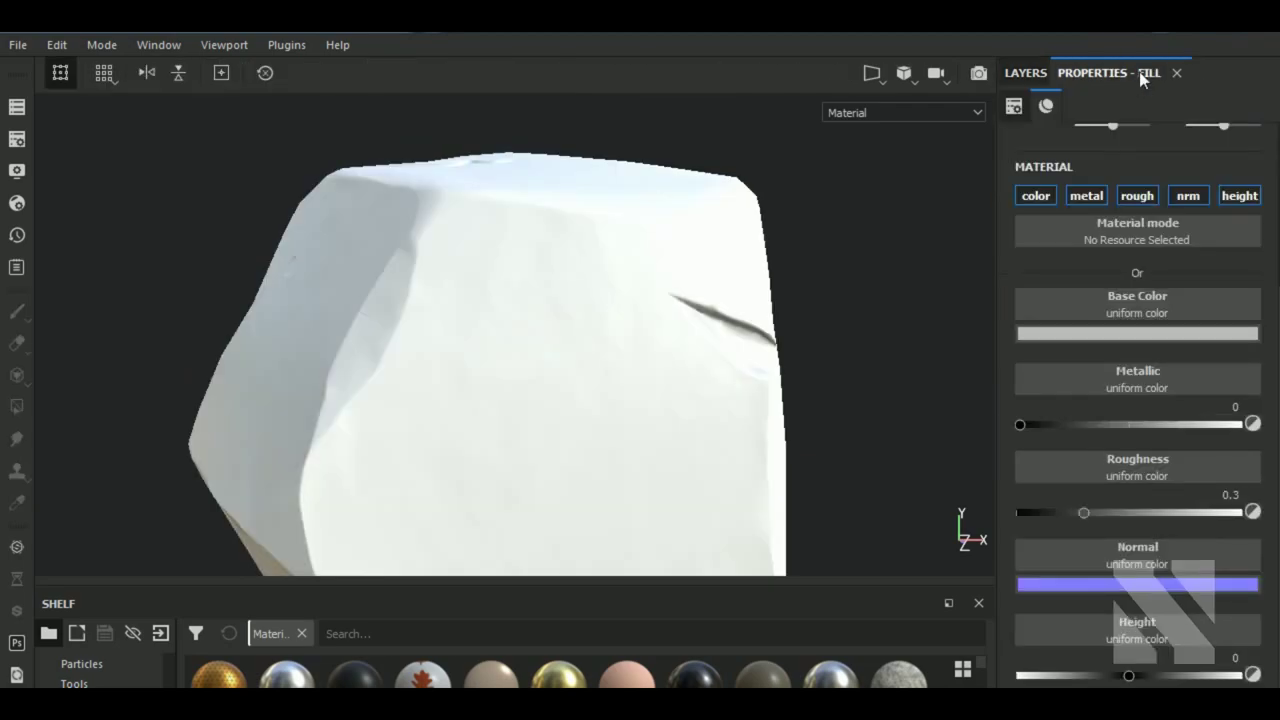
{"action": "left_click", "coordinate": [1240, 196]}
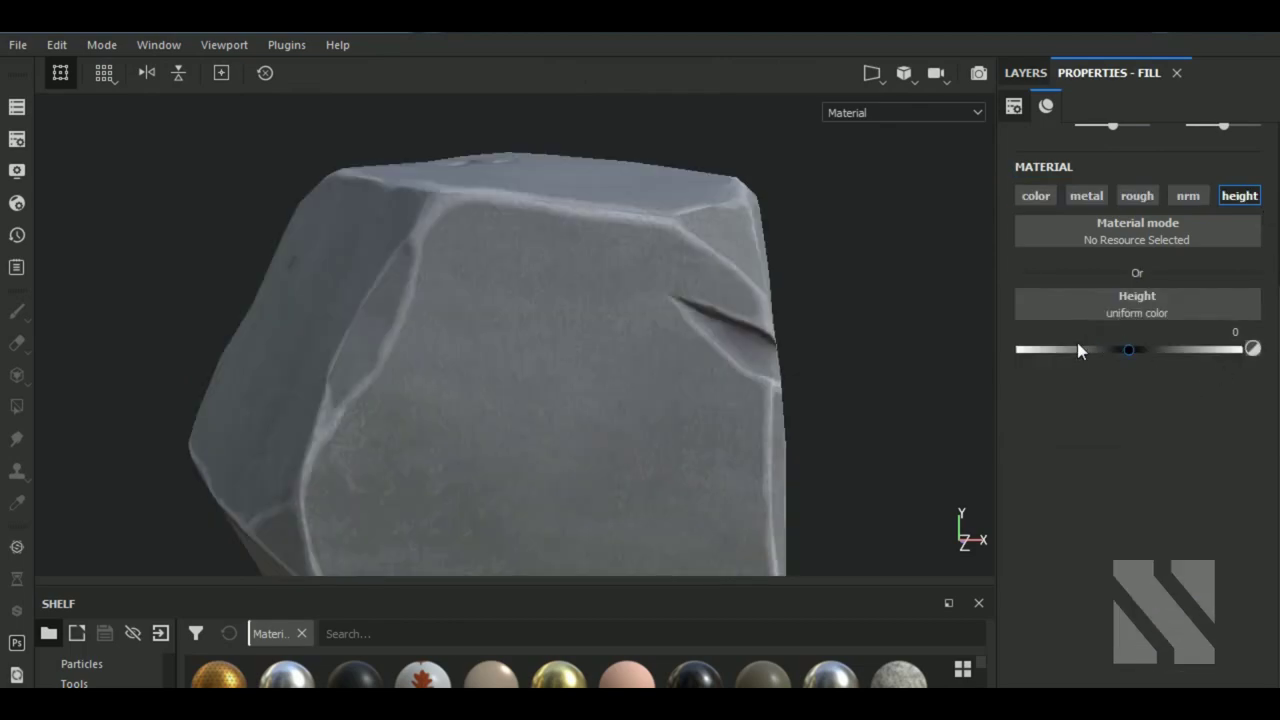
- Apply an inverted Cells 4 pattern to the height with Balance 0.53 and Contrast 0.3
{"action": "left_click", "coordinate": [1137, 312]}
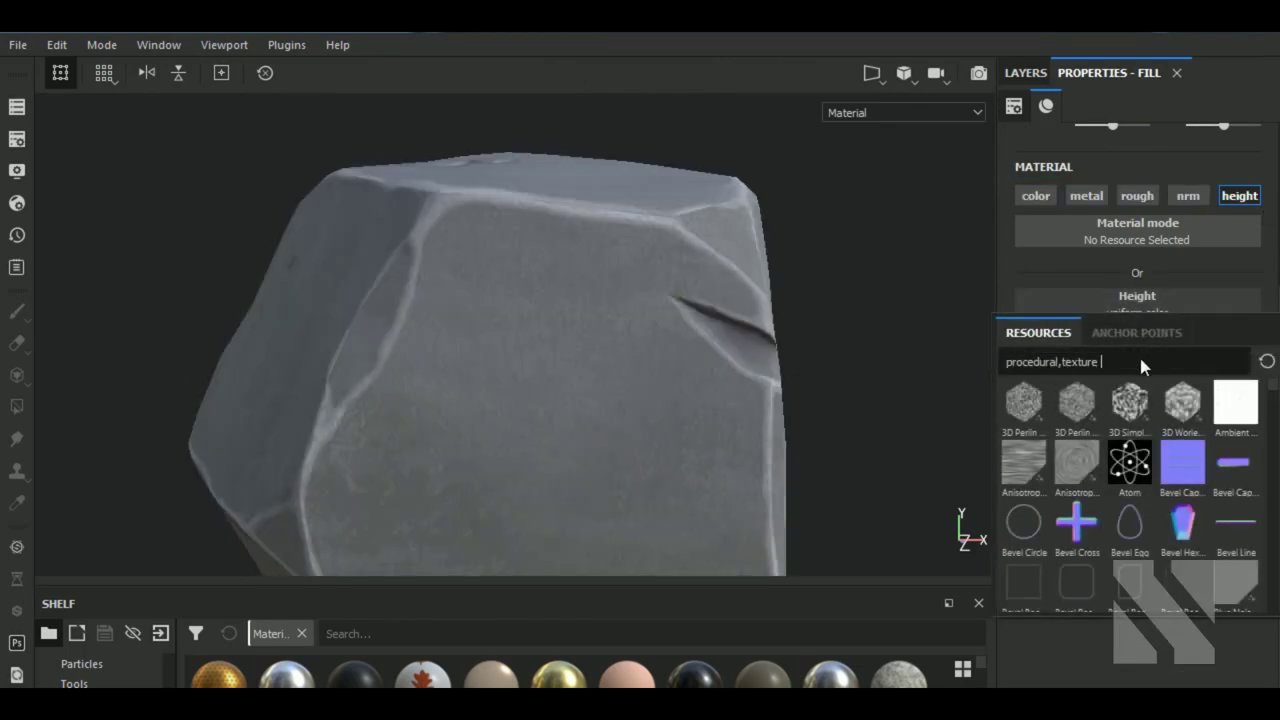
{"action": "type", "text": "cell"}
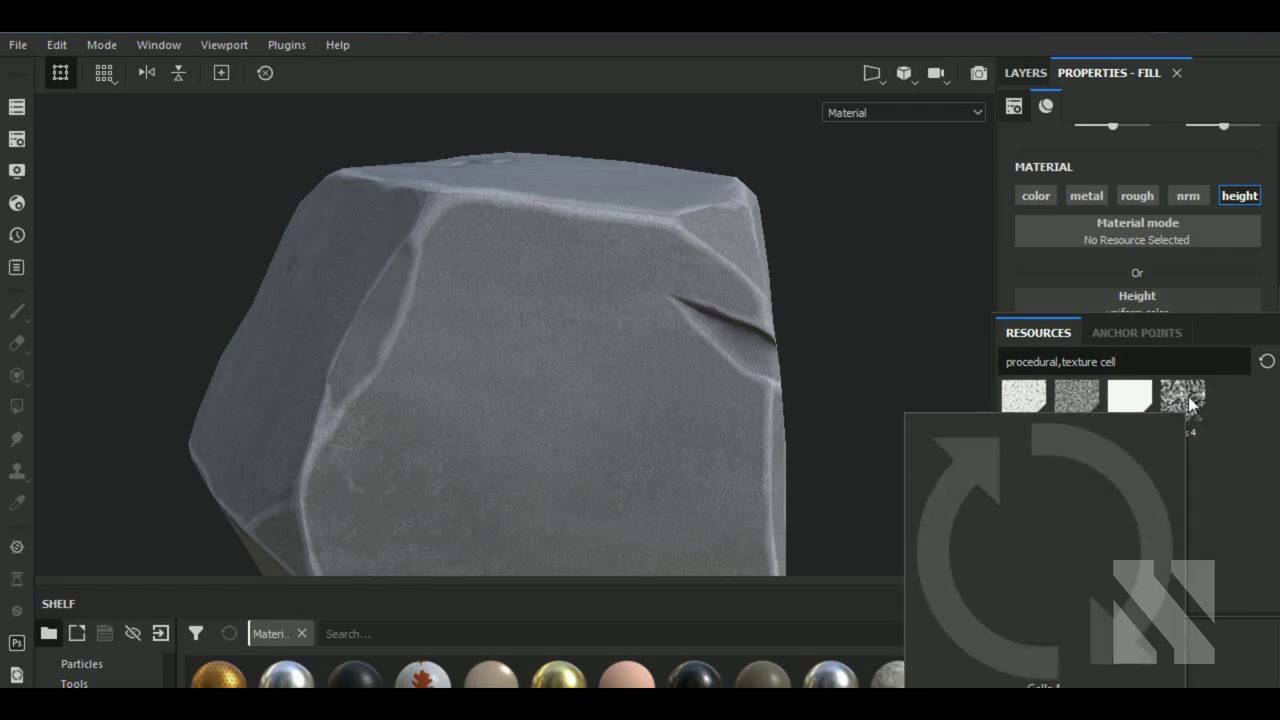
{"action": "left_click", "coordinate": [1188, 396]}
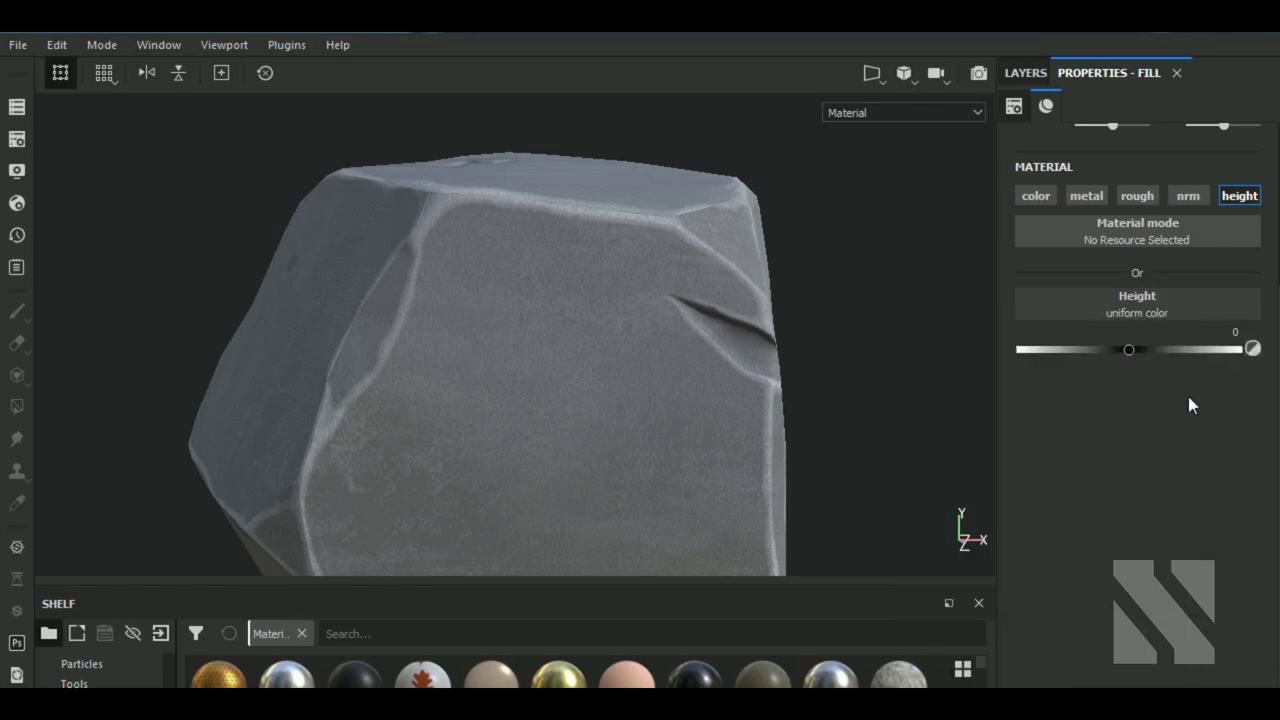
{"action": "left_click", "coordinate": [1184, 415]}
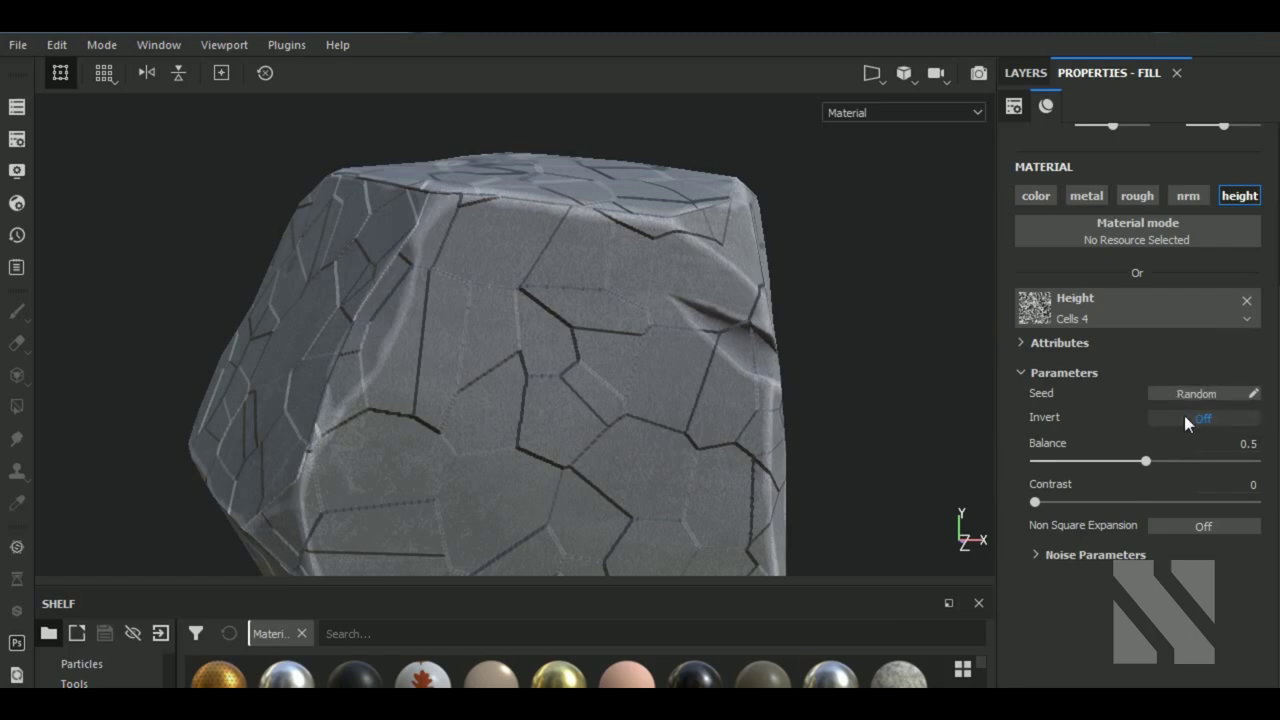
{"action": "left_click_drag", "start_coordinate": [1145, 461], "coordinate": [1084, 460]}
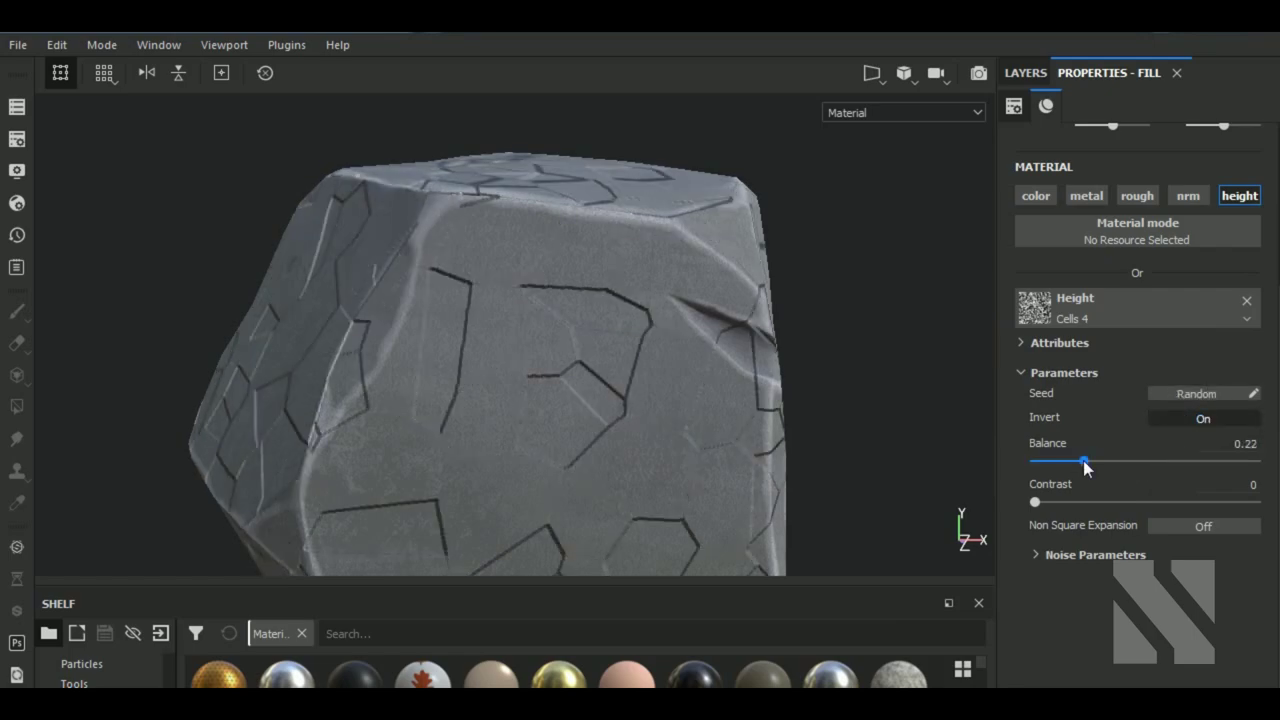
{"action": "left_click", "coordinate": [1151, 460]}
{"action": "left_click", "coordinate": [1100, 501]}
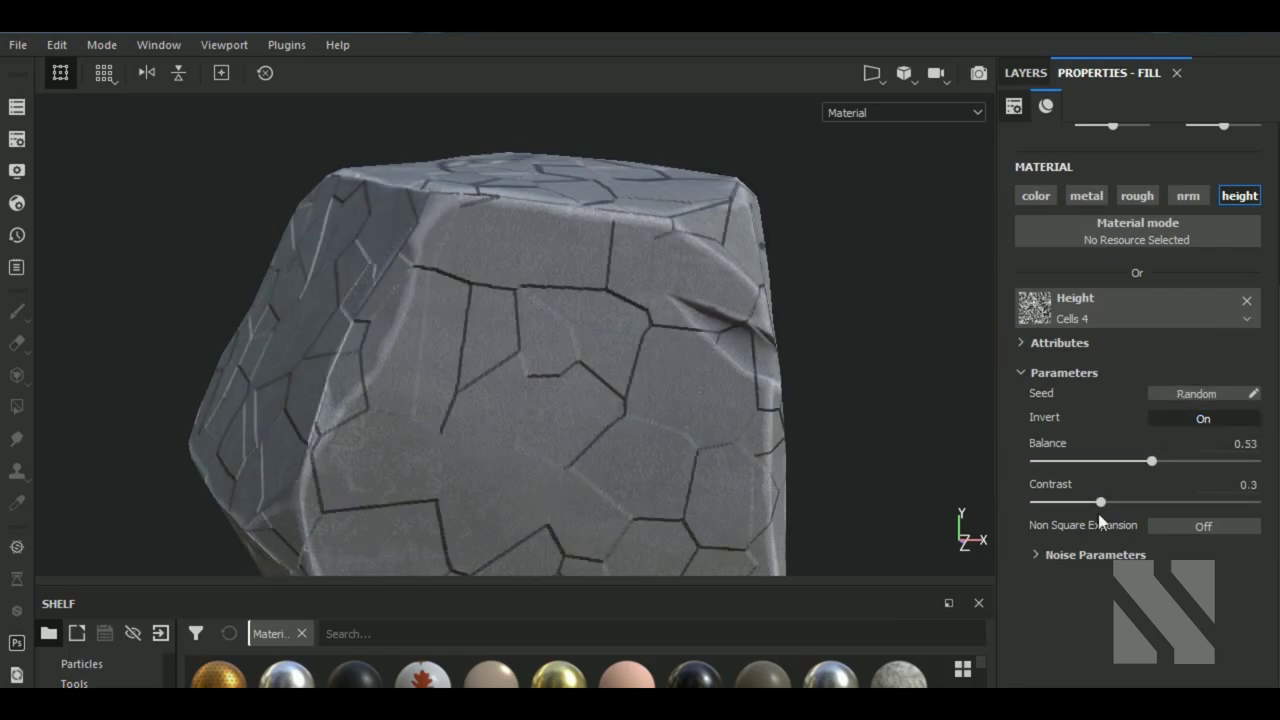
- Adjust the cell pattern's noise settings and turn its inversion off
{"action": "scroll", "coordinate": [1098, 513], "scroll_direction": "down", "scroll_amount": 1}
{"action": "left_click", "coordinate": [1038, 527]}
{"action": "scroll", "coordinate": [1134, 519], "scroll_direction": "down", "scroll_amount": 1}
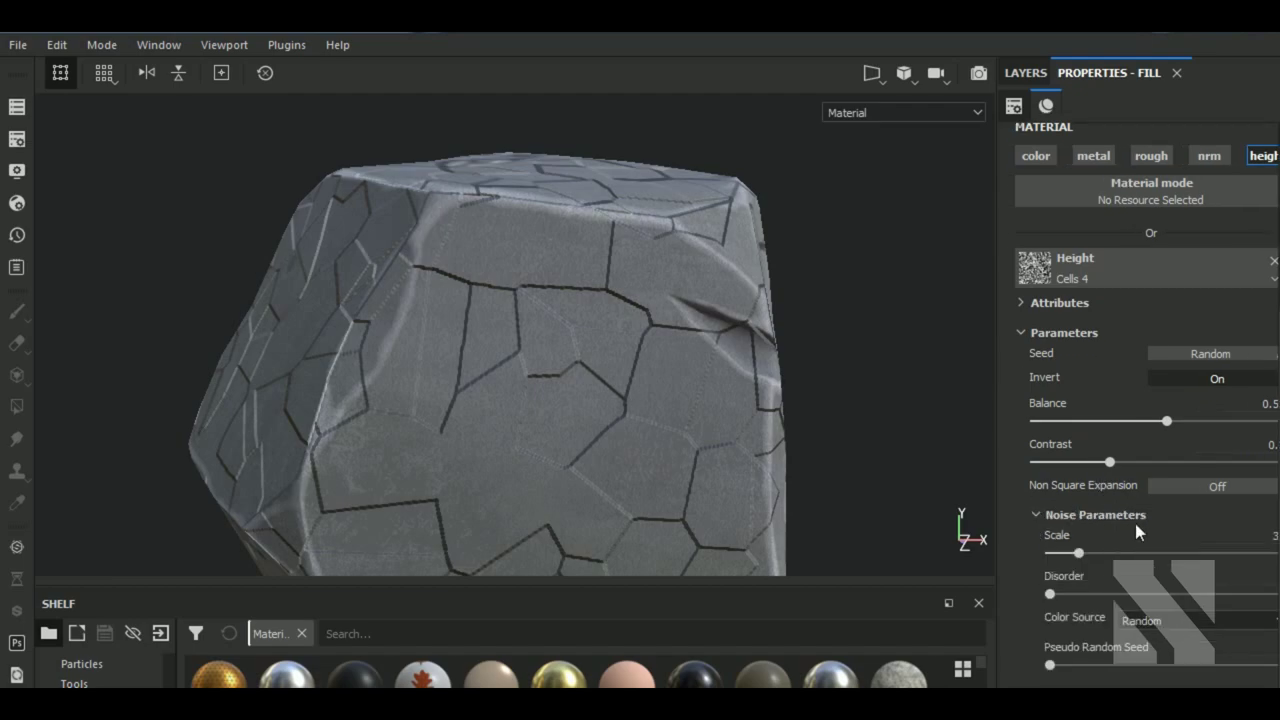
{"action": "left_click_drag", "start_coordinate": [1122, 553], "coordinate": [1068, 553]}
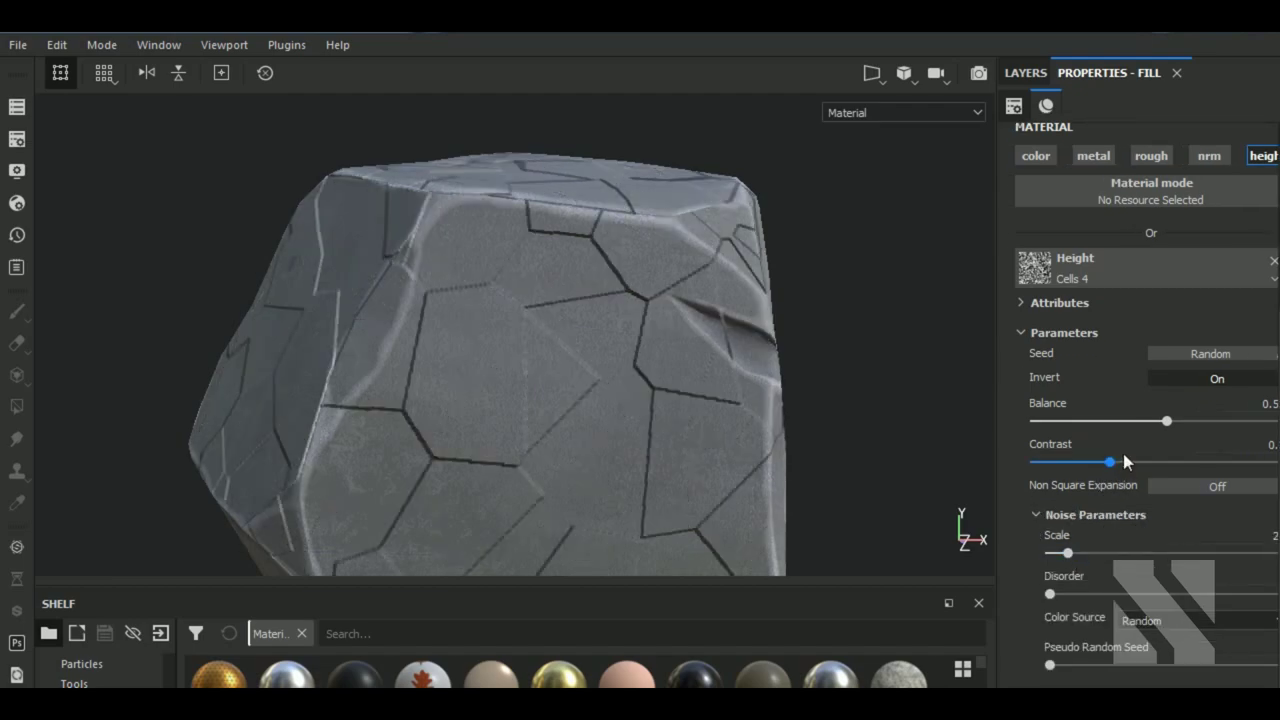
{"action": "left_click", "coordinate": [1217, 382]}
{"action": "scroll", "coordinate": [614, 480], "scroll_direction": "up", "scroll_amount": 2}
{"action": "scroll", "coordinate": [615, 470], "scroll_direction": "down", "scroll_amount": 2}
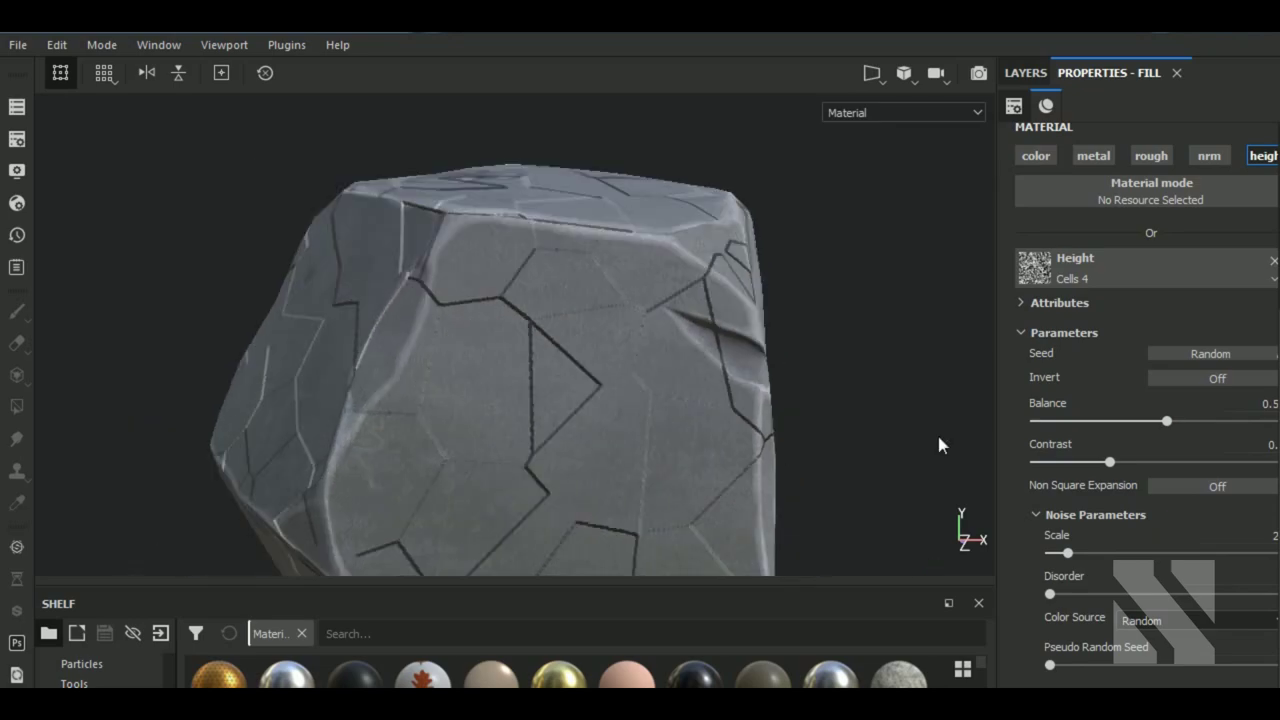
- Switch the height pattern to Cells 2 with Balance 0.36, Scale 12 and Edge Width 0.2
{"action": "left_click", "coordinate": [1106, 284]}
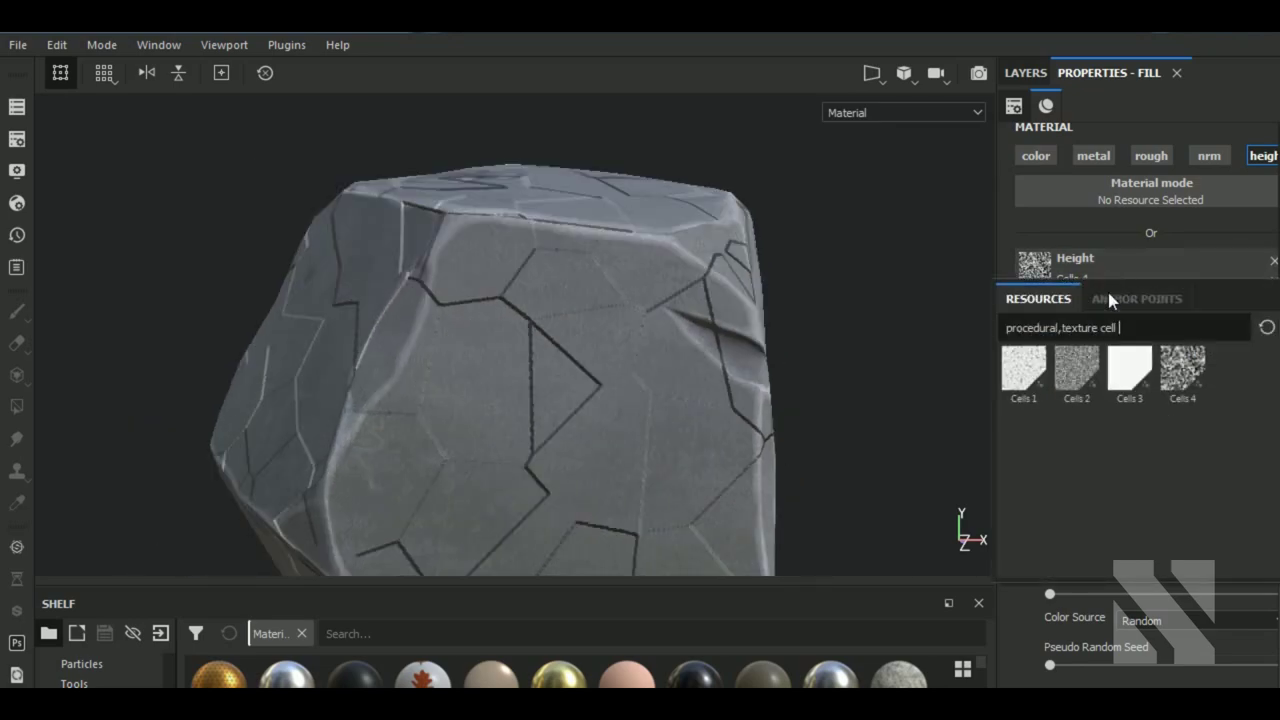
{"action": "left_click", "coordinate": [1078, 372]}
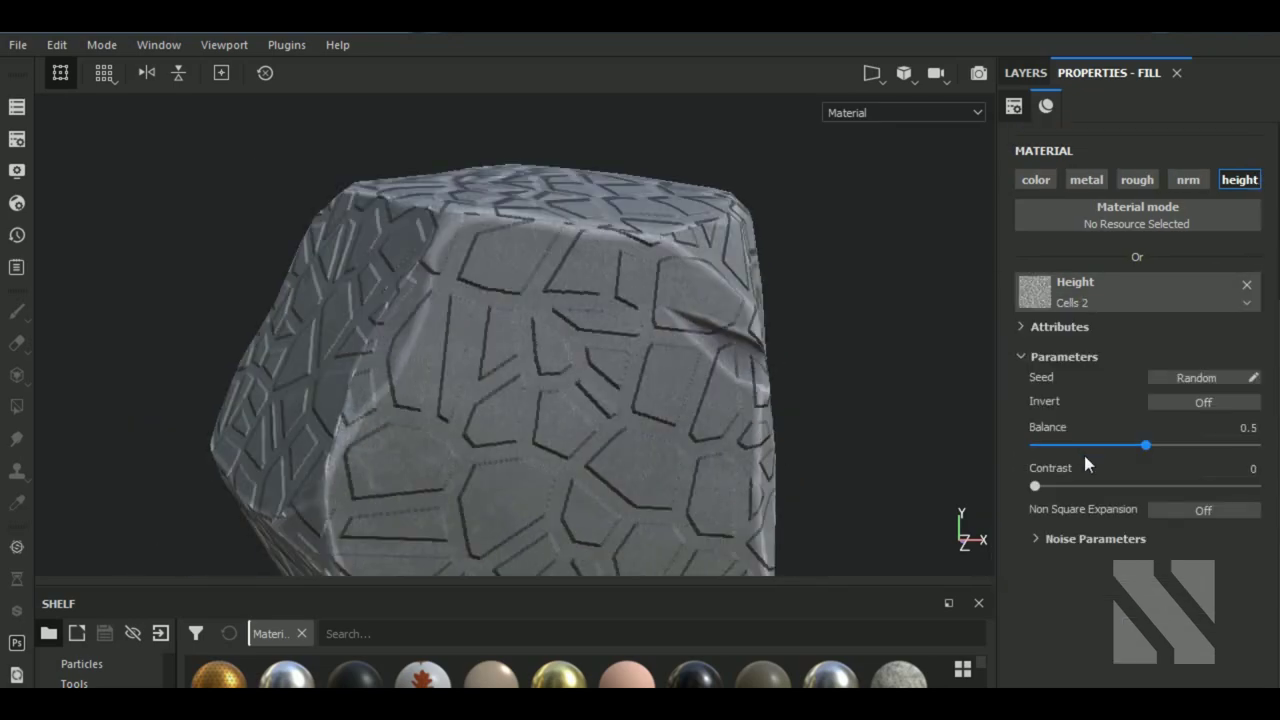
{"action": "left_click_drag", "start_coordinate": [1064, 446], "coordinate": [1114, 446]}
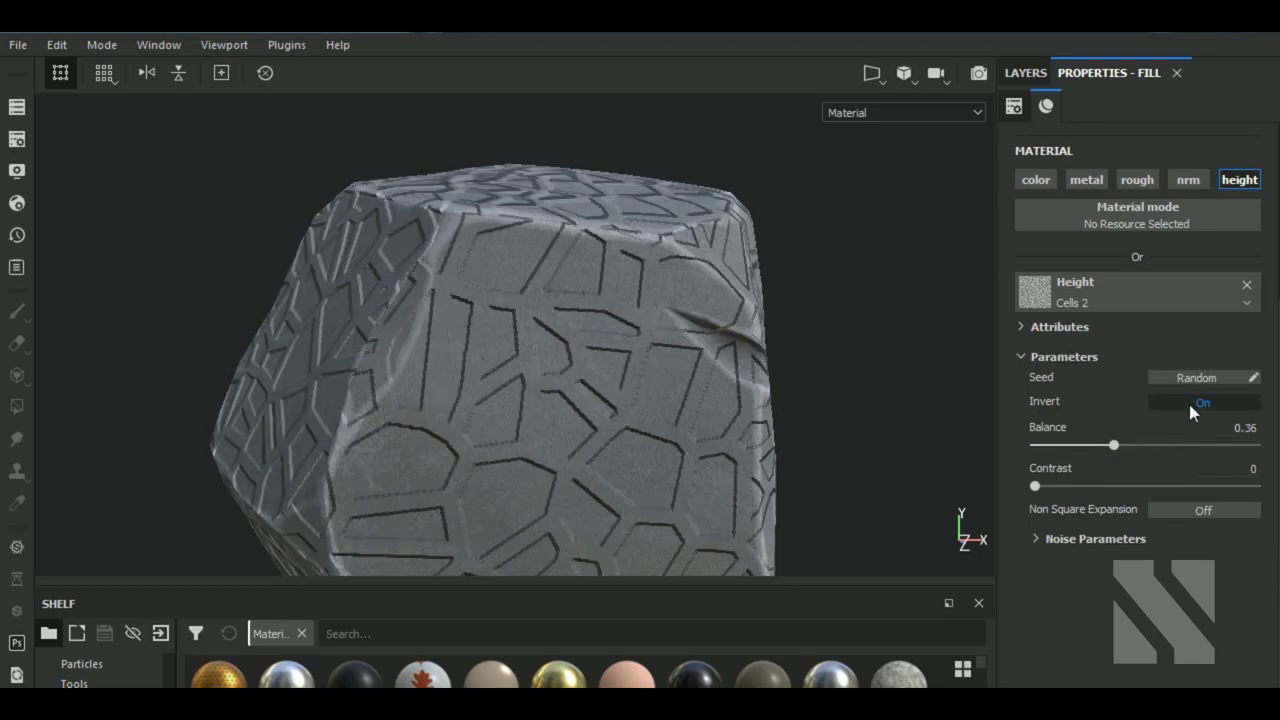
{"action": "left_click", "coordinate": [1033, 539]}
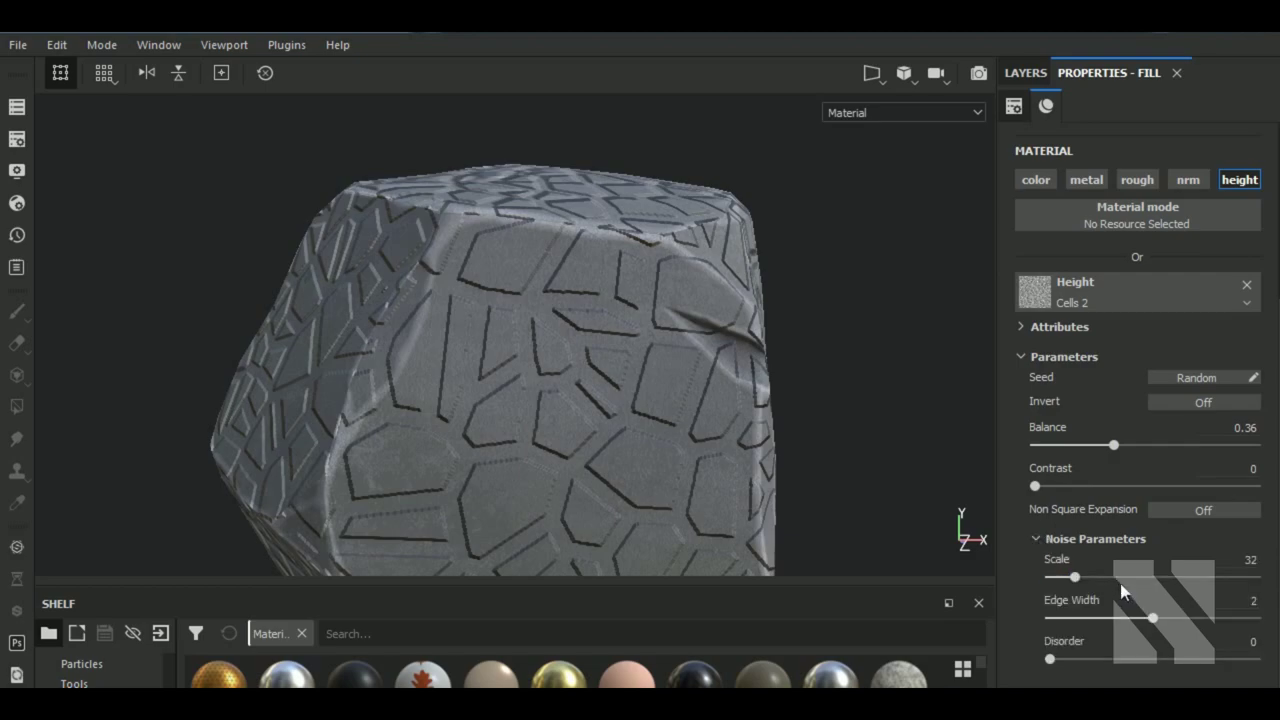
{"action": "left_click", "coordinate": [1055, 578]}
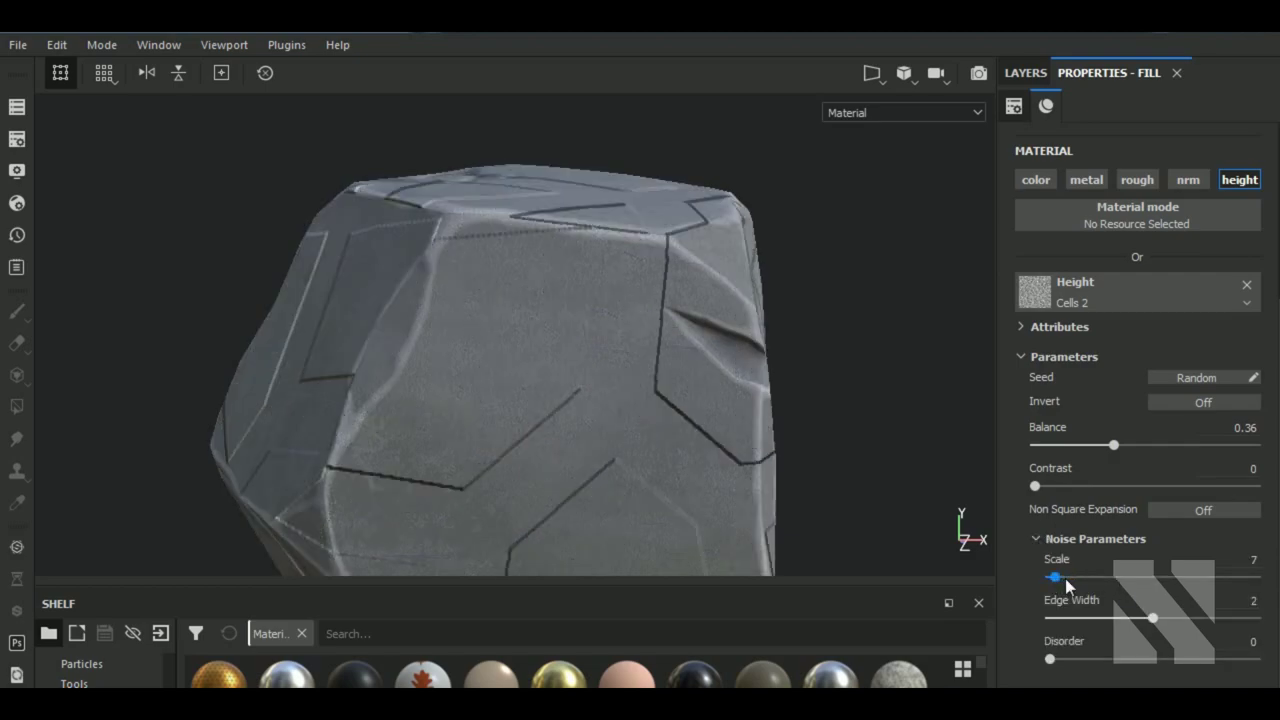
{"action": "left_click", "coordinate": [1059, 618]}
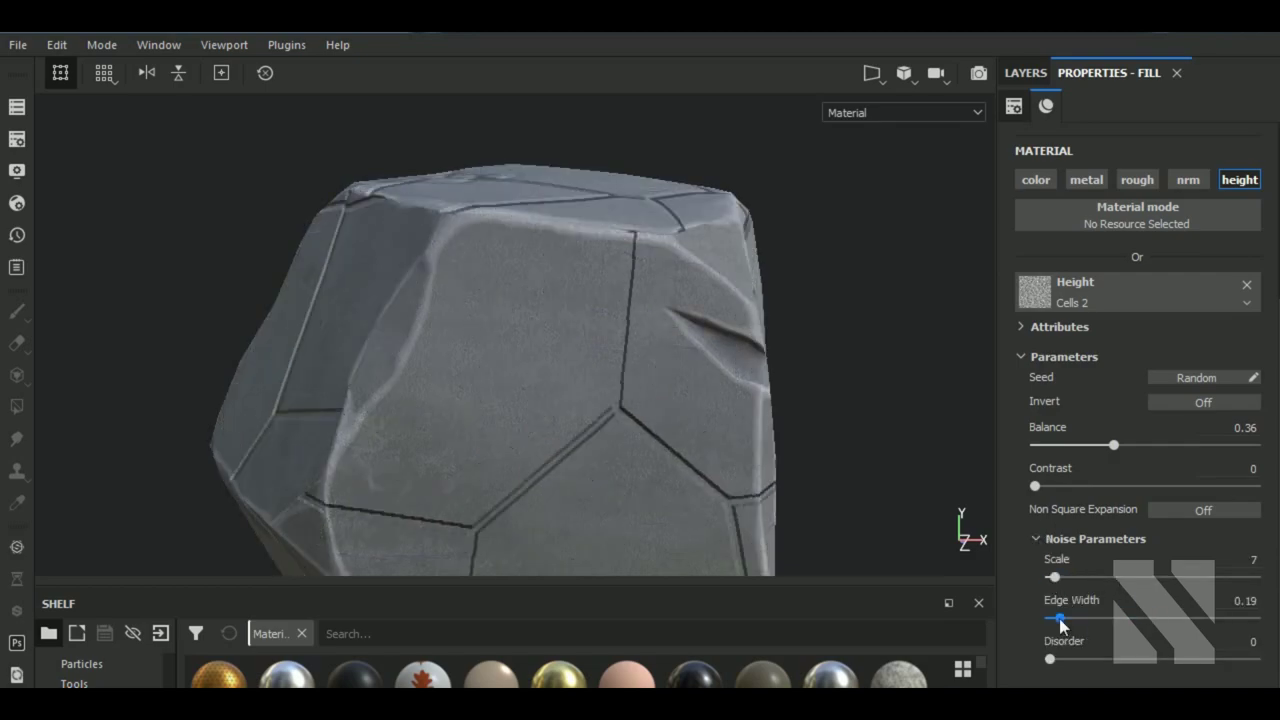
{"action": "scroll", "coordinate": [690, 355], "scroll_direction": "up", "scroll_amount": 3}
{"action": "scroll", "coordinate": [464, 352], "scroll_direction": "up", "scroll_amount": 3}
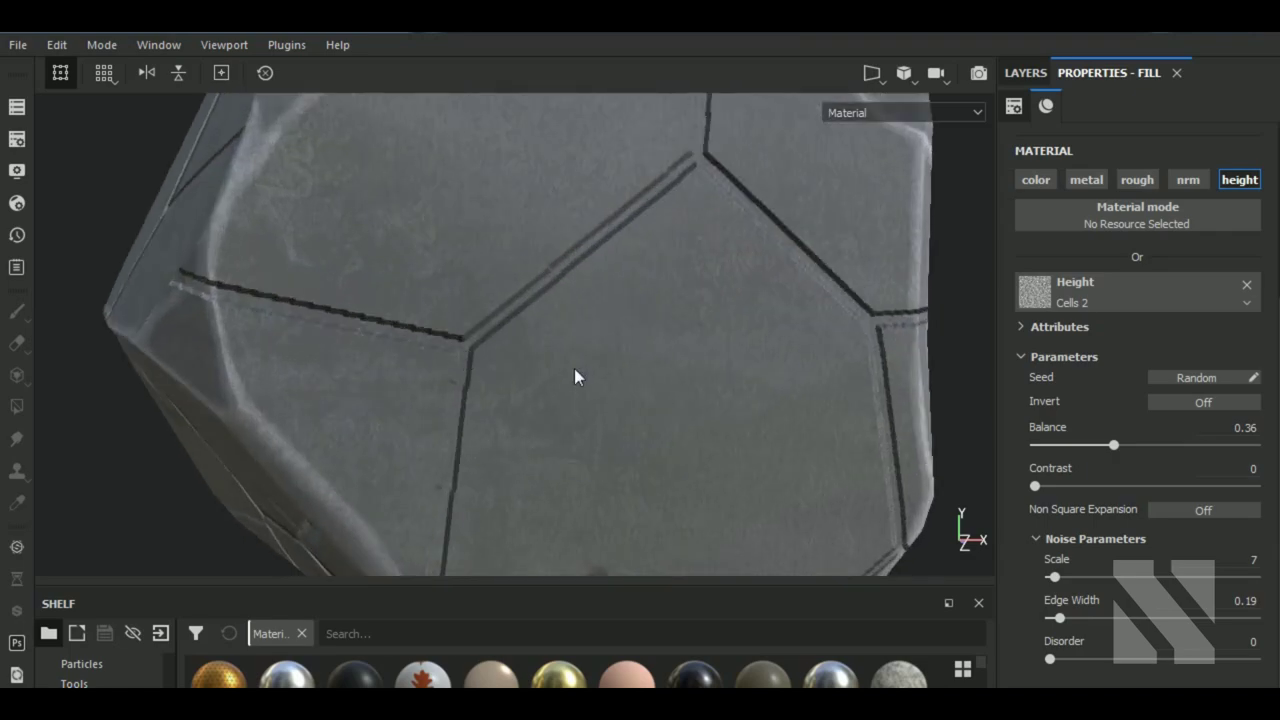
{"action": "left_click", "coordinate": [1069, 618]}
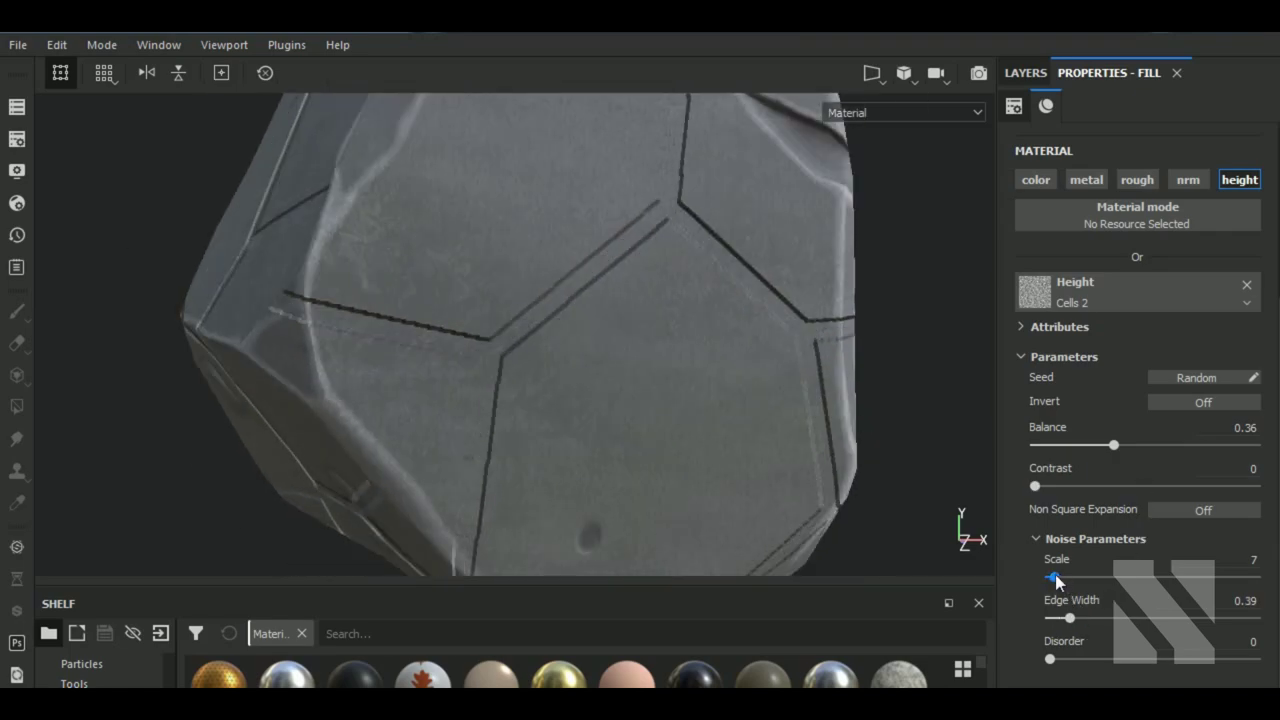
{"action": "left_click_drag", "start_coordinate": [1057, 579], "coordinate": [1060, 580]}
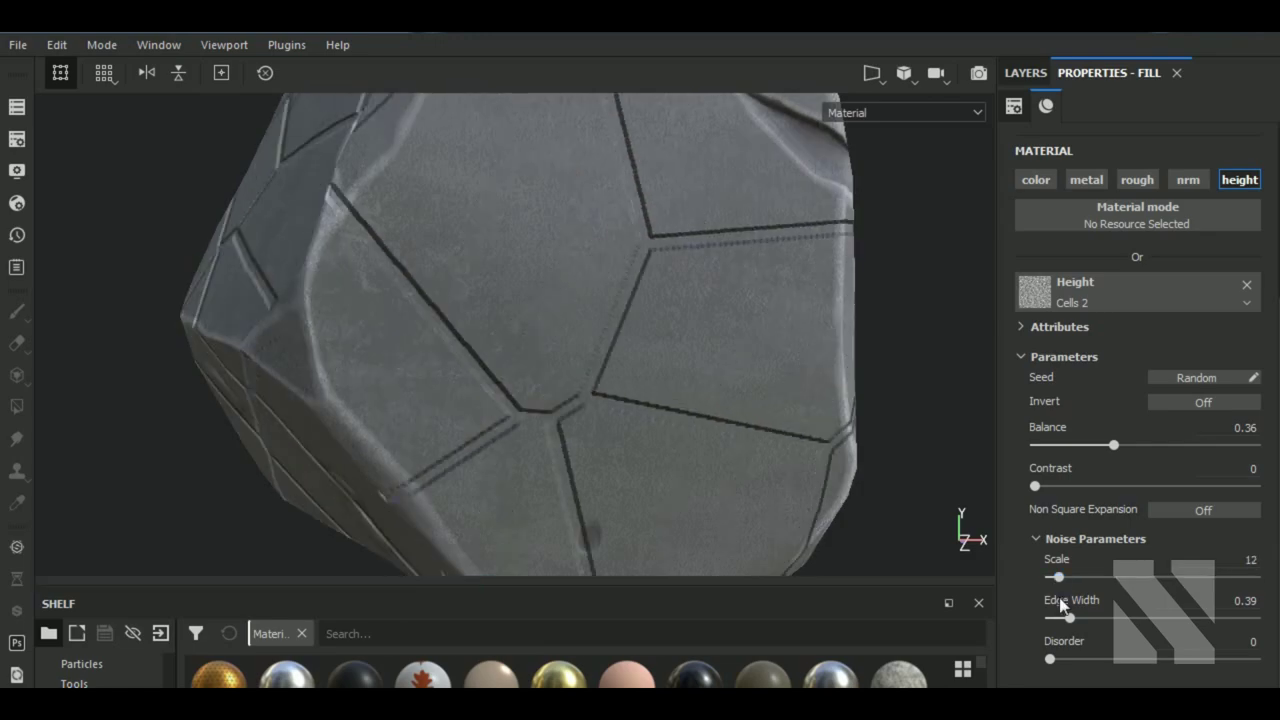
{"action": "left_click", "coordinate": [1059, 618]}
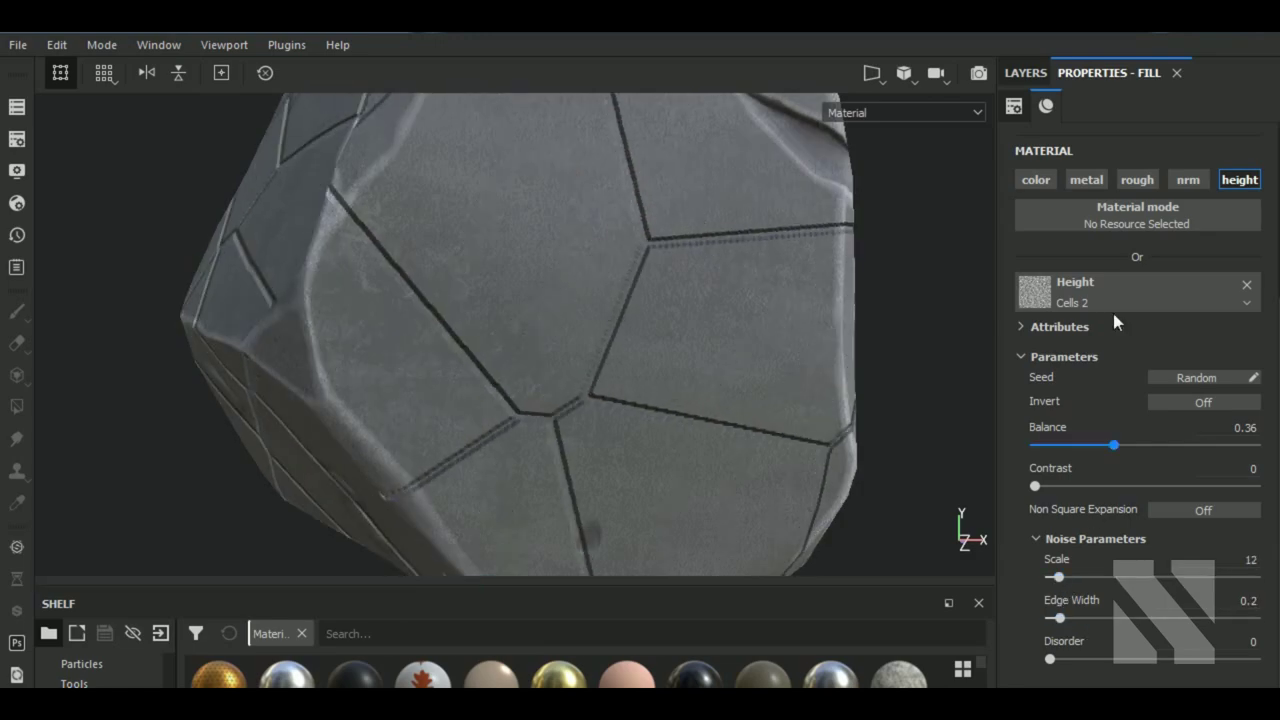
{"action": "left_click", "coordinate": [1030, 76]}
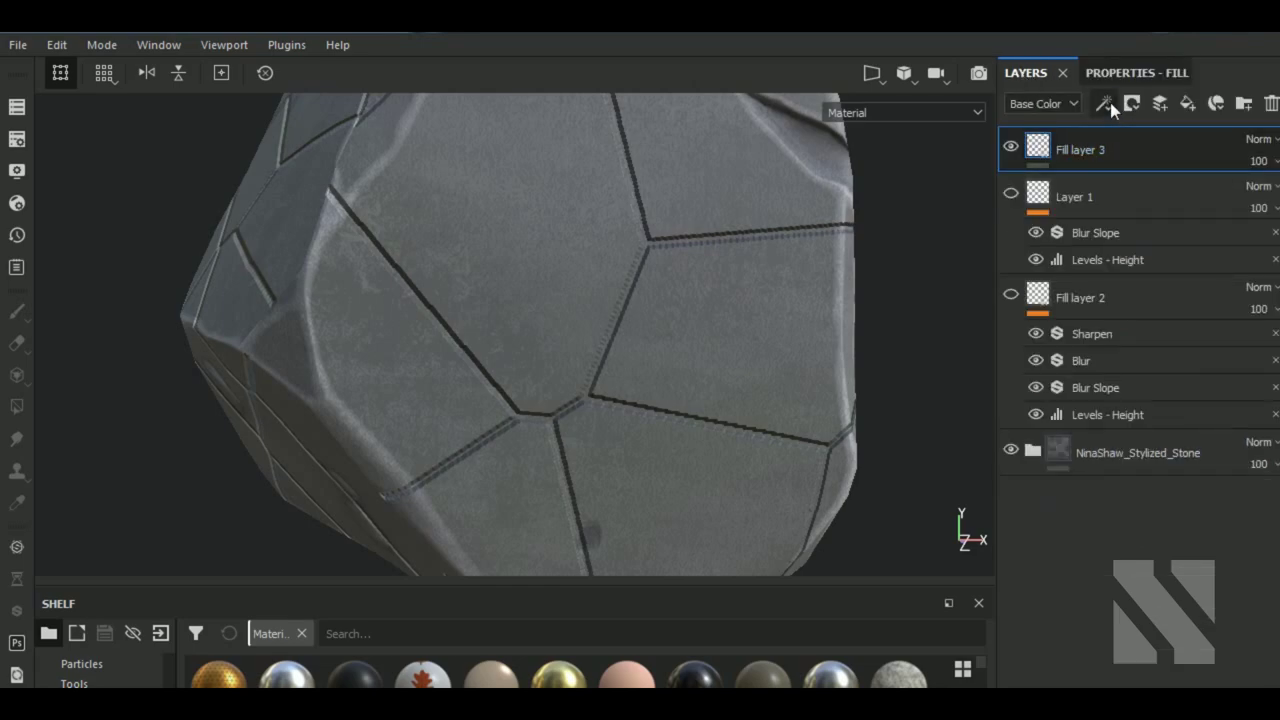
{"action": "left_click", "coordinate": [1106, 104]}
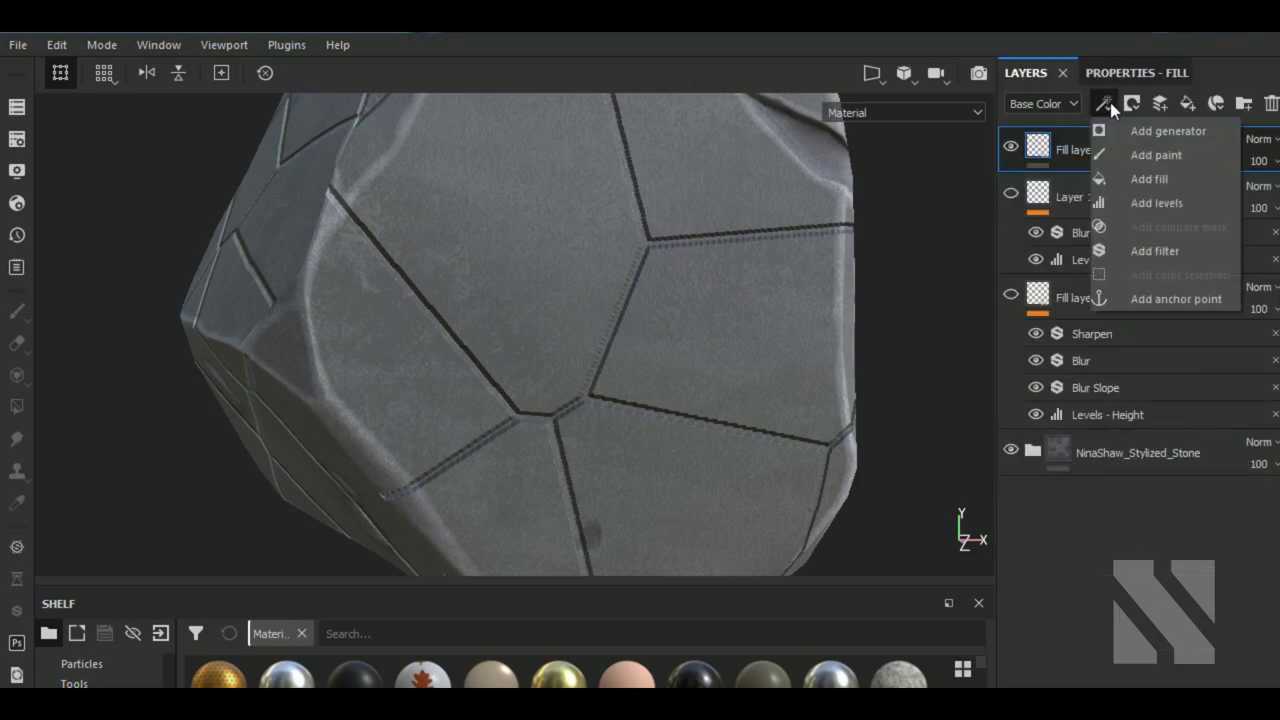
{"action": "left_click", "coordinate": [1156, 203]}
{"action": "left_click", "coordinate": [1148, 135]}
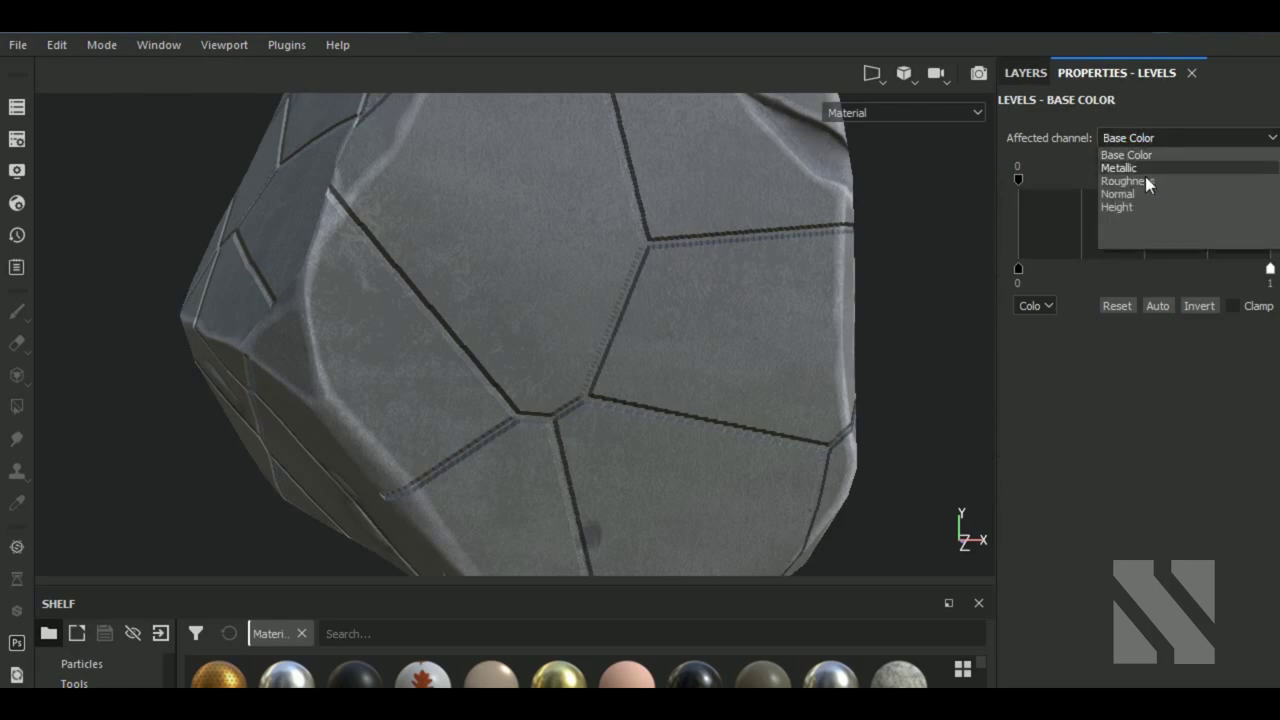
{"action": "left_click", "coordinate": [1140, 206]}
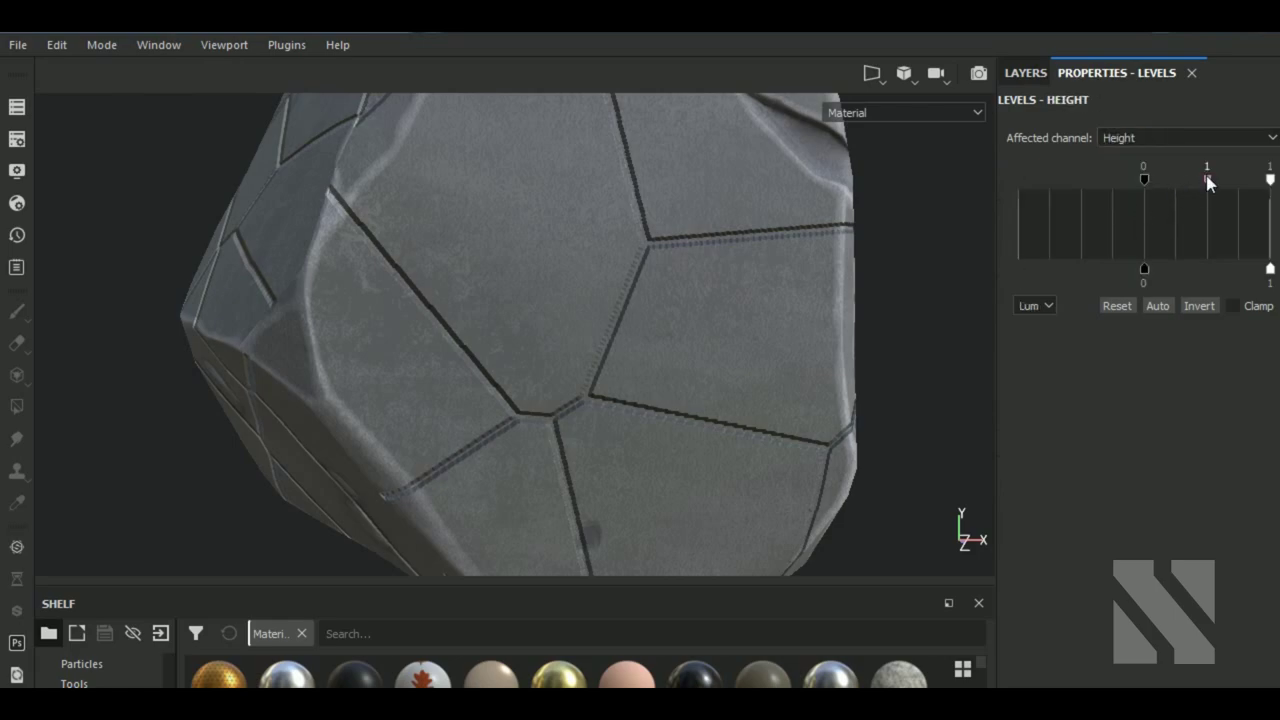
{"action": "left_click_drag", "start_coordinate": [1163, 180], "coordinate": [1256, 180]}
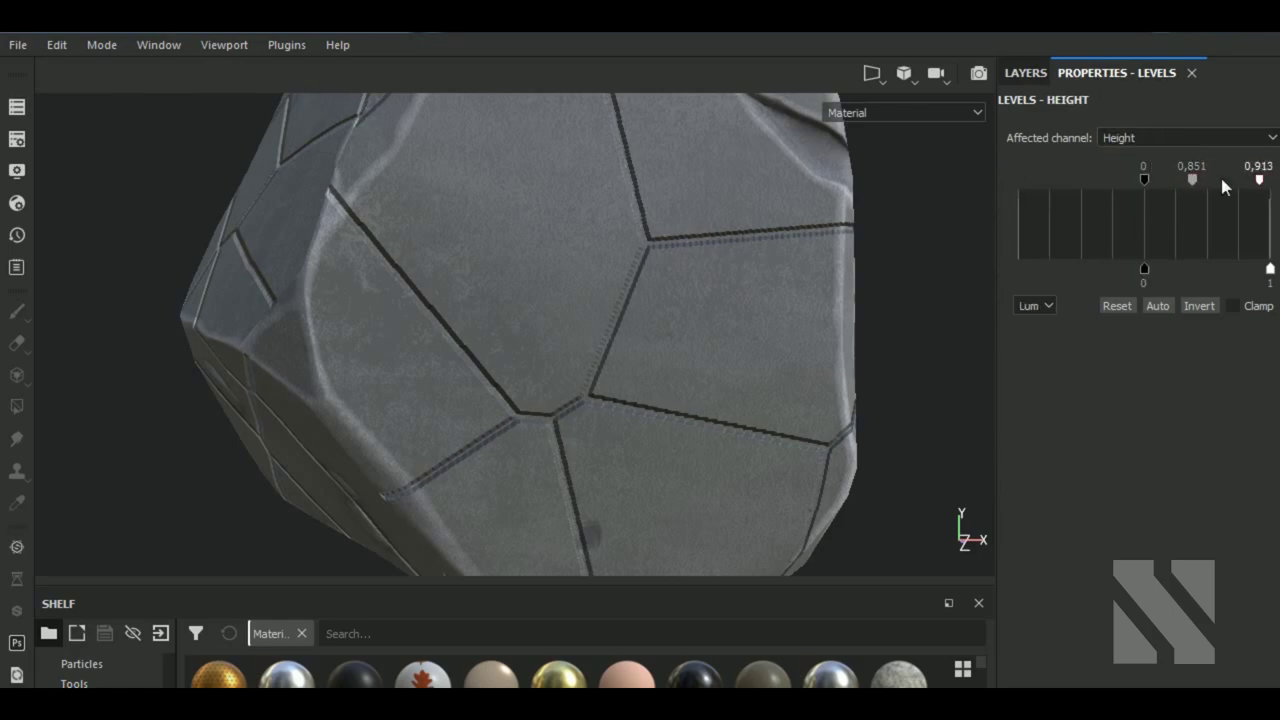
{"action": "left_click", "coordinate": [1025, 72]}
{"action": "left_click", "coordinate": [1132, 145]}
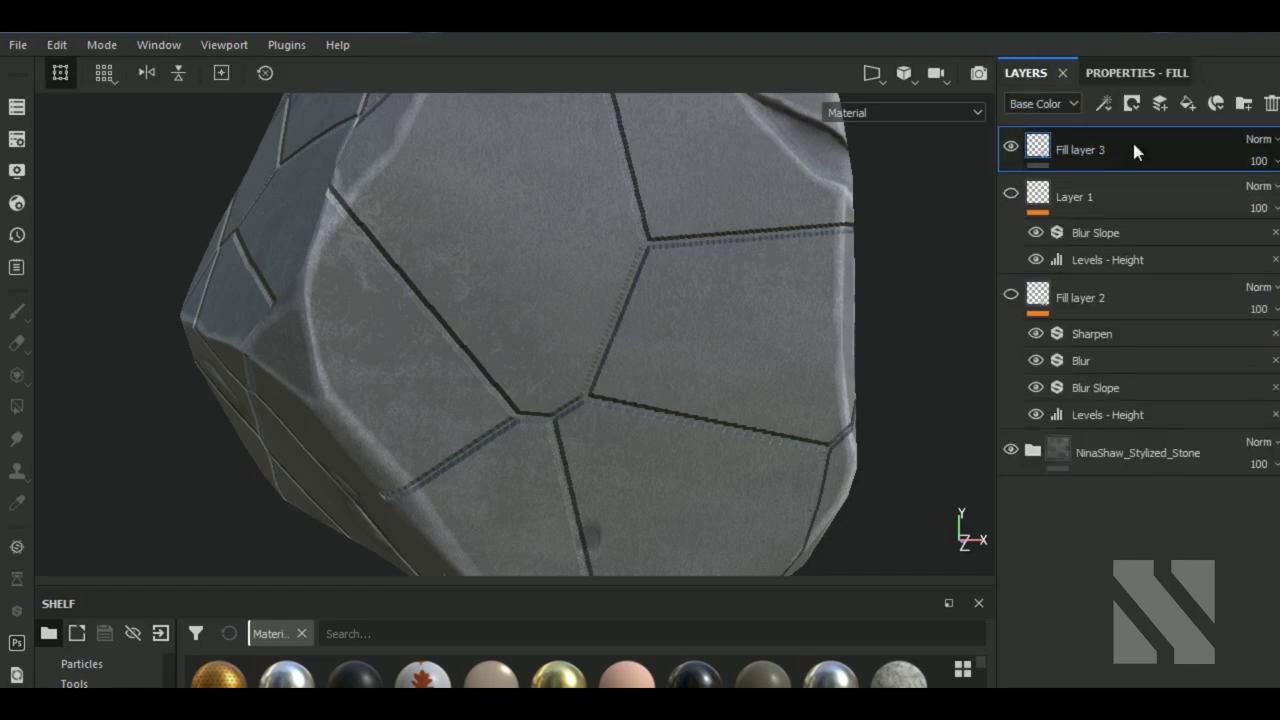
{"action": "left_click", "coordinate": [1106, 104]}
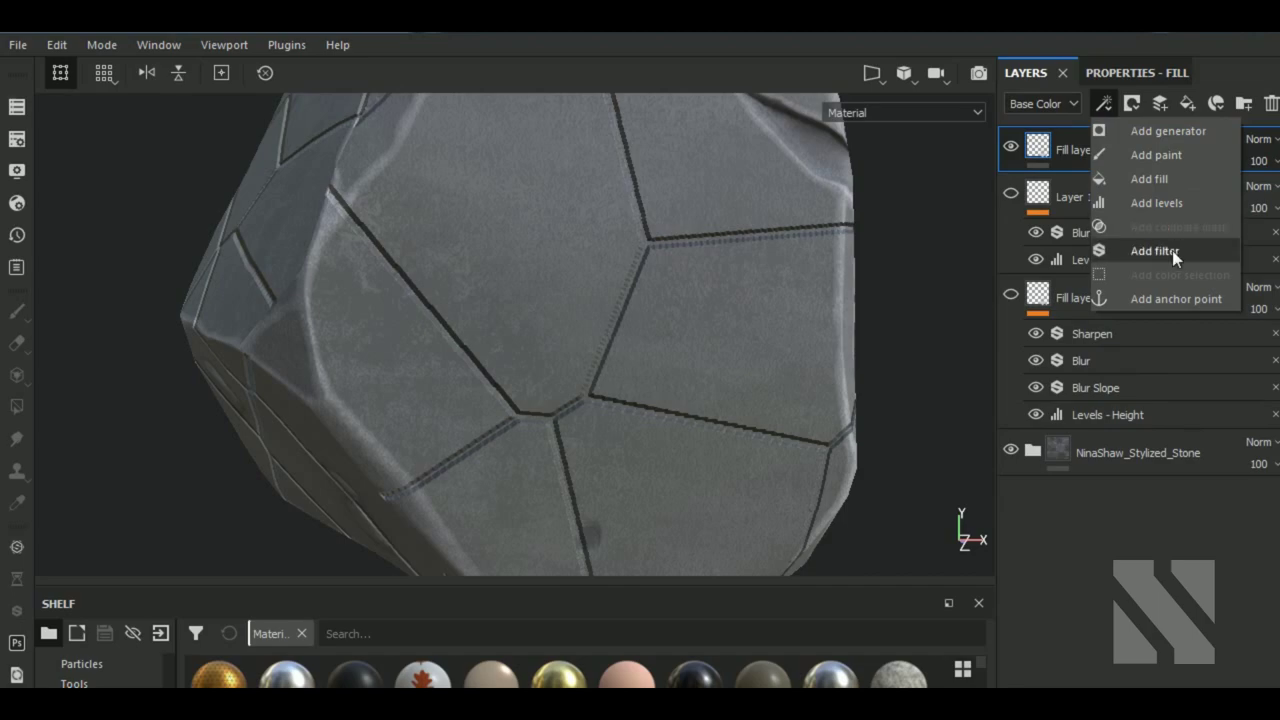
- Add a Bevel filter to Fill layer 3 with Distance about -0.004
{"action": "left_click", "coordinate": [1170, 250]}
{"action": "left_click", "coordinate": [1128, 78]}
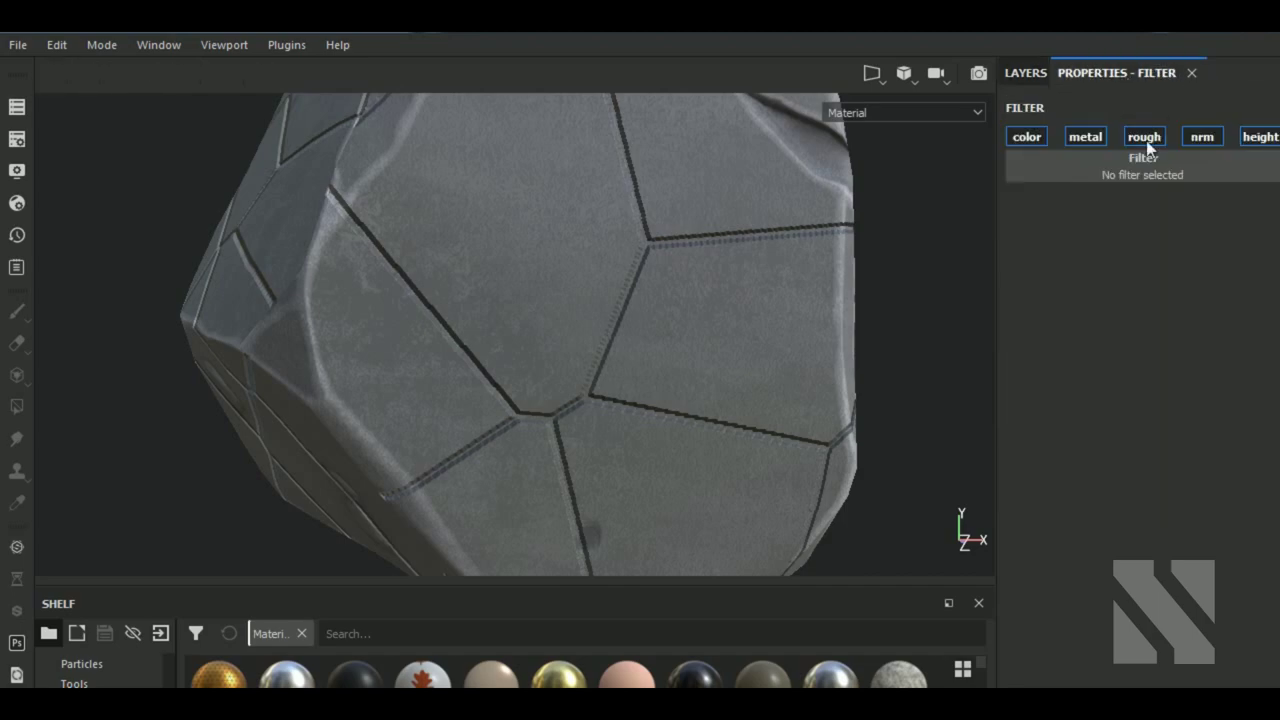
{"action": "left_click", "coordinate": [1146, 168]}
{"action": "left_click", "coordinate": [1134, 235]}
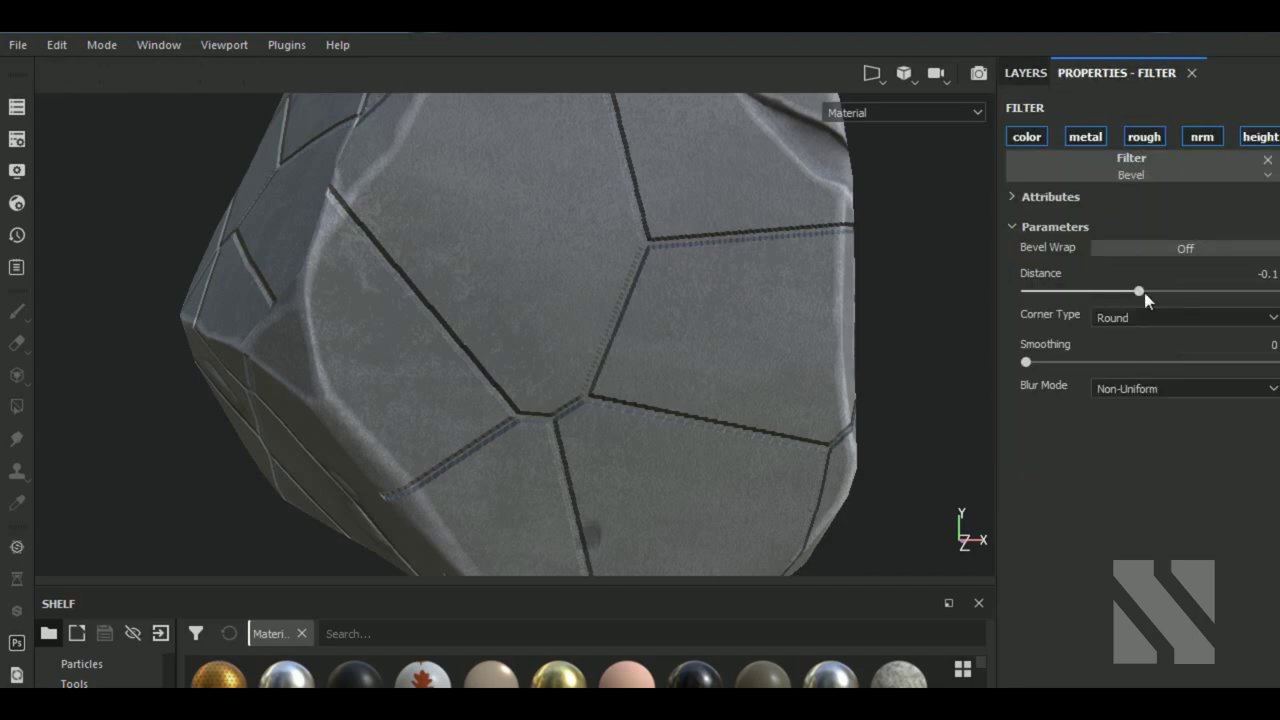
{"action": "mouse_move", "coordinate": [1144, 292]}
{"action": "left_mouse_down"}
{"action": "mouse_move", "coordinate": [1127, 290]}
{"action": "mouse_move", "coordinate": [1155, 292]}
{"action": "left_mouse_up"}
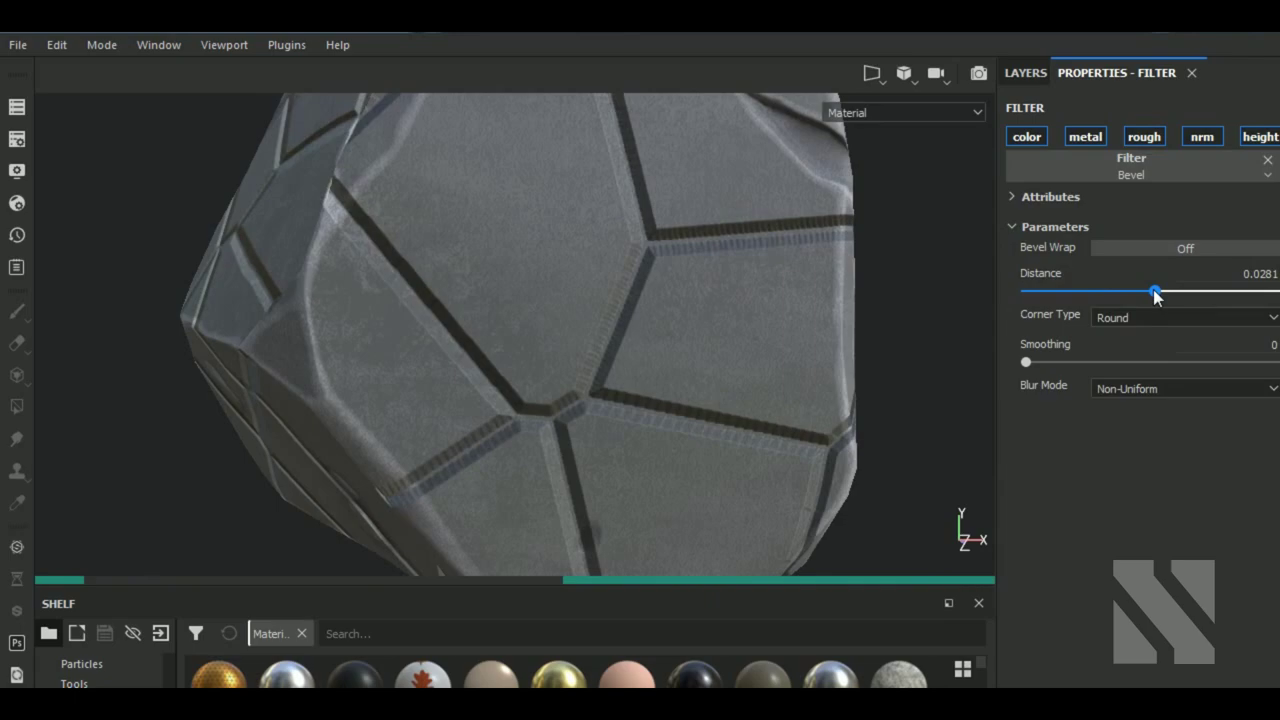
{"action": "left_click_drag", "start_coordinate": [1155, 292], "coordinate": [1151, 292]}
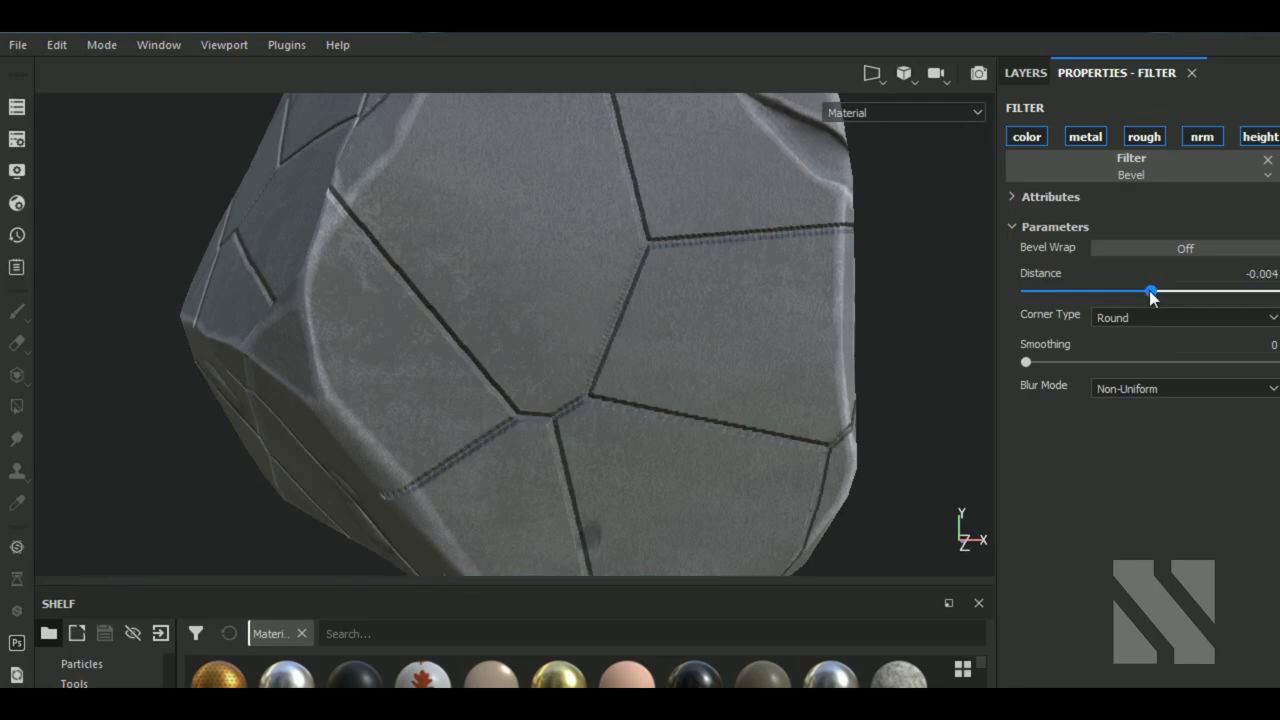
{"action": "left_click", "coordinate": [1026, 73]}
- Add another filter to Fill layer 3 and set it to Blur Slope
{"action": "left_click", "coordinate": [1103, 105]}
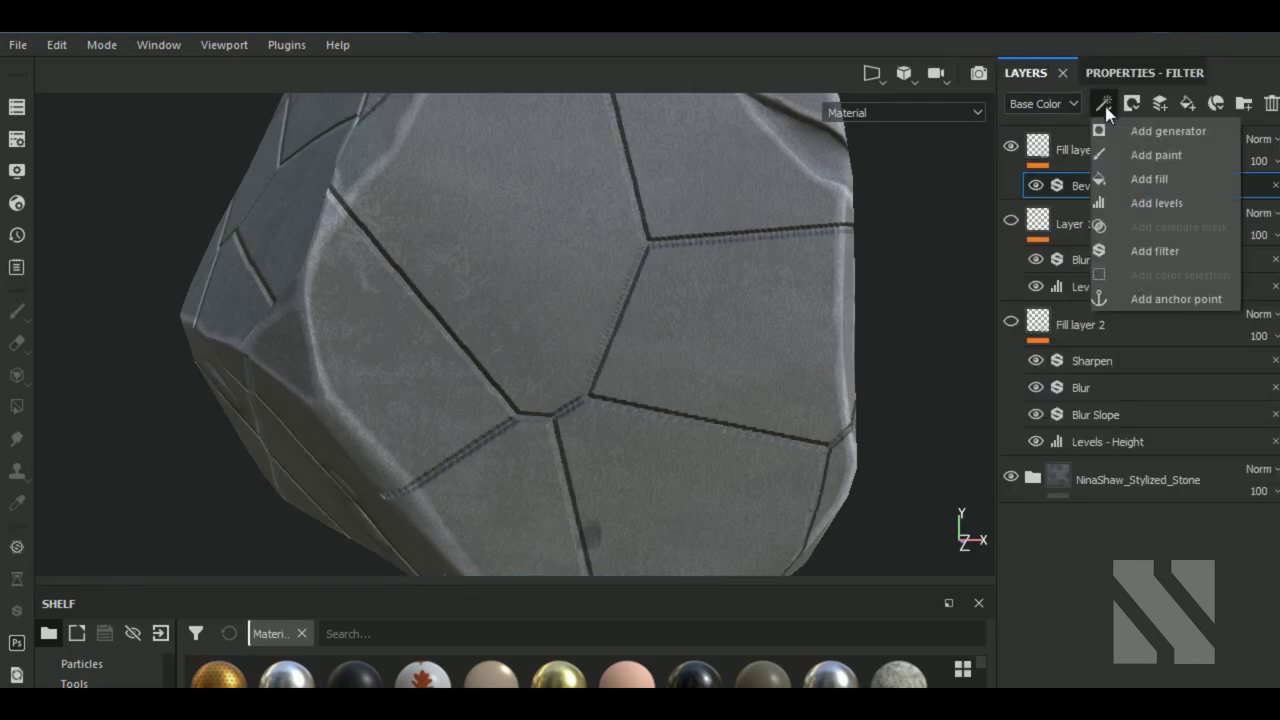
{"action": "left_click", "coordinate": [1155, 251]}
{"action": "left_click", "coordinate": [1134, 78]}
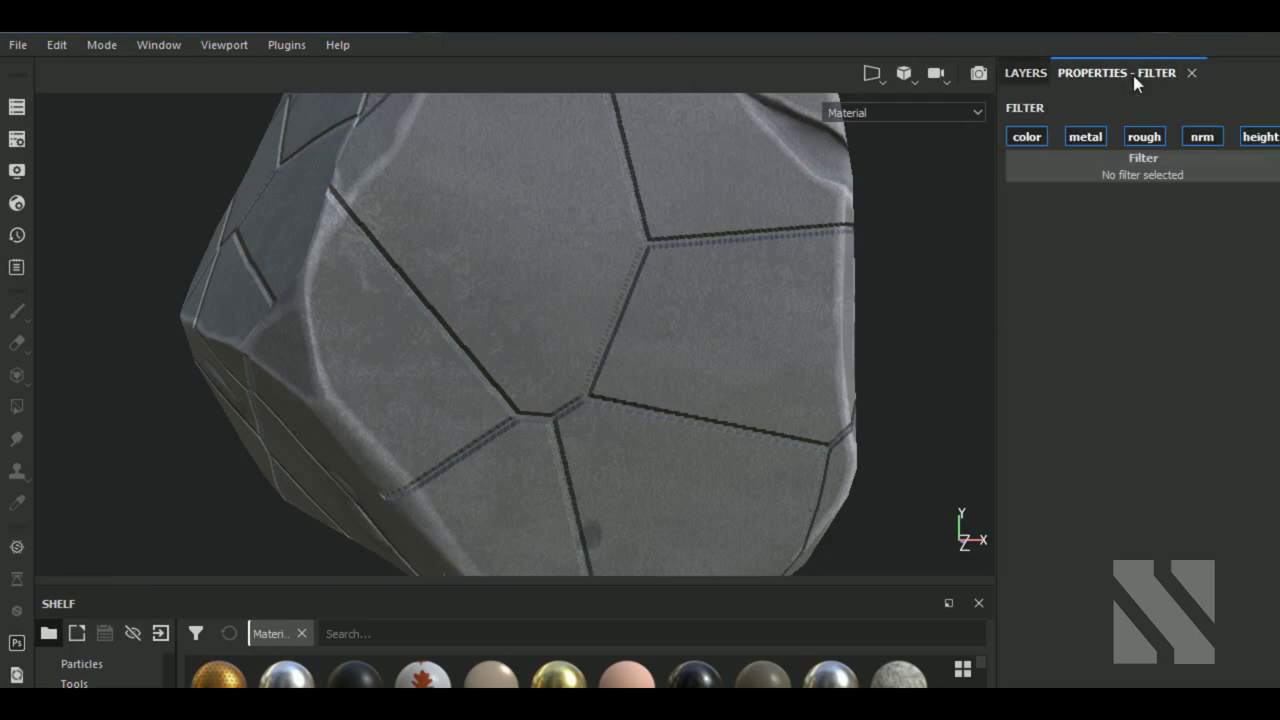
{"action": "left_click", "coordinate": [1176, 172]}
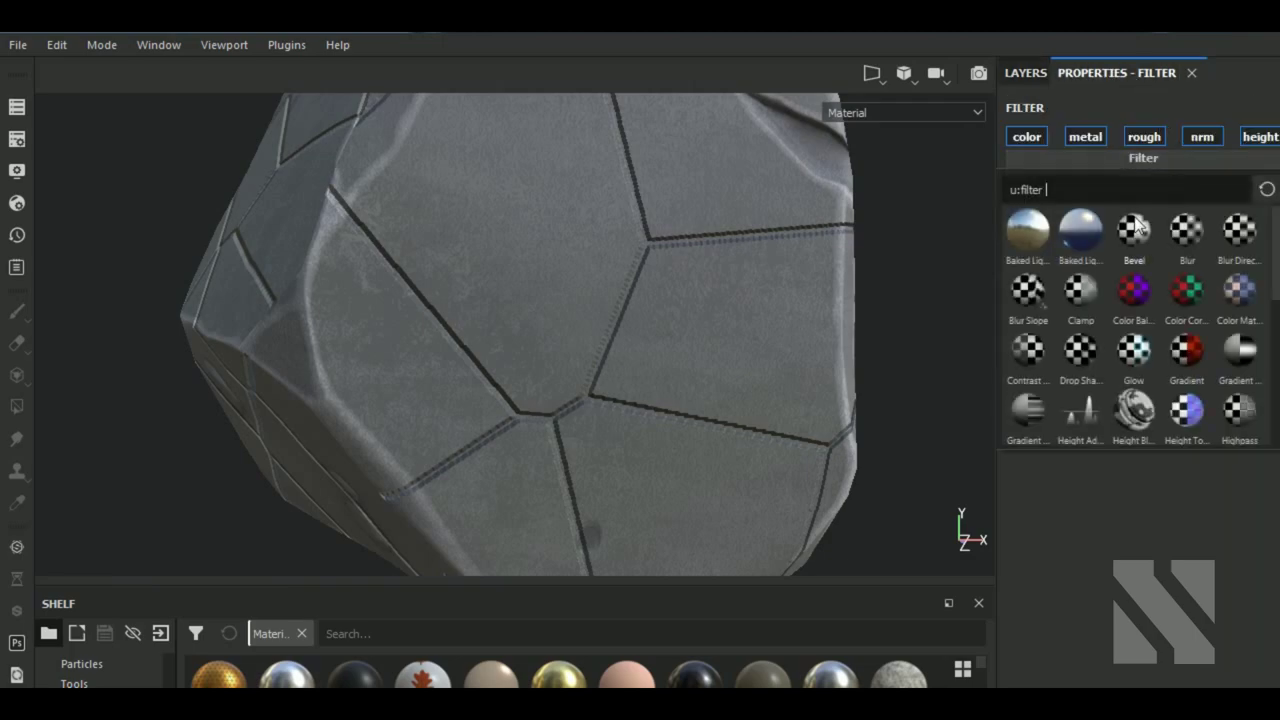
{"action": "left_click", "coordinate": [1036, 288]}
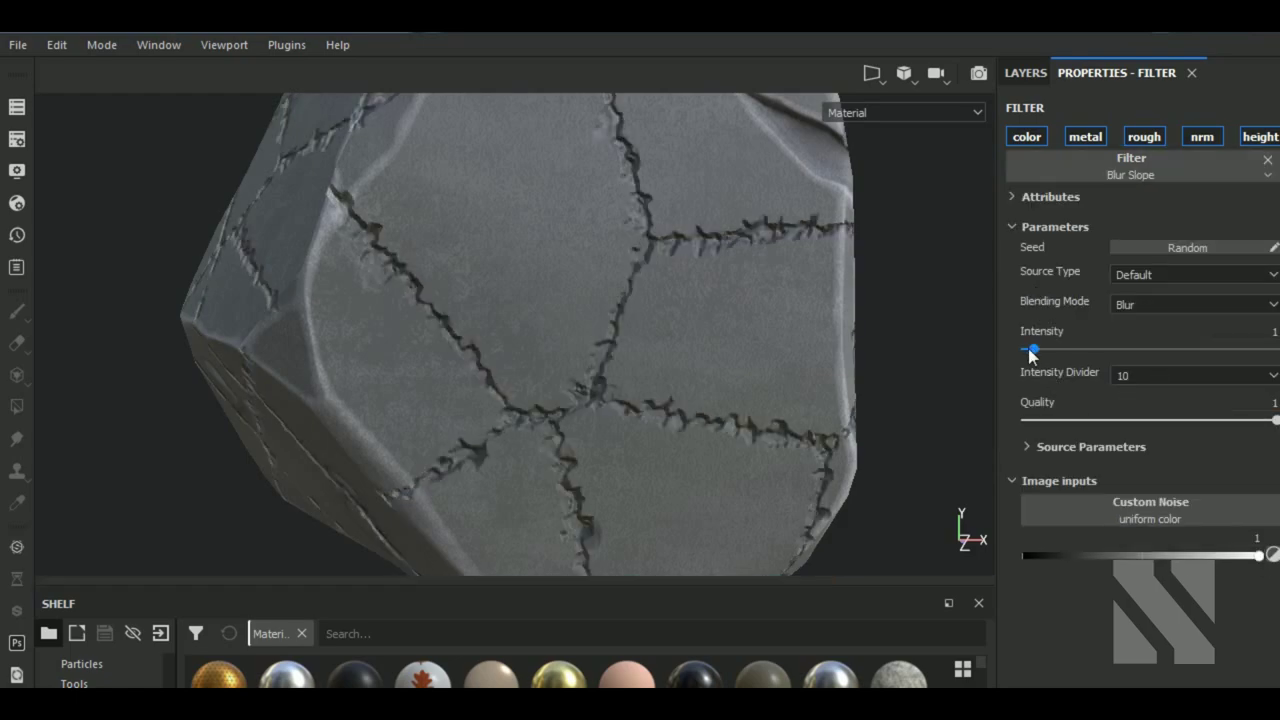
- Set the Blur Slope Intensity to 0.1
{"action": "left_click_drag", "start_coordinate": [1030, 349], "coordinate": [1026, 349]}
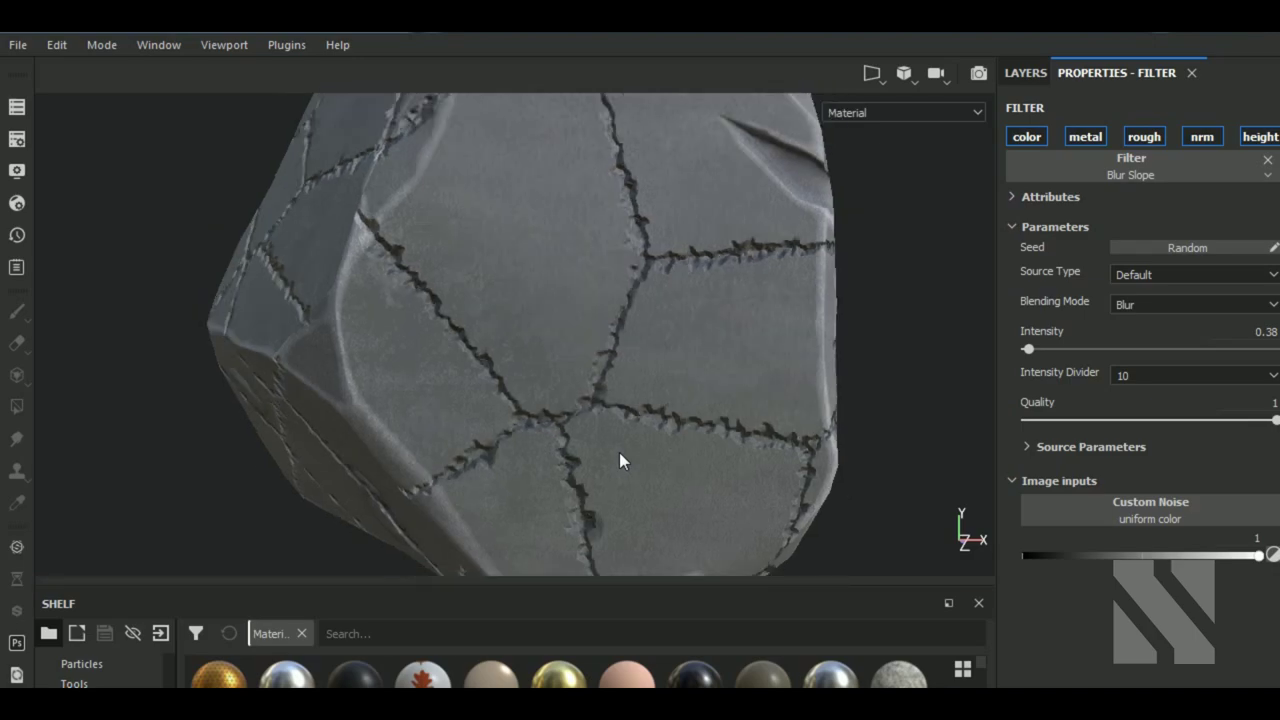
{"action": "scroll", "coordinate": [538, 490], "scroll_direction": "up", "scroll_amount": 2}
{"action": "scroll", "coordinate": [538, 490], "scroll_direction": "down", "scroll_amount": 1}
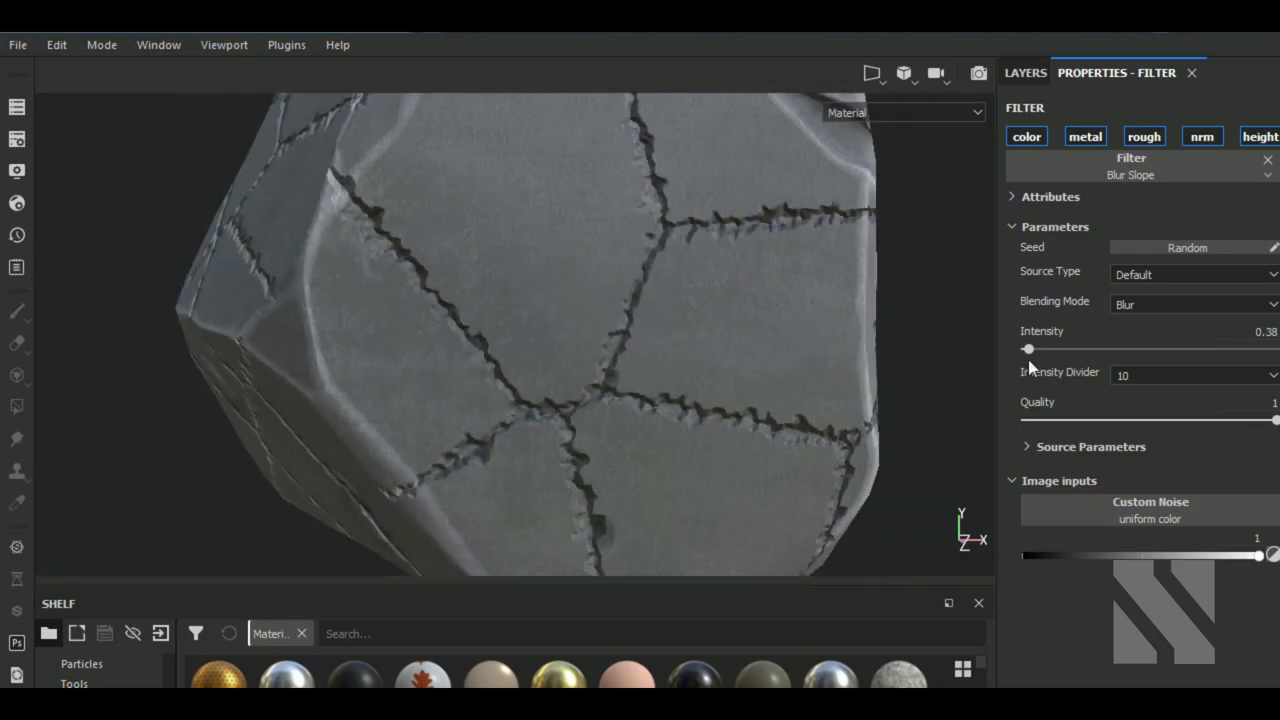
{"action": "left_click", "coordinate": [1025, 349]}
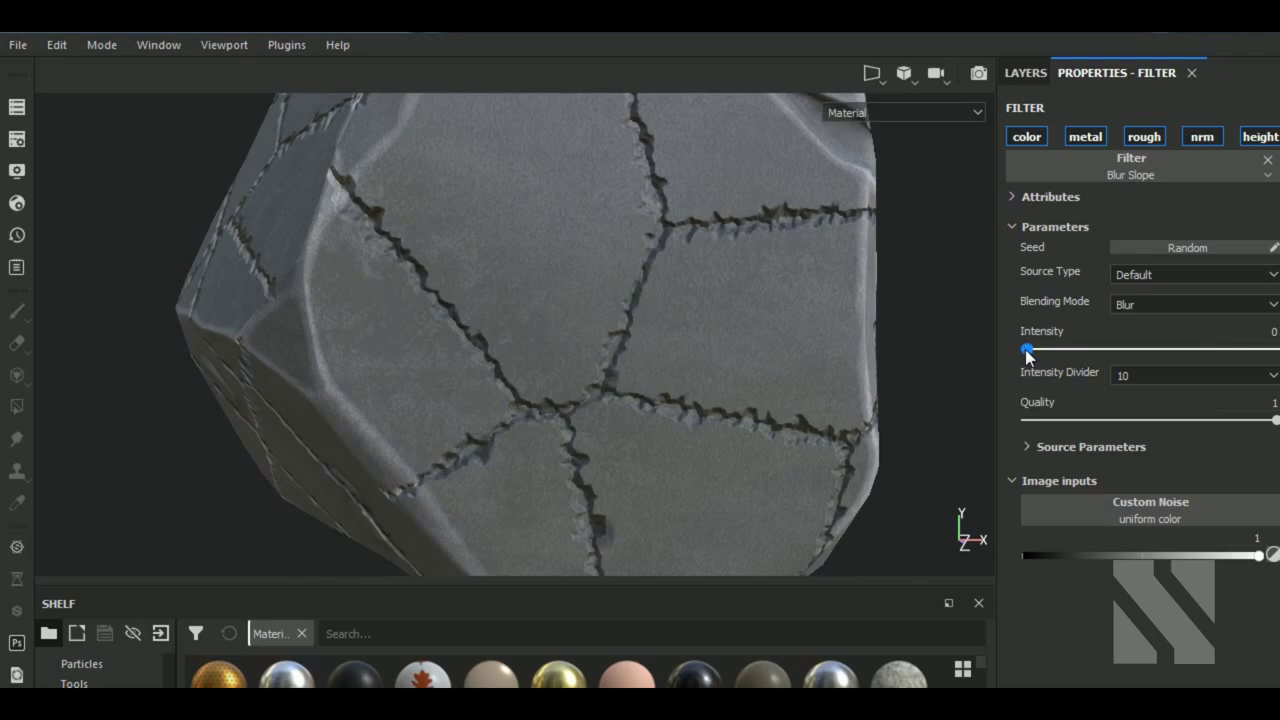
{"action": "left_click", "coordinate": [1255, 332]}
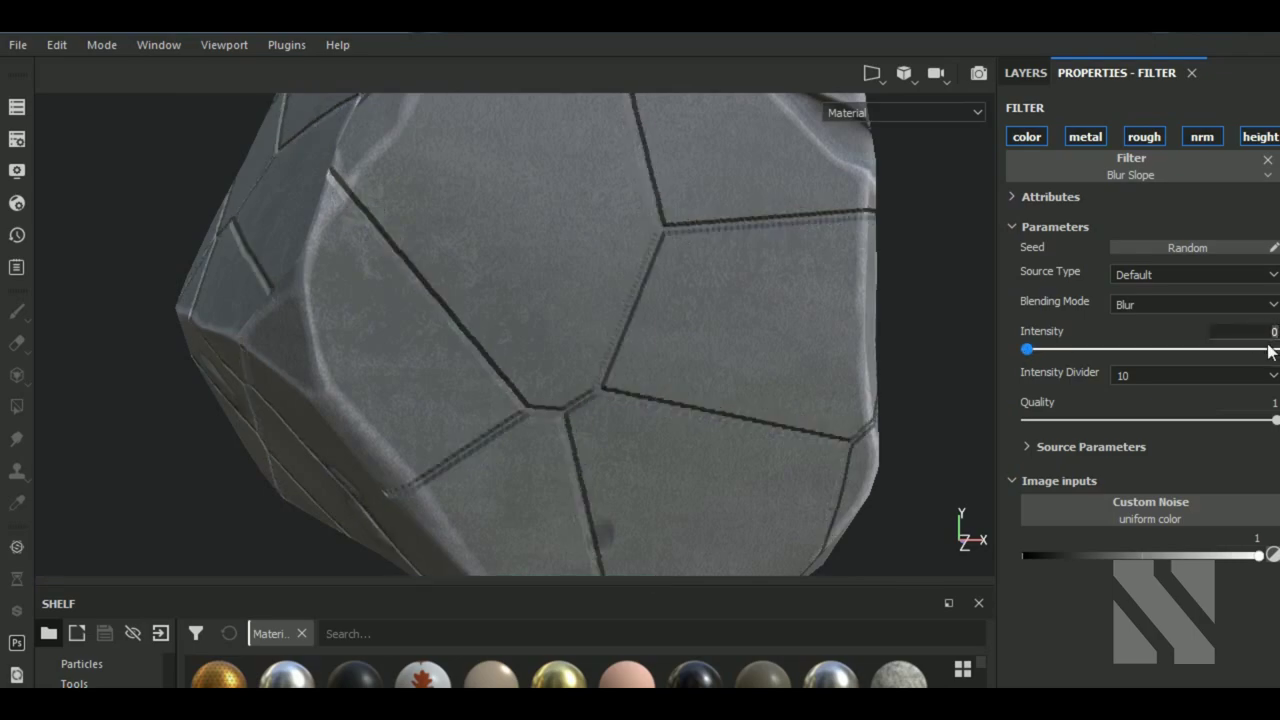
{"action": "type", "text": "1"}
{"action": "key", "text": "Return"}
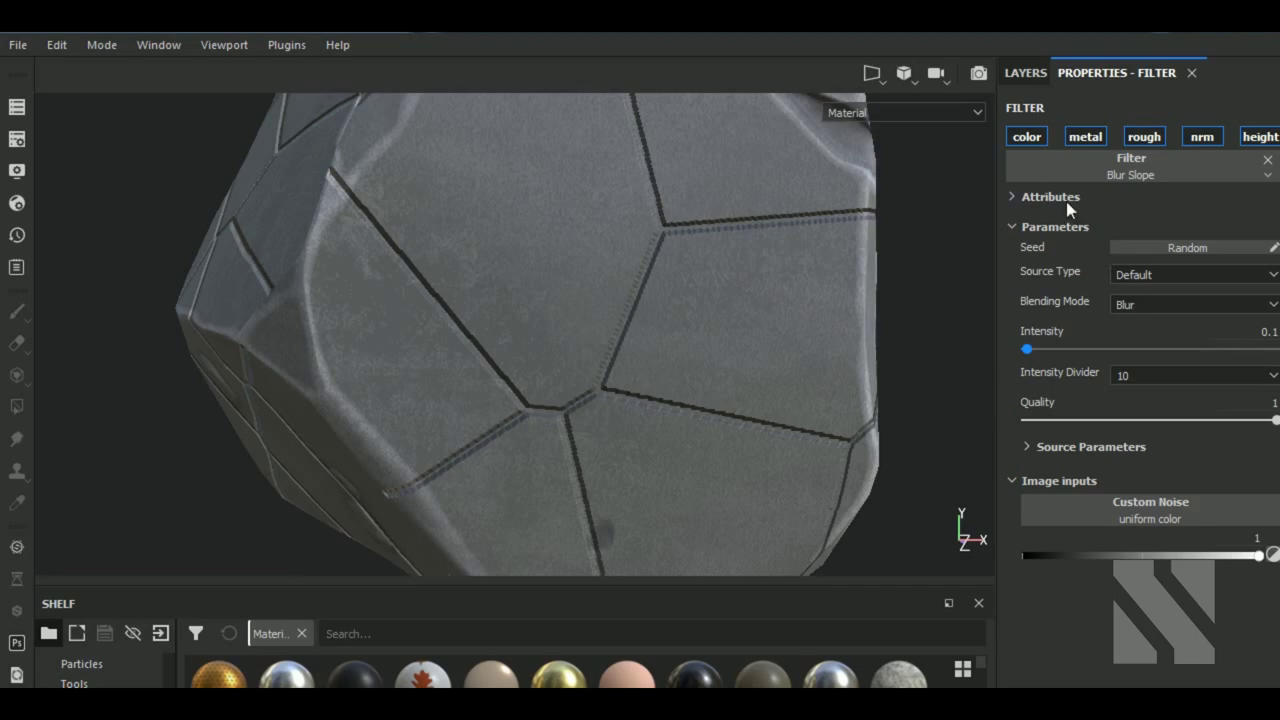
{"action": "left_click", "coordinate": [1027, 74]}
- Add a Blur filter to Fill layer 3 with Blur Intensity 0.1
{"action": "left_click", "coordinate": [1104, 103]}
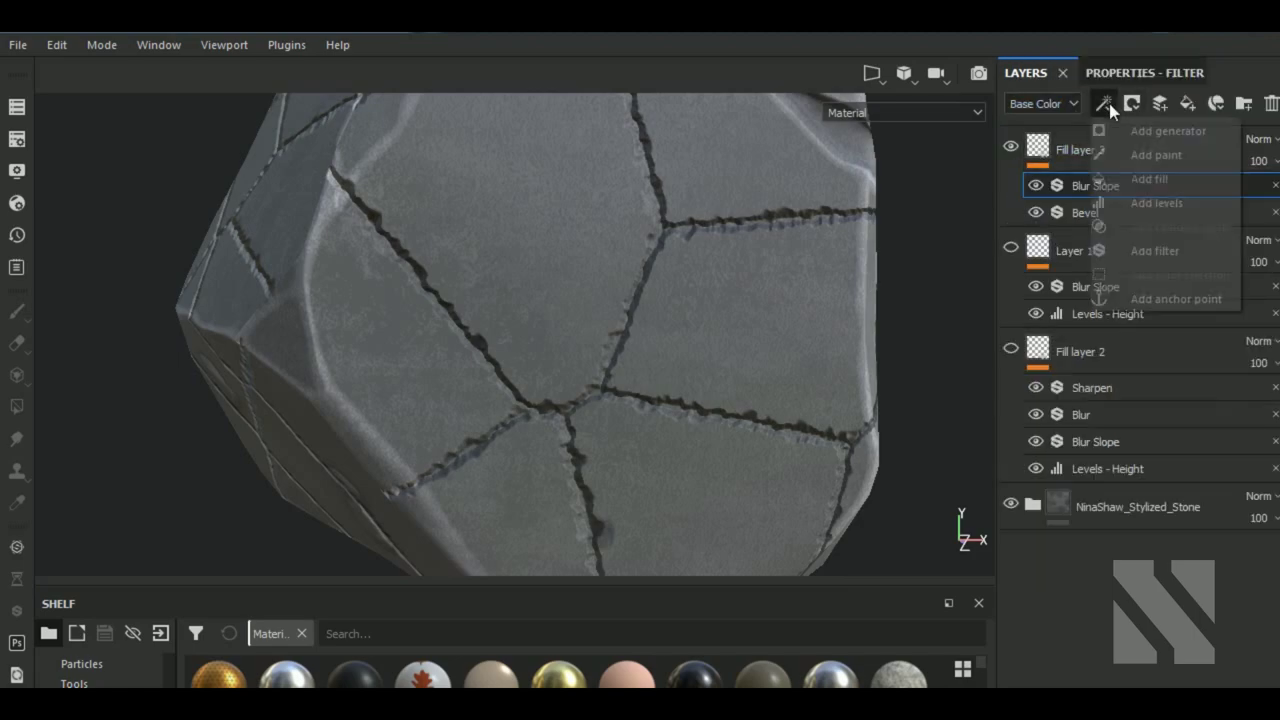
{"action": "left_click", "coordinate": [1133, 237]}
{"action": "left_click", "coordinate": [1146, 76]}
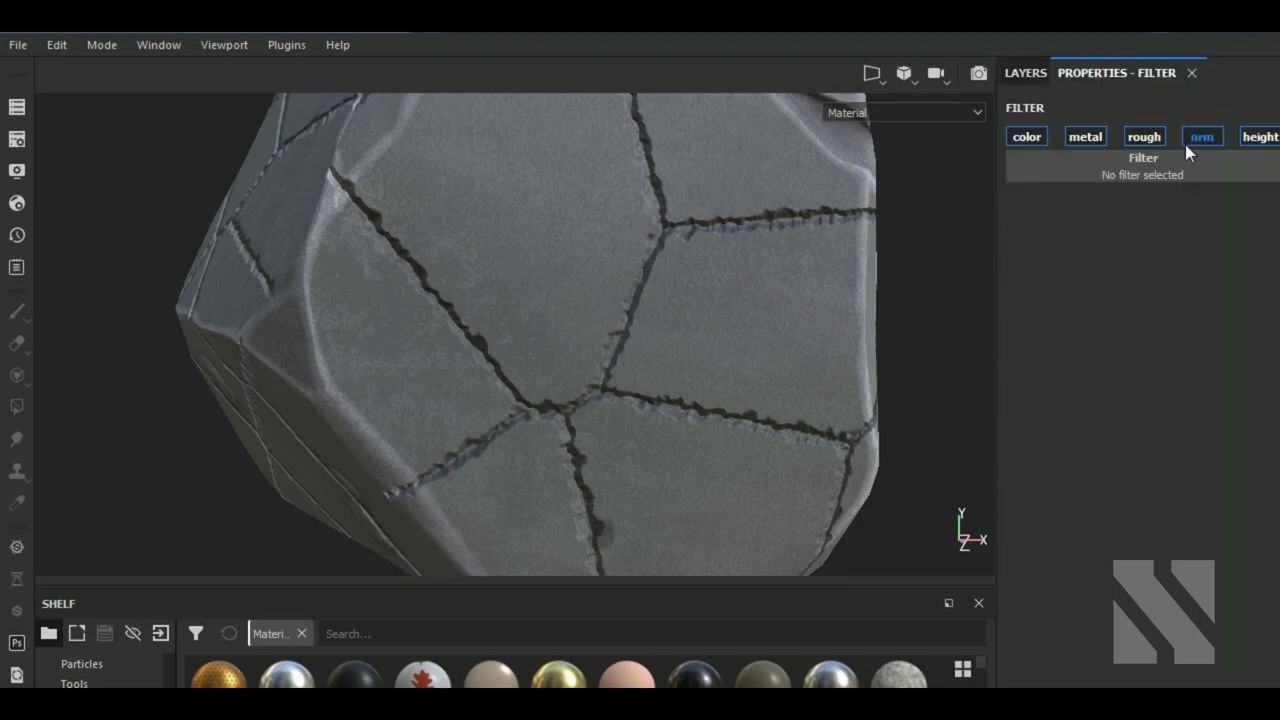
{"action": "left_click", "coordinate": [1165, 178]}
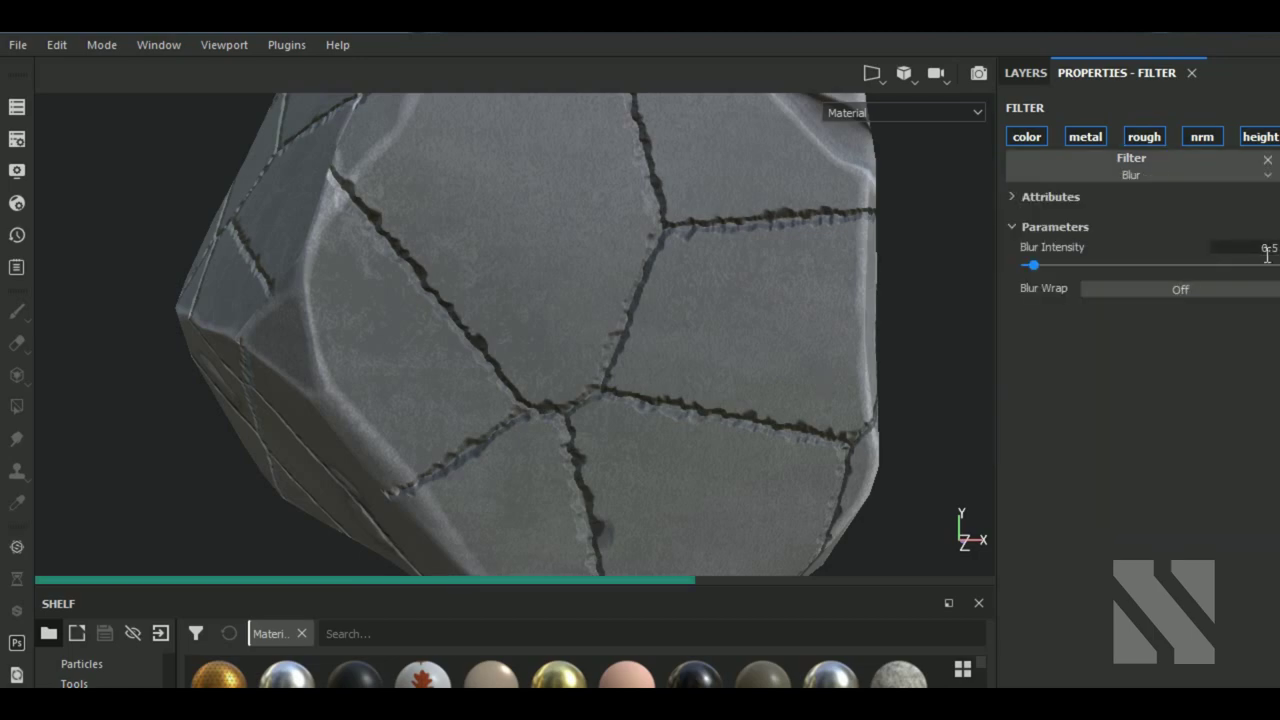
{"action": "left_click", "coordinate": [1267, 250]}
{"action": "type", "text": ".1"}
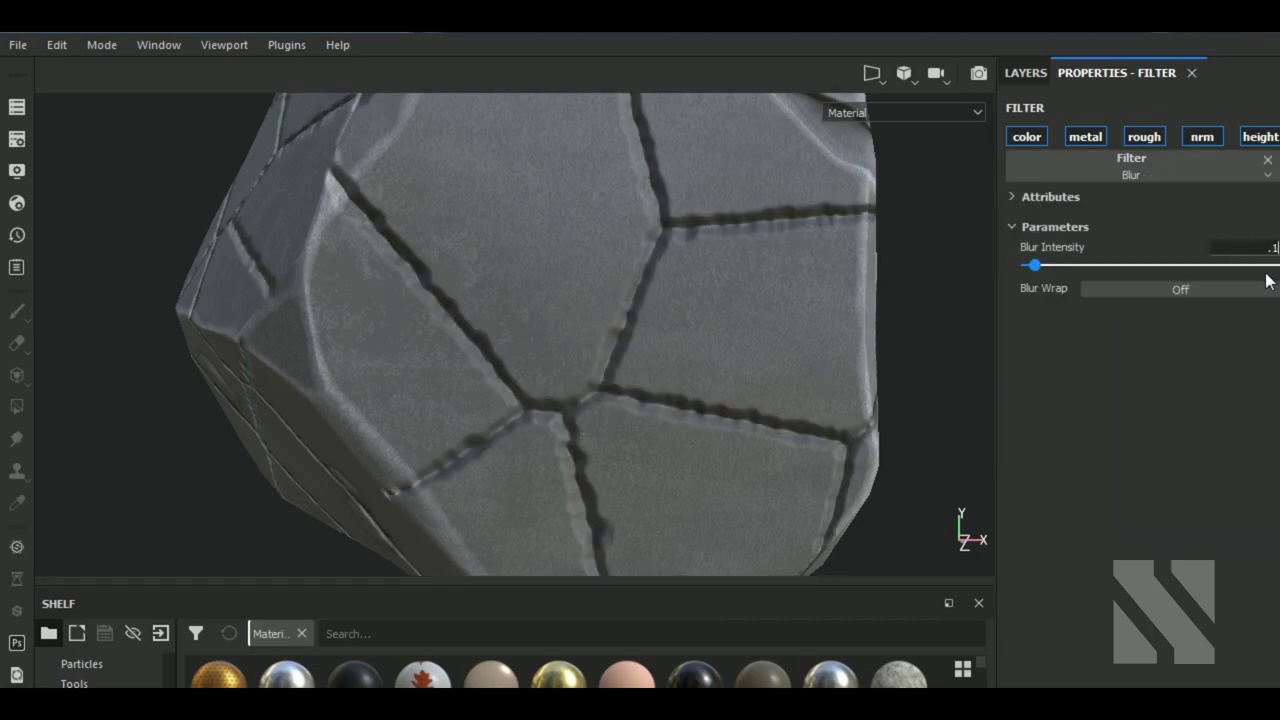
{"action": "key", "text": "Return"}
{"action": "mouse_move", "coordinate": [599, 441]}
{"action": "left_mouse_down", "text": "alt"}
{"action": "mouse_move", "coordinate": [565, 420]}
{"action": "mouse_move", "coordinate": [577, 432]}
{"action": "left_mouse_up", "text": "alt"}
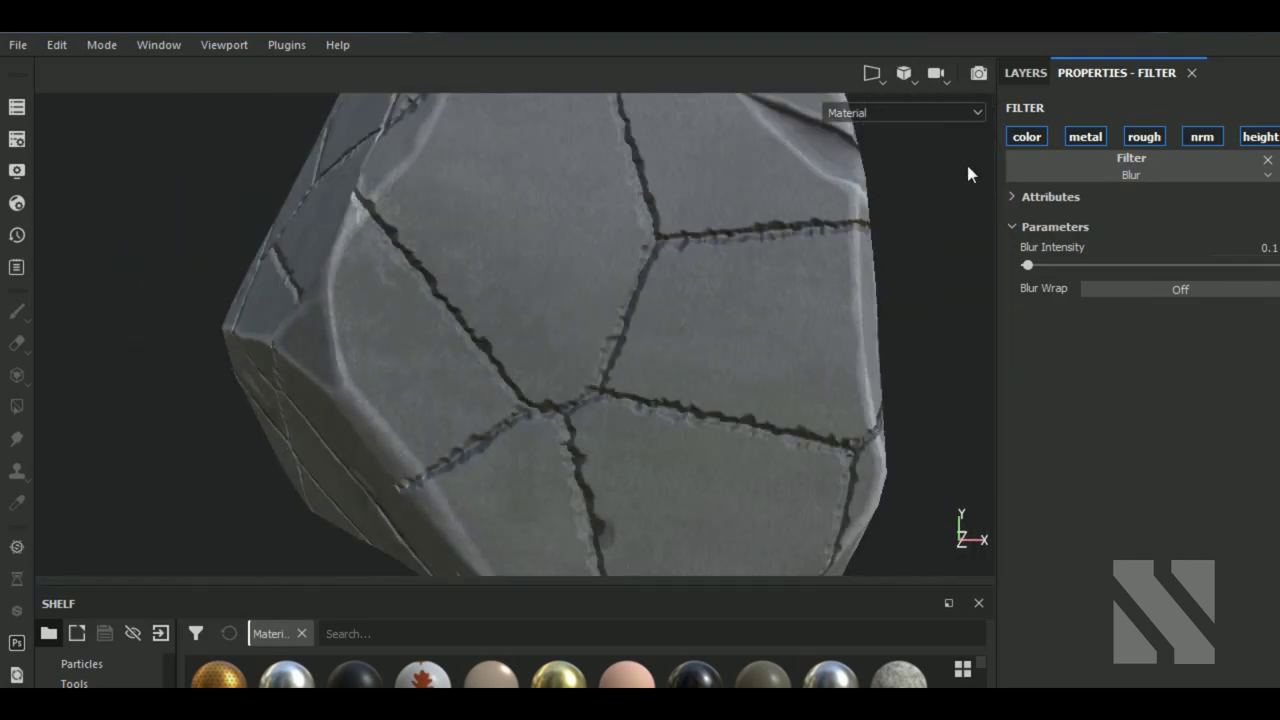
{"action": "left_click", "coordinate": [1024, 73]}
{"action": "left_click", "coordinate": [1104, 103]}
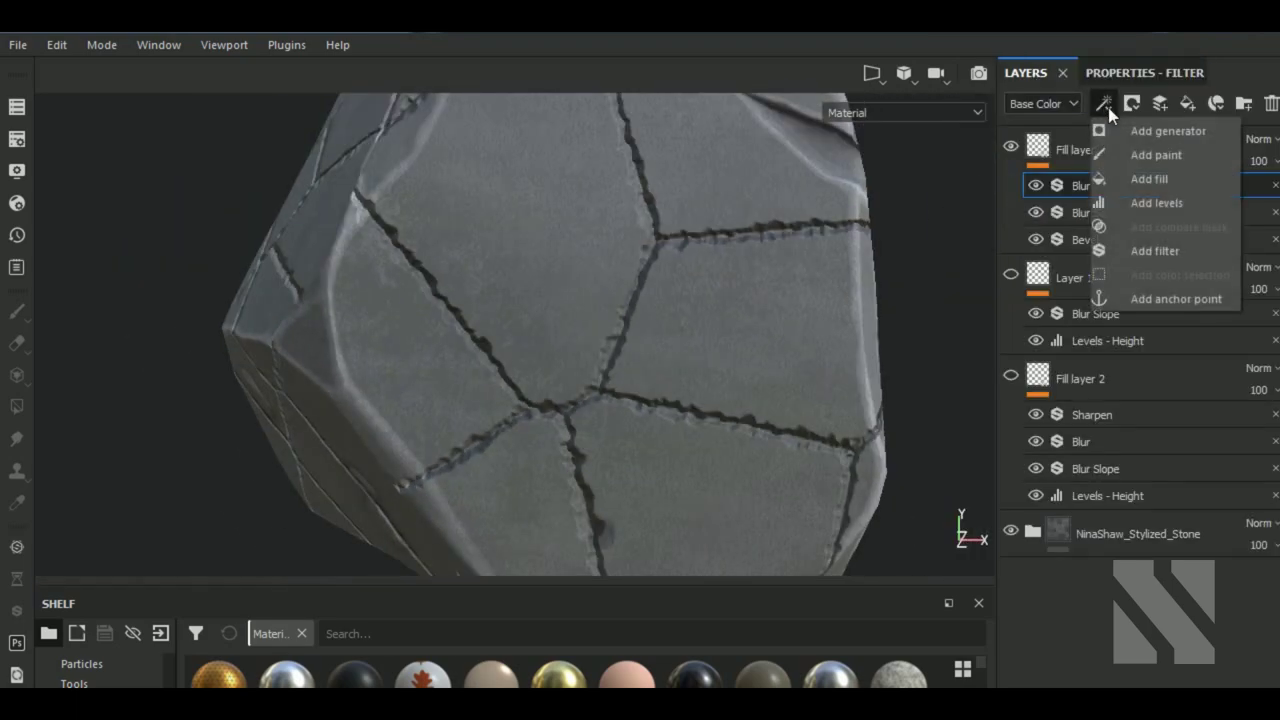
- Add a Levels effect on Fill layer 3's Height, with midtones 4.81 and output narrowed to -0.016–0.27
{"action": "left_click", "coordinate": [1147, 199]}
{"action": "left_click", "coordinate": [1175, 138]}
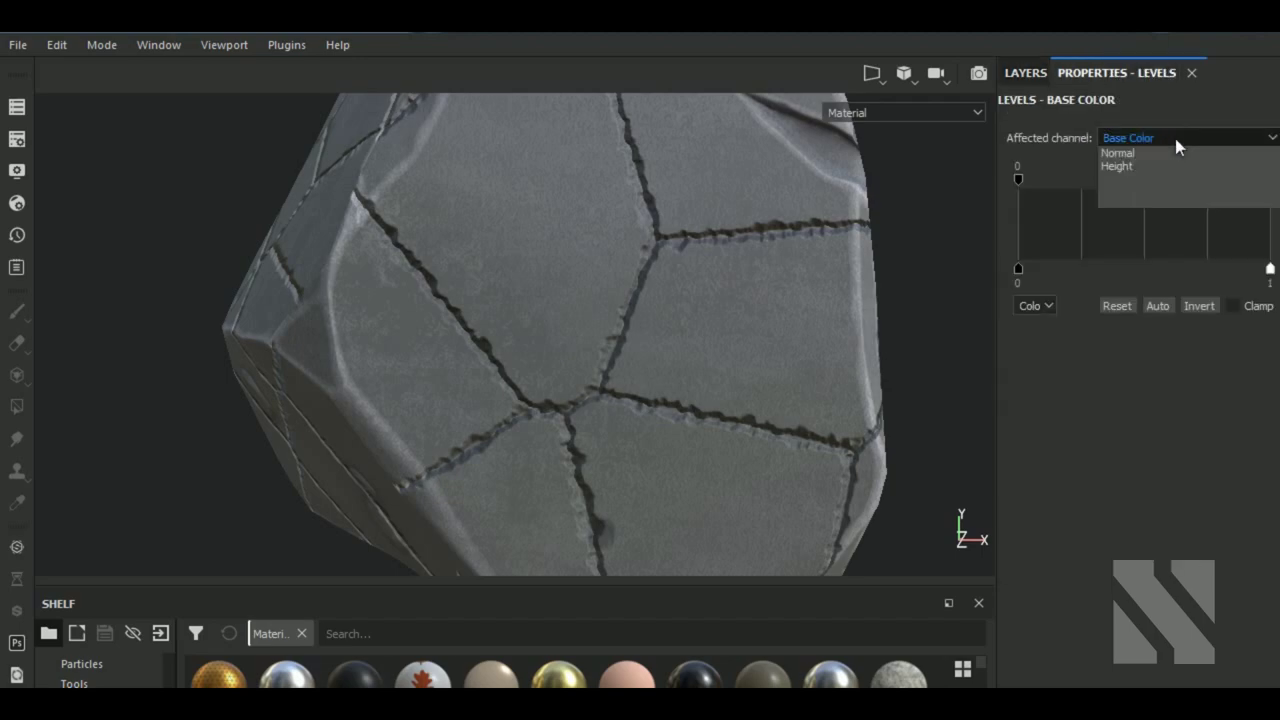
{"action": "left_click", "coordinate": [1150, 203]}
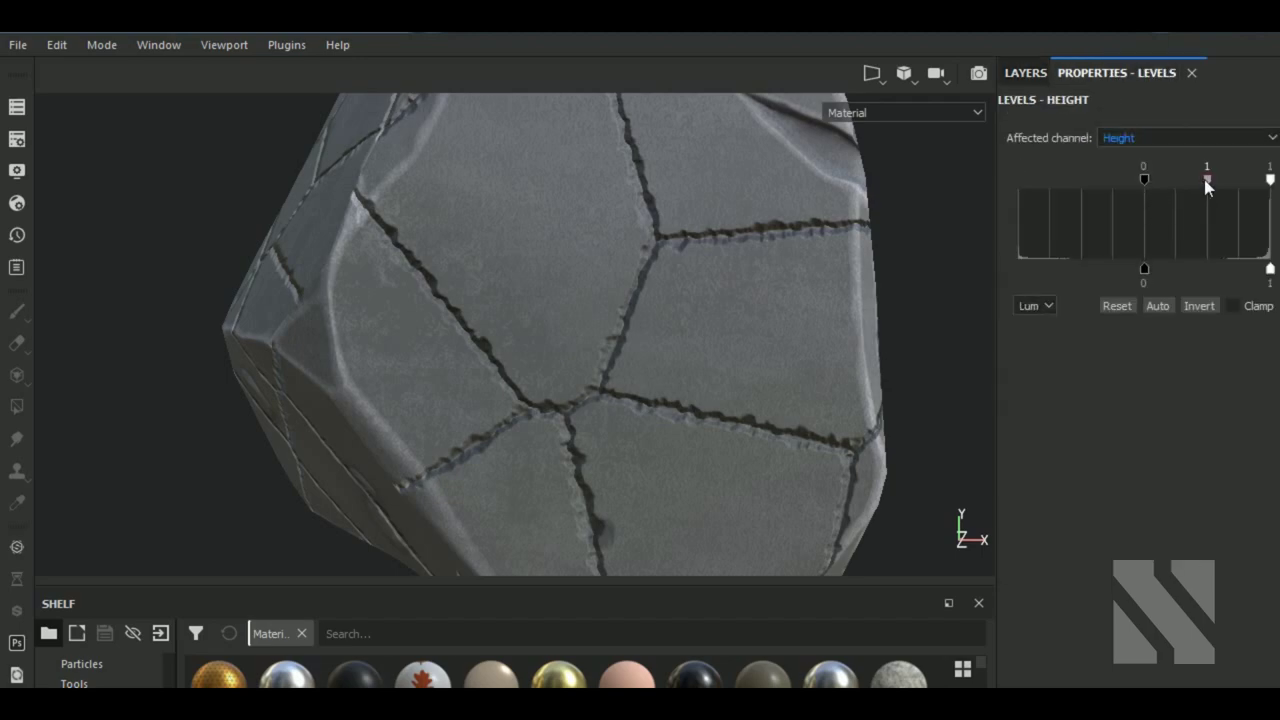
{"action": "mouse_move", "coordinate": [1175, 179]}
{"action": "left_mouse_down"}
{"action": "mouse_move", "coordinate": [1223, 177]}
{"action": "mouse_move", "coordinate": [1026, 181]}
{"action": "mouse_move", "coordinate": [1186, 178]}
{"action": "mouse_move", "coordinate": [1158, 183]}
{"action": "left_mouse_up"}
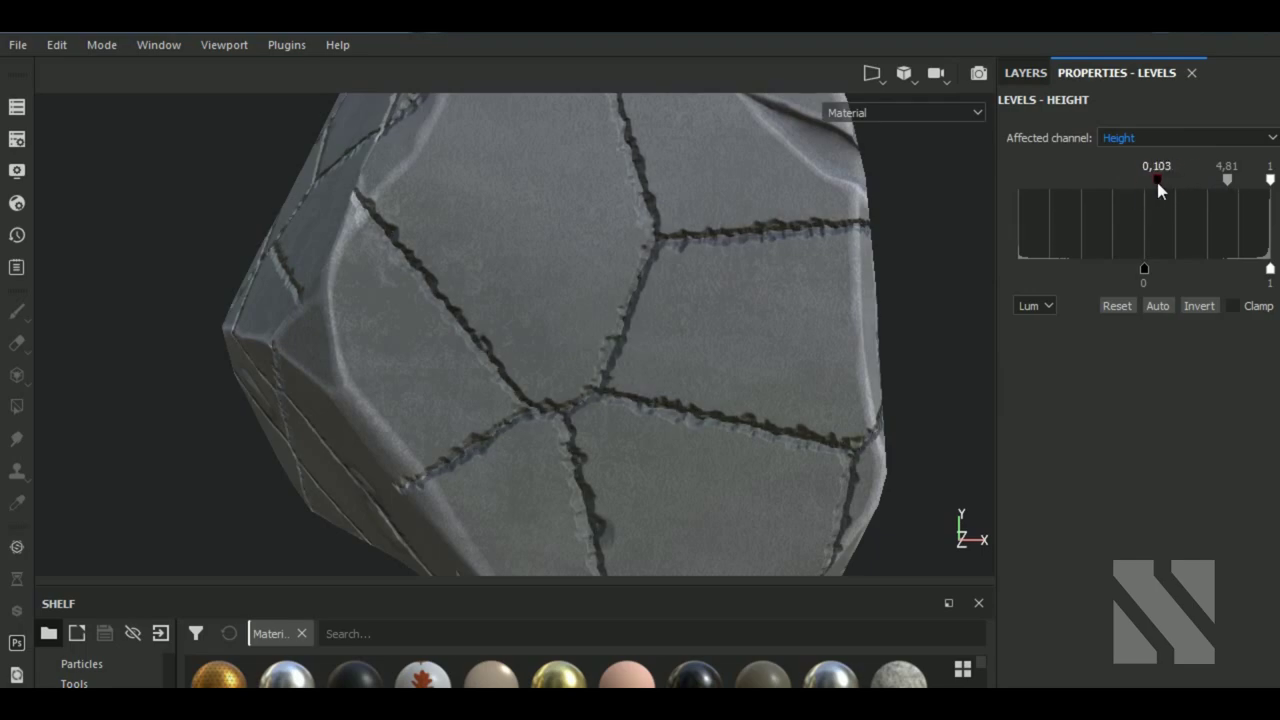
{"action": "mouse_move", "coordinate": [1145, 266]}
{"action": "left_mouse_down"}
{"action": "mouse_move", "coordinate": [1100, 270]}
{"action": "mouse_move", "coordinate": [1142, 268]}
{"action": "left_mouse_up"}
{"action": "left_click_drag", "start_coordinate": [1270, 268], "coordinate": [1179, 270]}
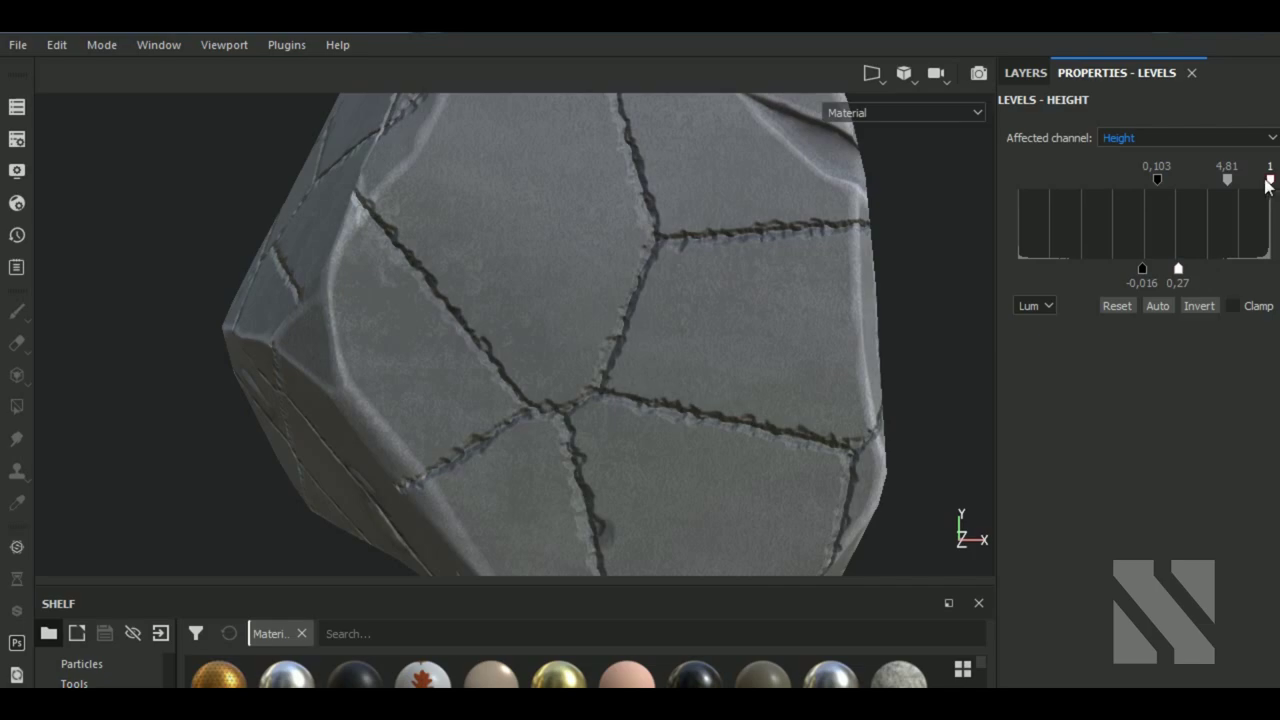
{"action": "mouse_move", "coordinate": [1269, 178]}
{"action": "left_mouse_down"}
{"action": "mouse_move", "coordinate": [1100, 178]}
{"action": "mouse_move", "coordinate": [1173, 180]}
{"action": "left_mouse_up"}
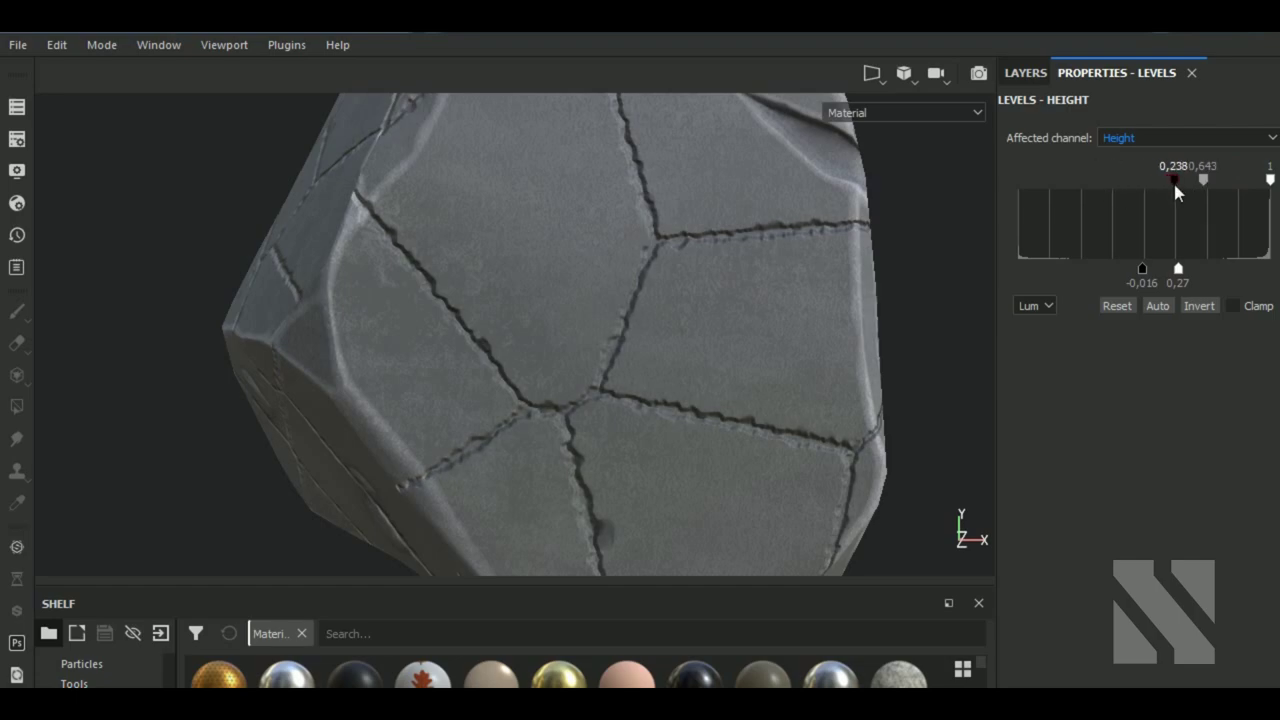
{"action": "left_click", "coordinate": [1026, 73]}
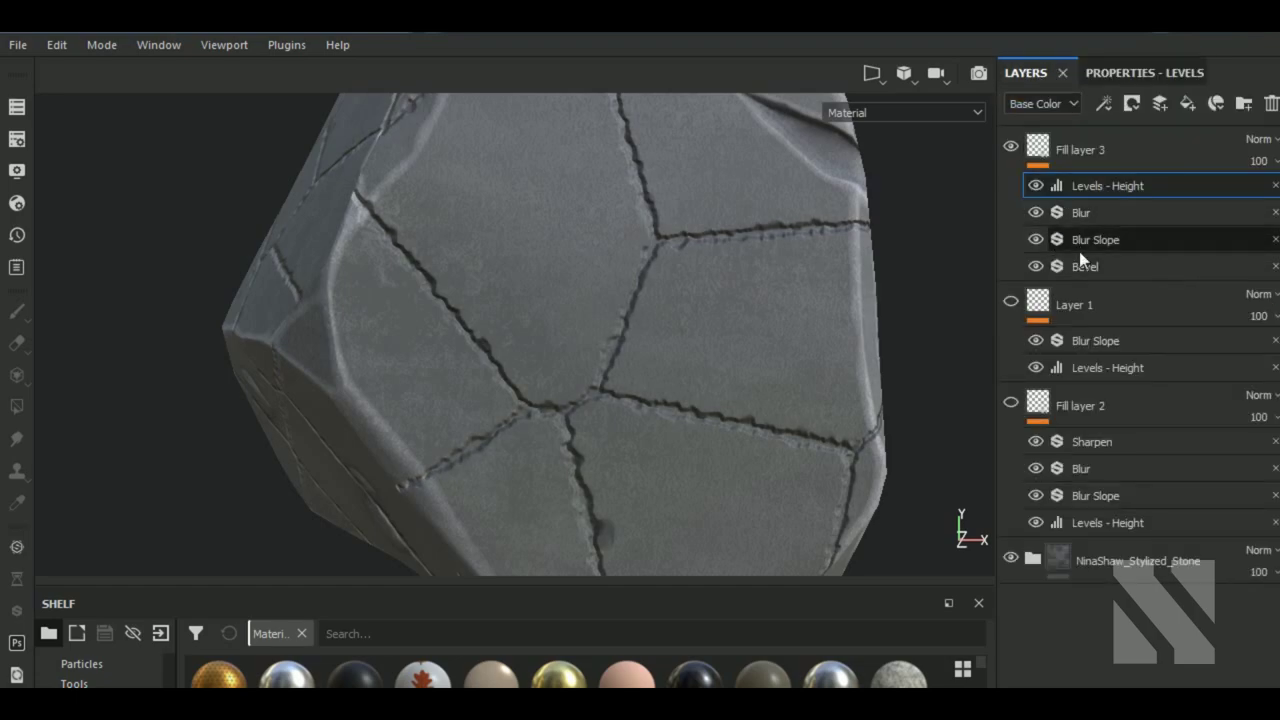
- Set Fill layer 3's Cells 2 Balance to 0.14, Contrast 0.24 and Disorder 0.04
{"action": "left_click", "coordinate": [1080, 150]}
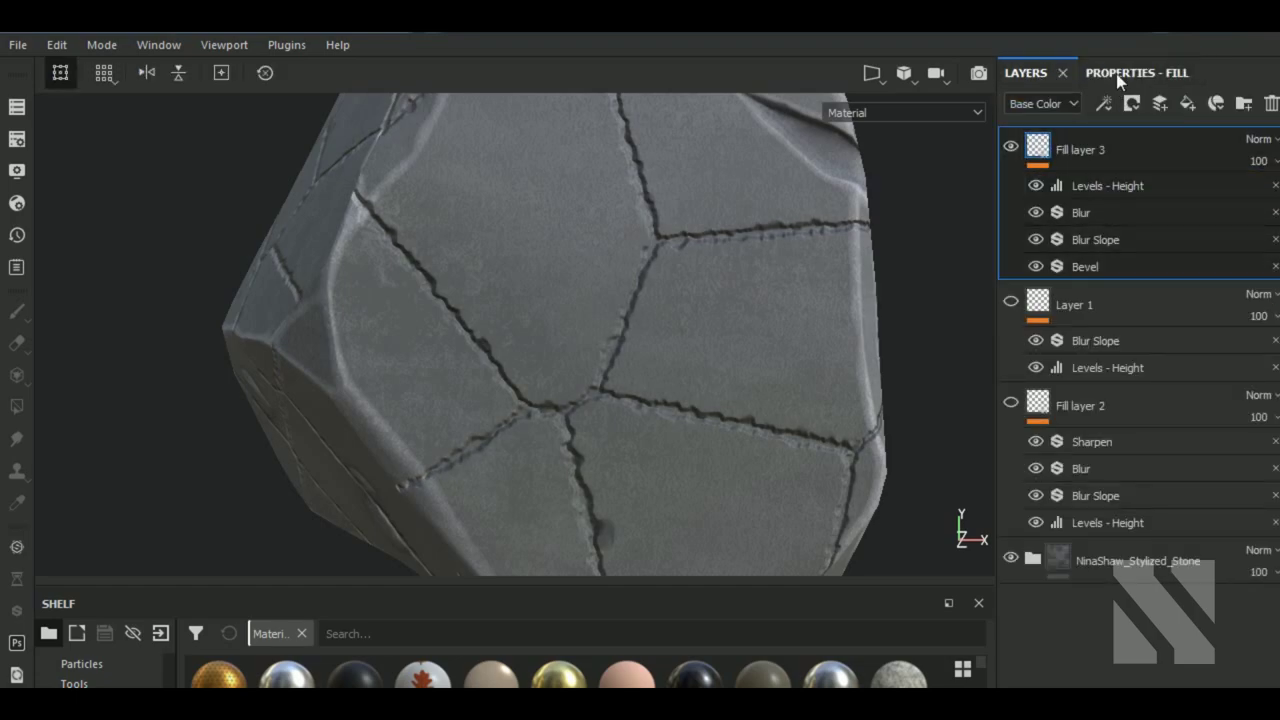
{"action": "left_click", "coordinate": [1115, 73]}
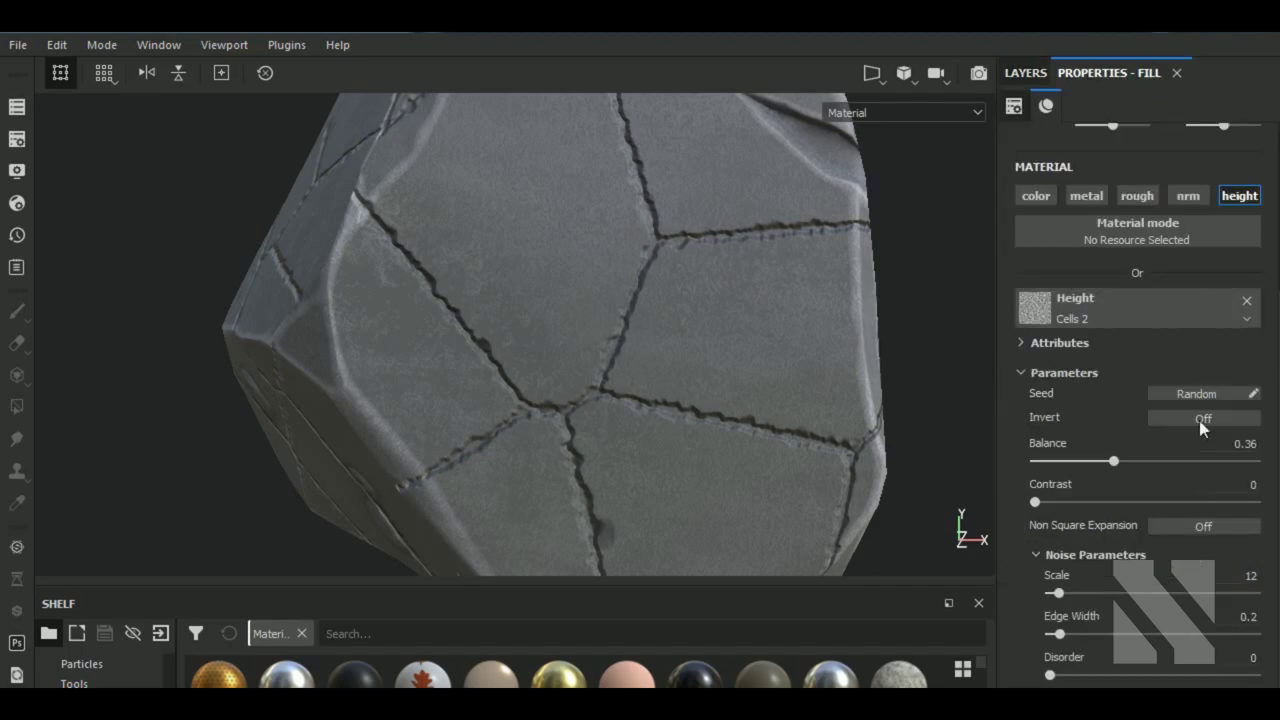
{"action": "left_click", "coordinate": [1091, 461]}
{"action": "left_click", "coordinate": [1066, 461]}
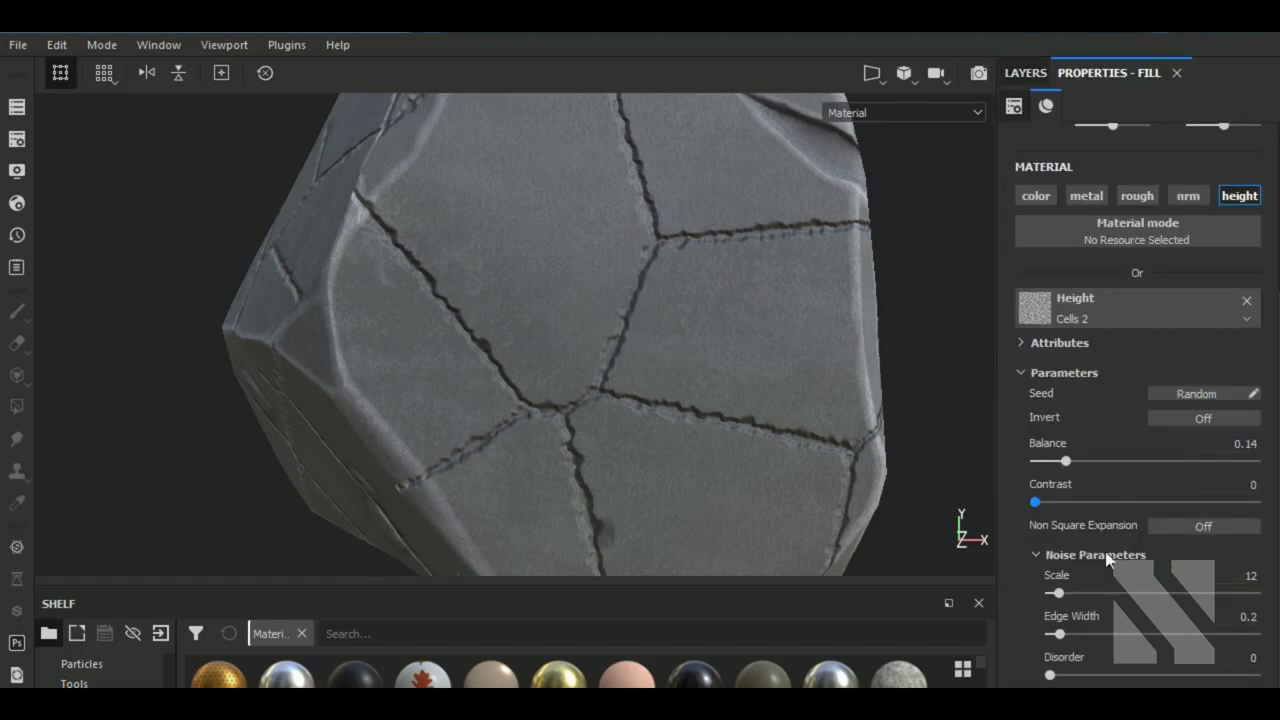
{"action": "left_click", "coordinate": [1088, 502]}
{"action": "left_click", "coordinate": [1090, 676]}
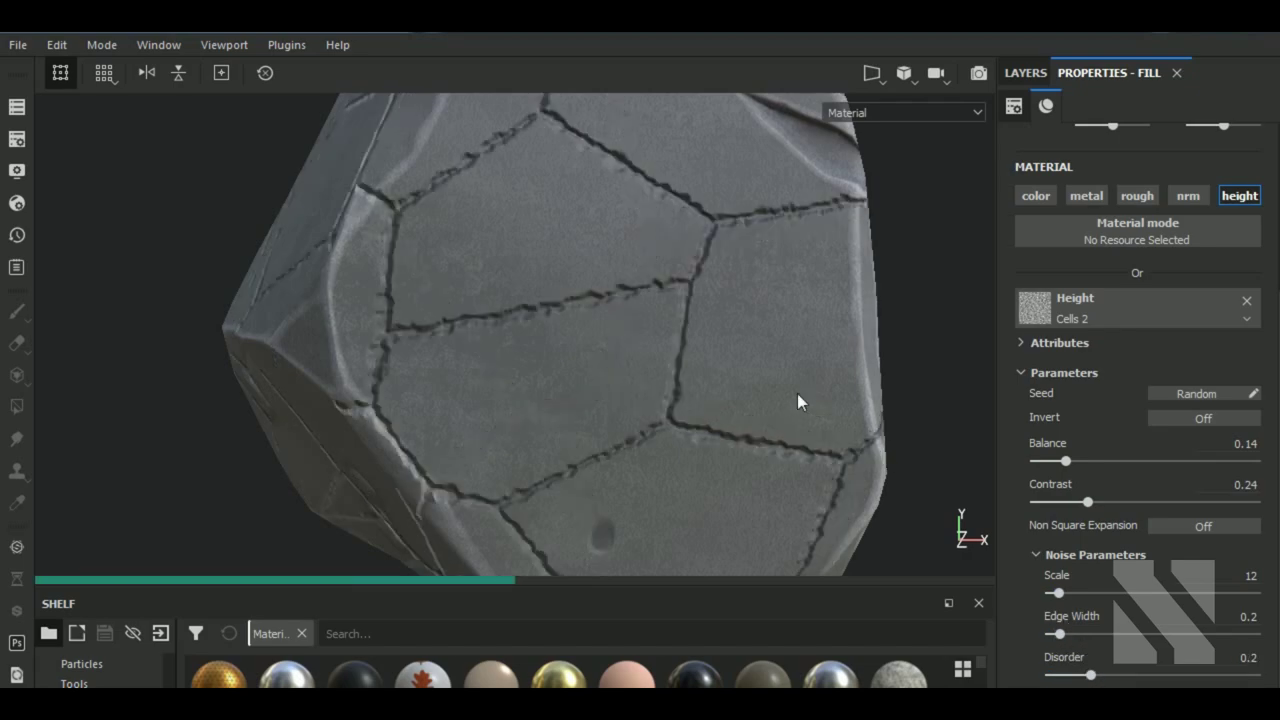
{"action": "left_click", "coordinate": [1058, 676]}
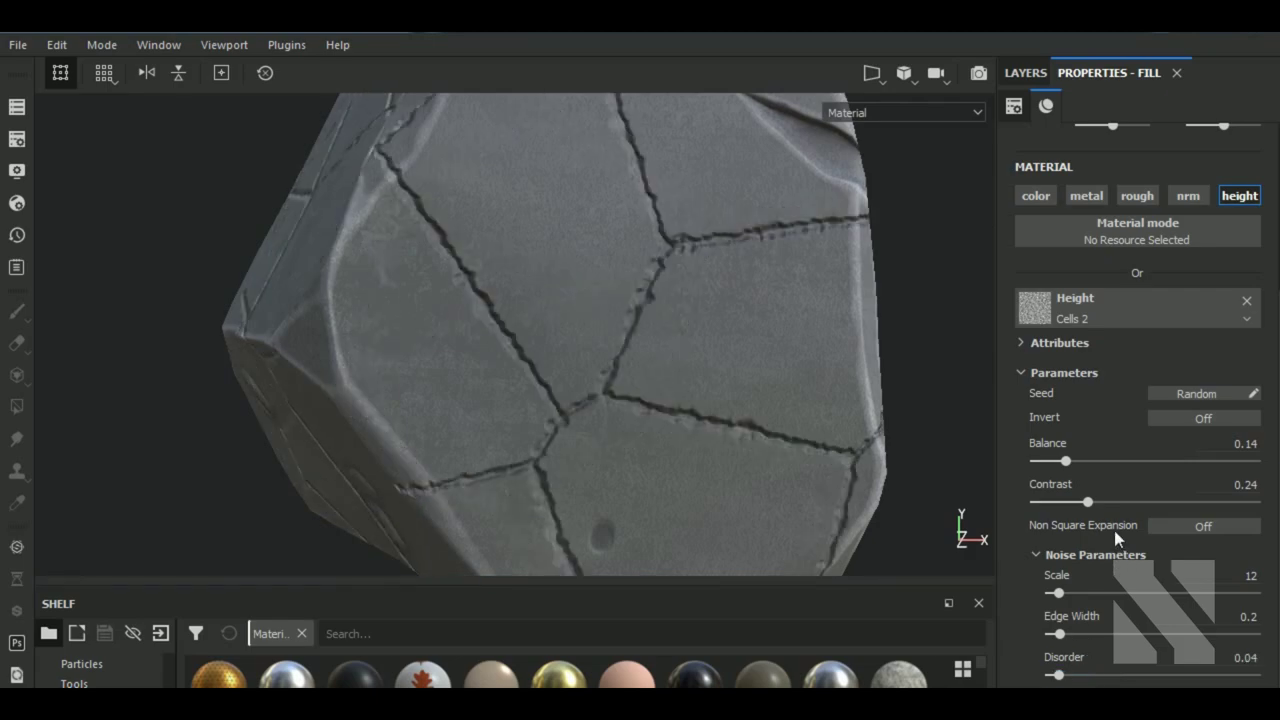
- Hide Fill layer 3's Levels - Height effect
{"action": "left_click", "coordinate": [1031, 74]}
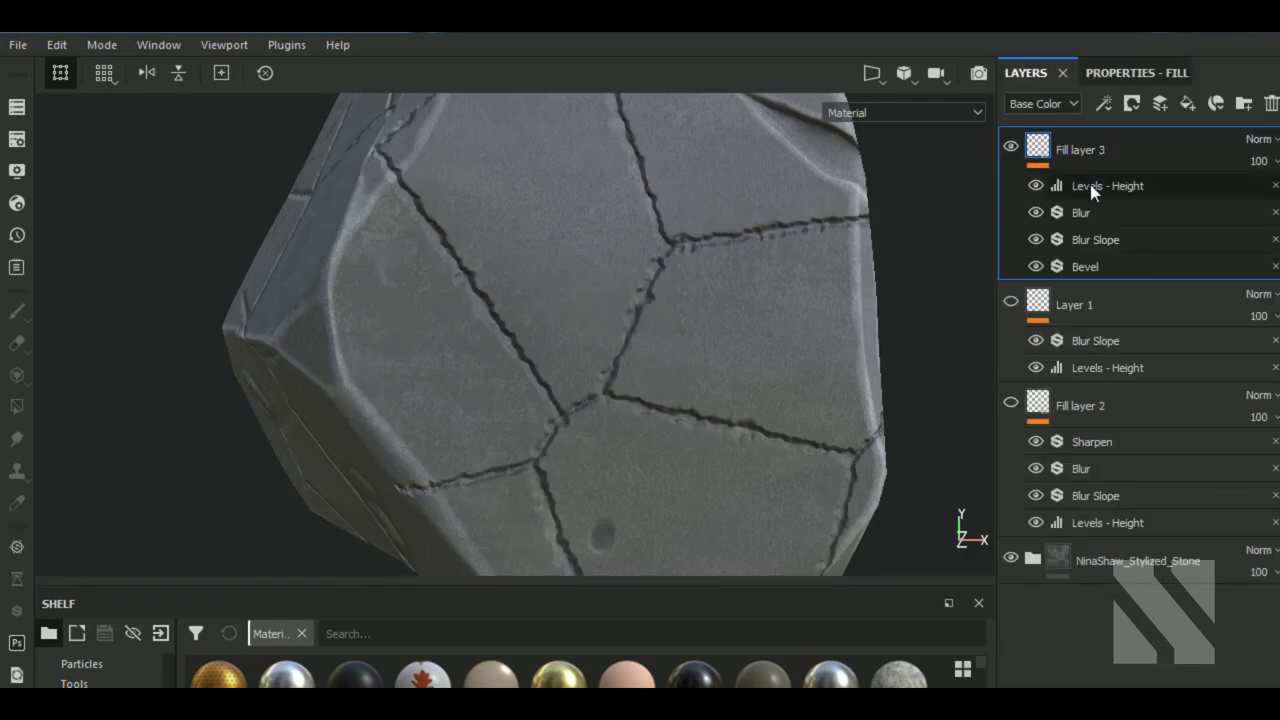
{"action": "left_click", "coordinate": [1093, 188]}
{"action": "left_click", "coordinate": [1036, 186]}
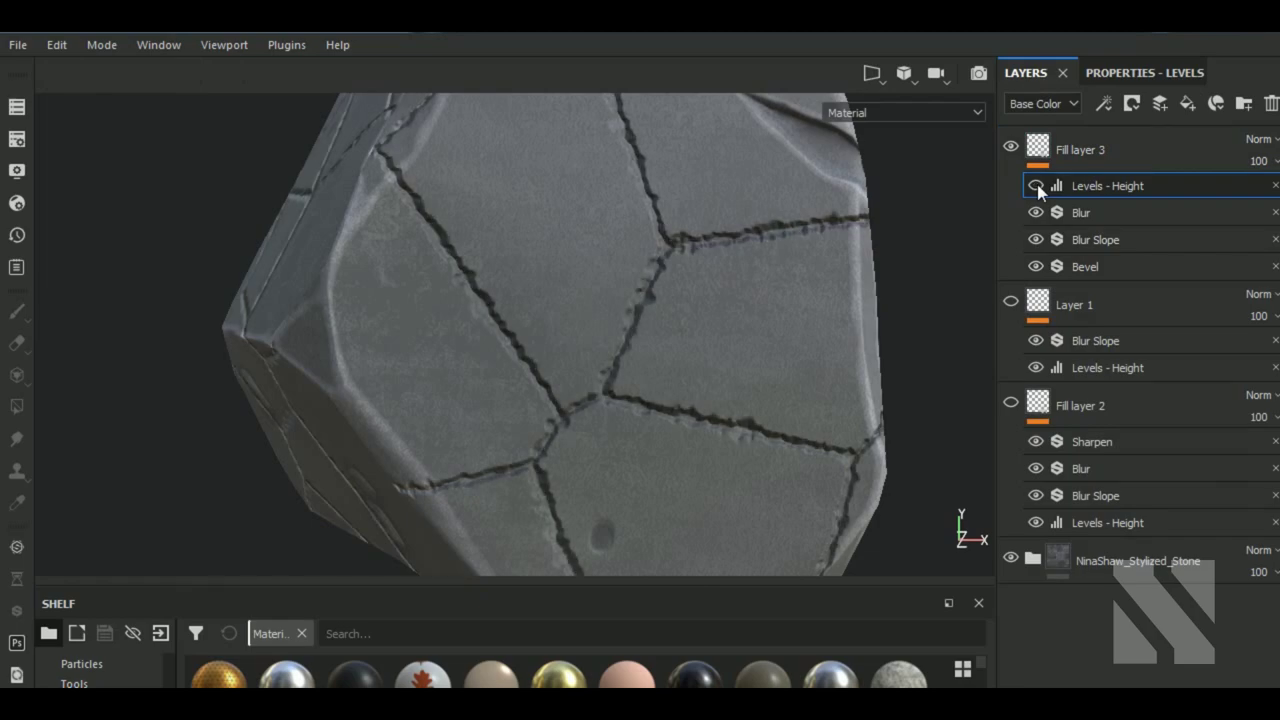
- Toggle Fill layer 3's Levels - Height effect on and off to compare crack depth
{"action": "left_click", "coordinate": [1036, 185]}
{"action": "left_click", "coordinate": [1036, 185]}
{"action": "mouse_move", "coordinate": [624, 420]}
{"action": "left_mouse_down", "text": "alt"}
{"action": "mouse_move", "coordinate": [686, 354]}
{"action": "mouse_move", "coordinate": [578, 430]}
{"action": "mouse_move", "coordinate": [603, 423]}
{"action": "left_mouse_up", "text": "alt"}
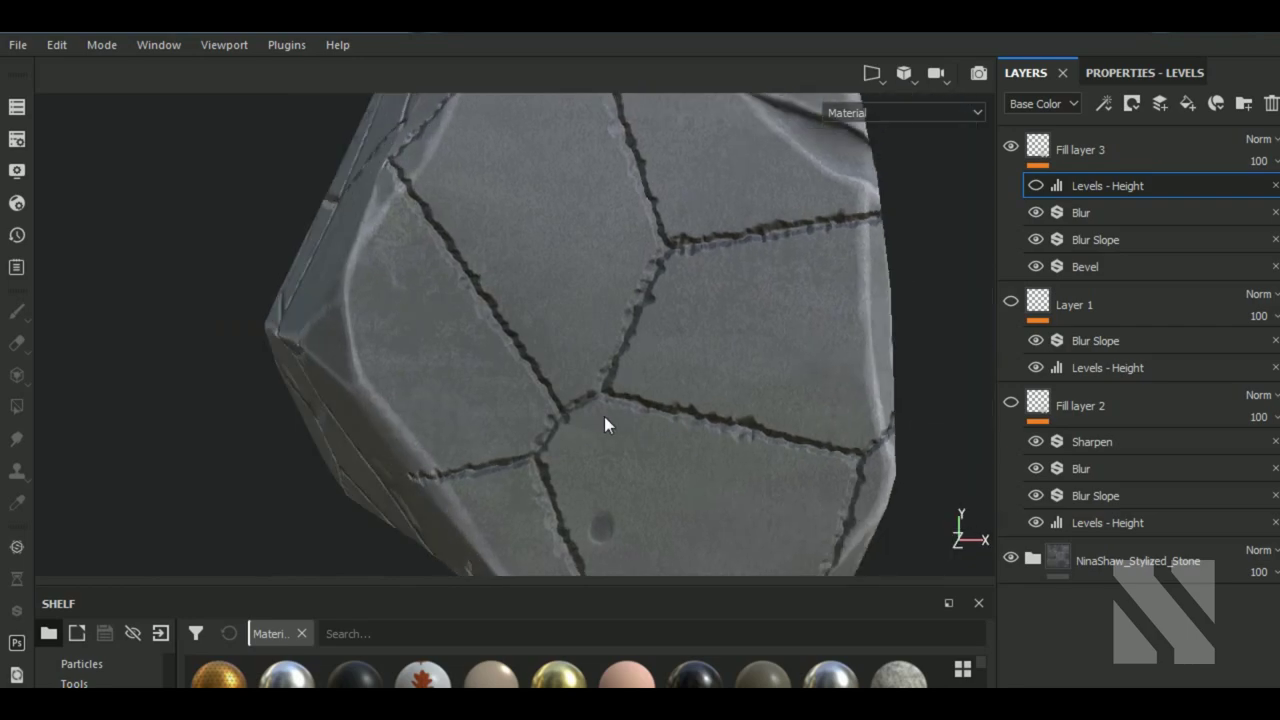
- Compare the Layer 1, Fill layer 3 and Fill layer 2 cracks, then hide Fill layer 2 and re-enable Levels - Height
{"action": "left_click", "coordinate": [1010, 302]}
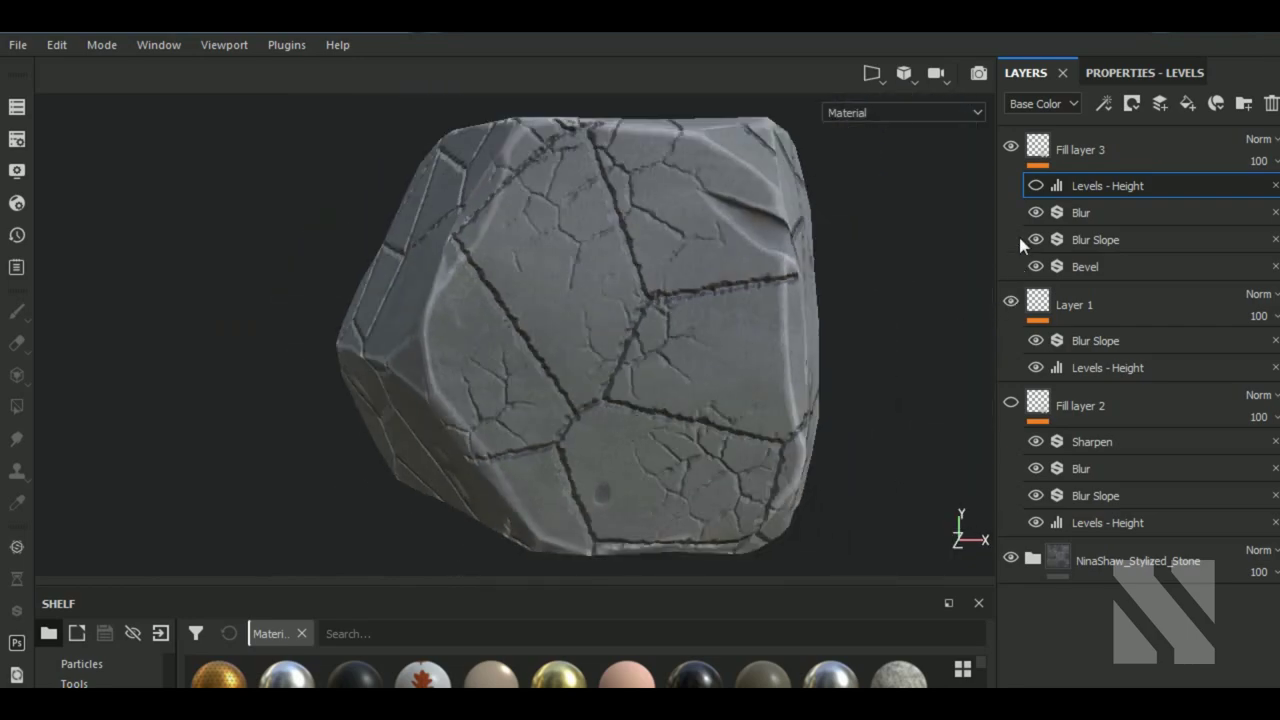
{"action": "left_click", "coordinate": [1011, 149]}
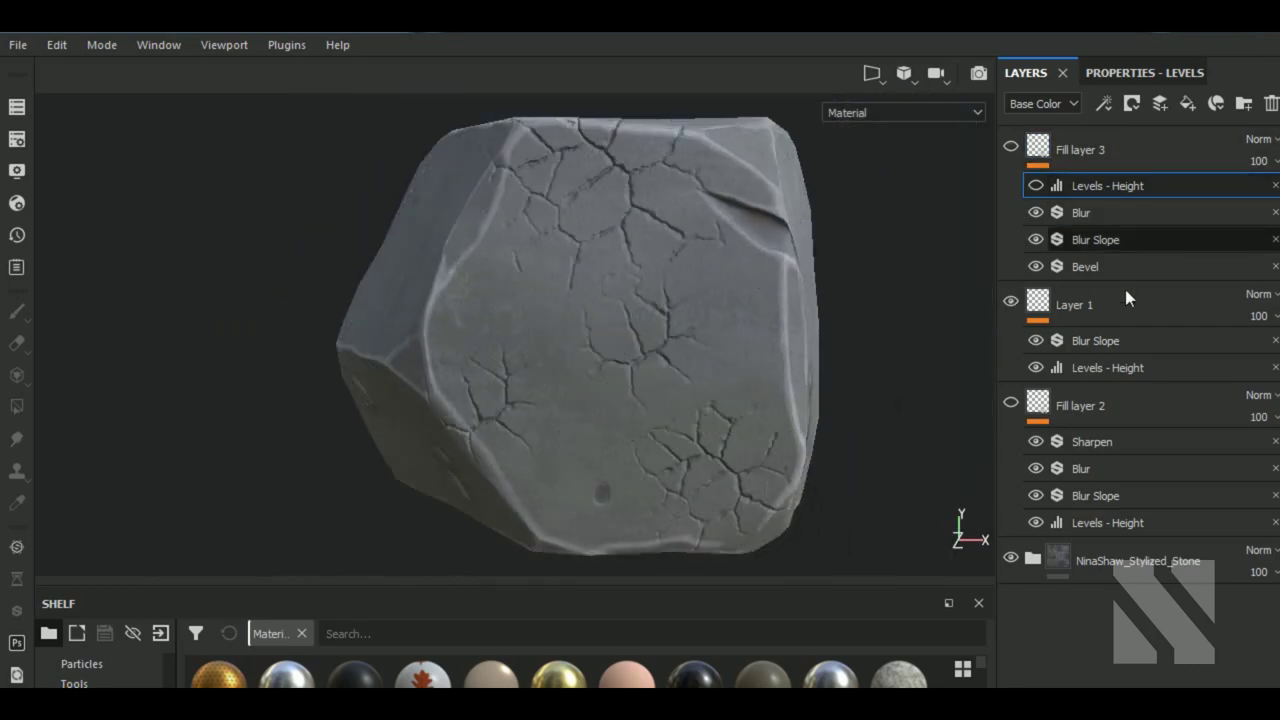
{"action": "left_click", "coordinate": [1010, 302]}
{"action": "left_click", "coordinate": [1011, 403]}
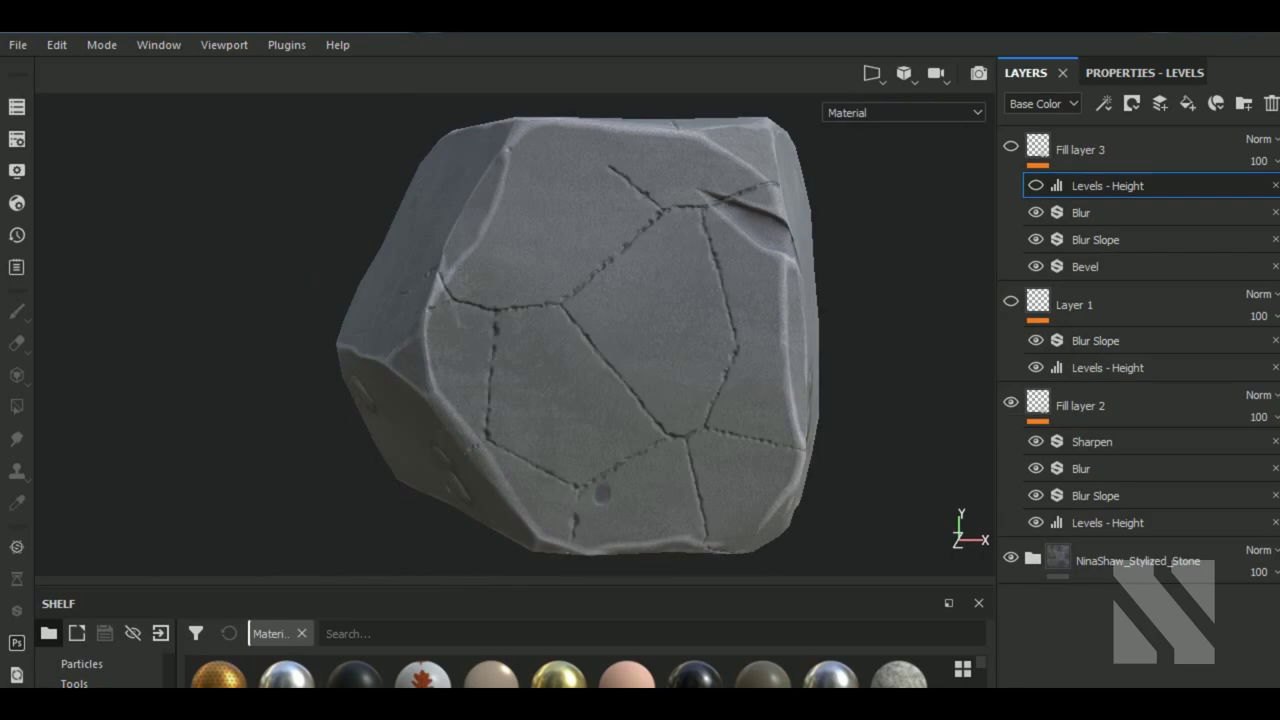
{"action": "left_click_drag", "start_coordinate": [680, 349], "coordinate": [680, 434], "text": "alt"}
{"action": "right_click_drag", "start_coordinate": [680, 434], "coordinate": [704, 450], "text": "alt"}
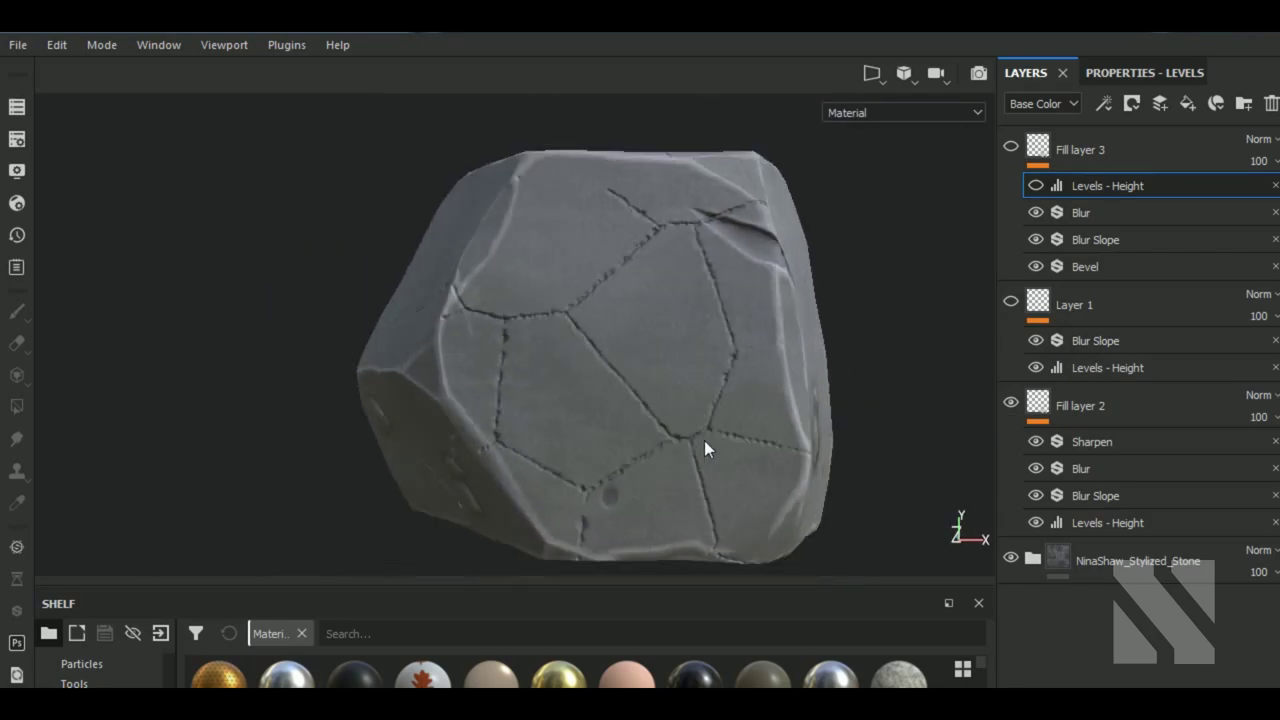
{"action": "mouse_move", "coordinate": [704, 450]}
{"action": "left_mouse_down", "text": "alt"}
{"action": "mouse_move", "coordinate": [744, 429]}
{"action": "mouse_move", "coordinate": [803, 456]}
{"action": "mouse_move", "coordinate": [780, 417]}
{"action": "left_mouse_up", "text": "alt"}
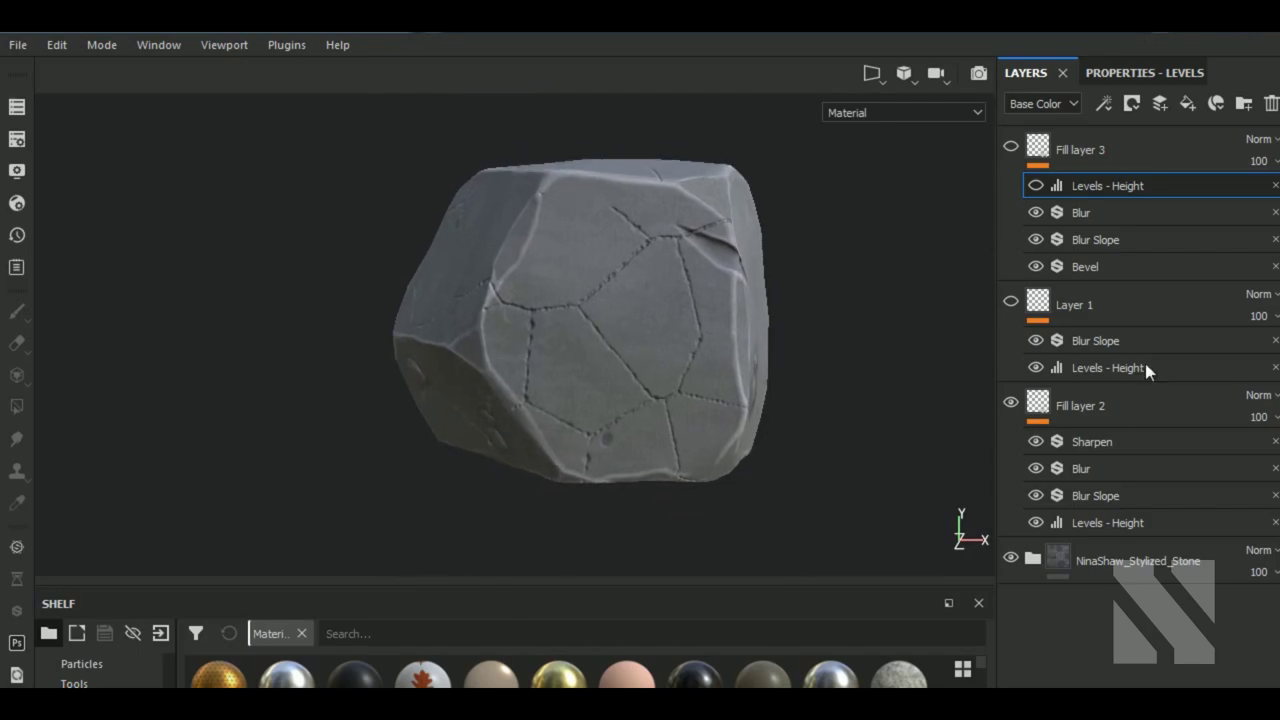
{"action": "left_click", "coordinate": [1011, 403]}
{"action": "left_click", "coordinate": [1036, 185]}
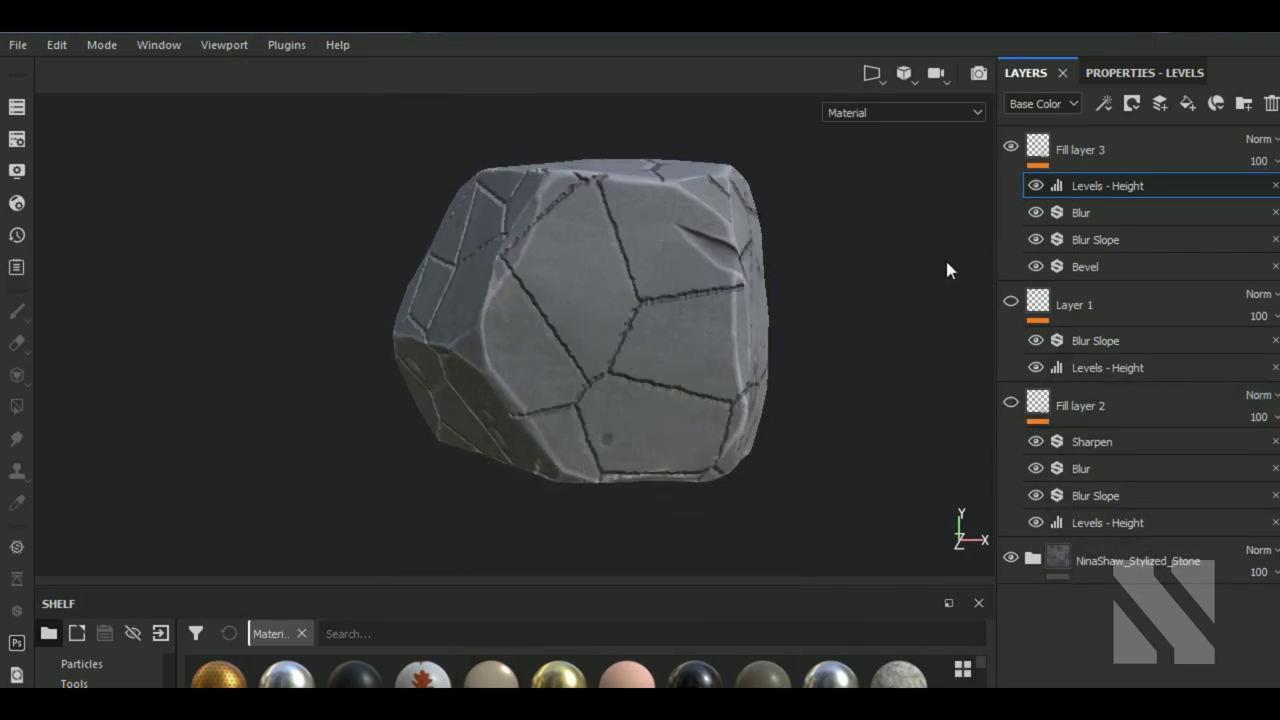
- Adjust the Levels - Height input black point, midtones and output black and white points
{"action": "left_click", "coordinate": [1110, 73]}
{"action": "left_click_drag", "start_coordinate": [1147, 176], "coordinate": [1024, 172]}
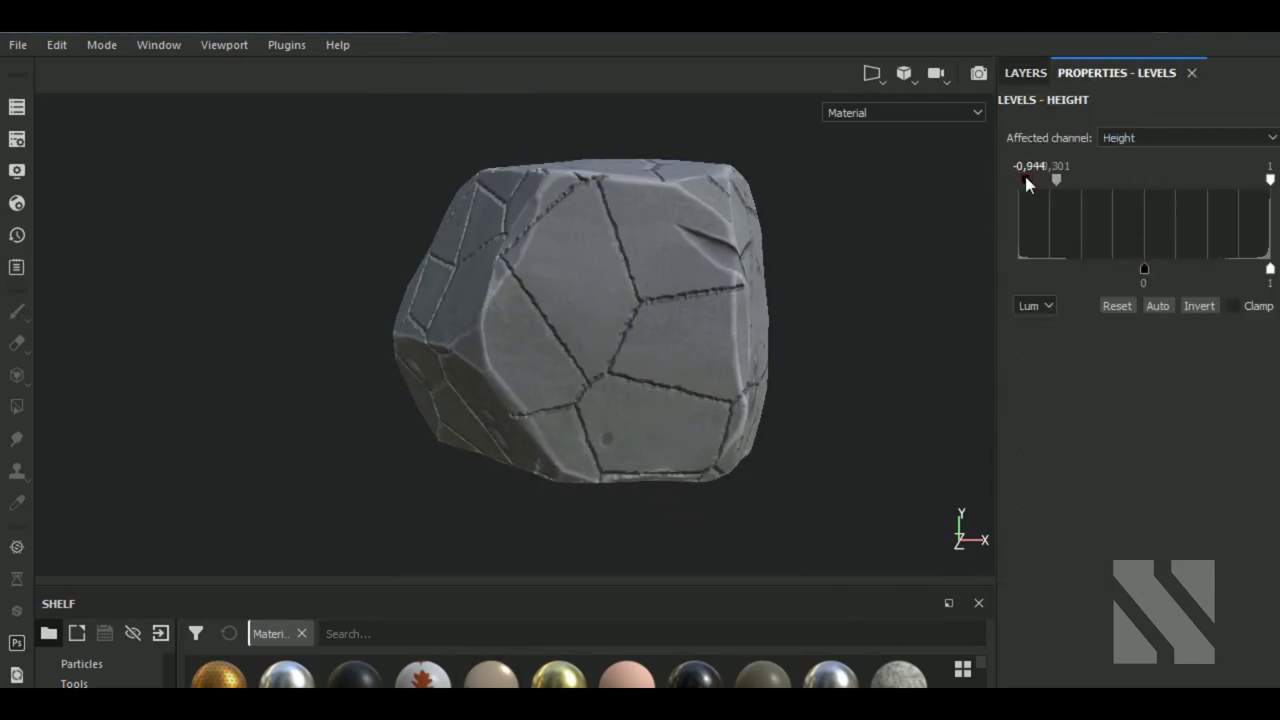
{"action": "left_click_drag", "start_coordinate": [1041, 270], "coordinate": [1069, 270]}
{"action": "left_click_drag", "start_coordinate": [1270, 270], "coordinate": [1114, 270]}
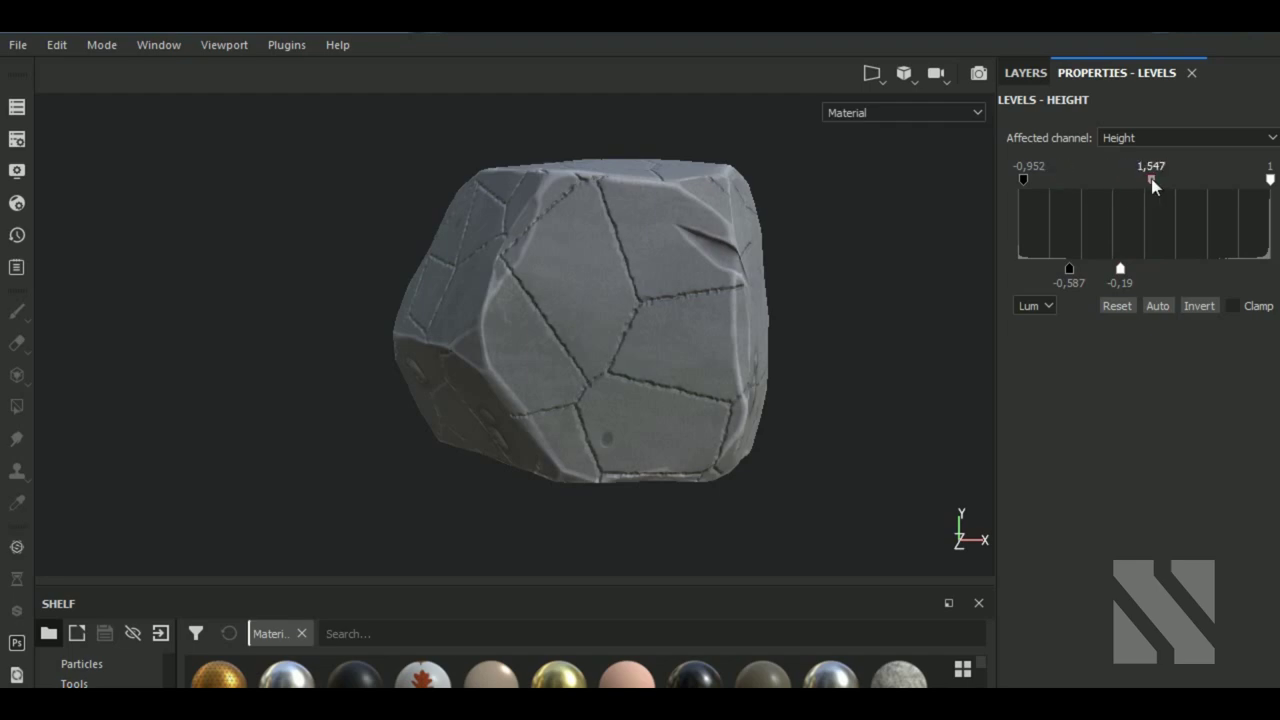
{"action": "left_click_drag", "start_coordinate": [1151, 181], "coordinate": [1040, 183]}
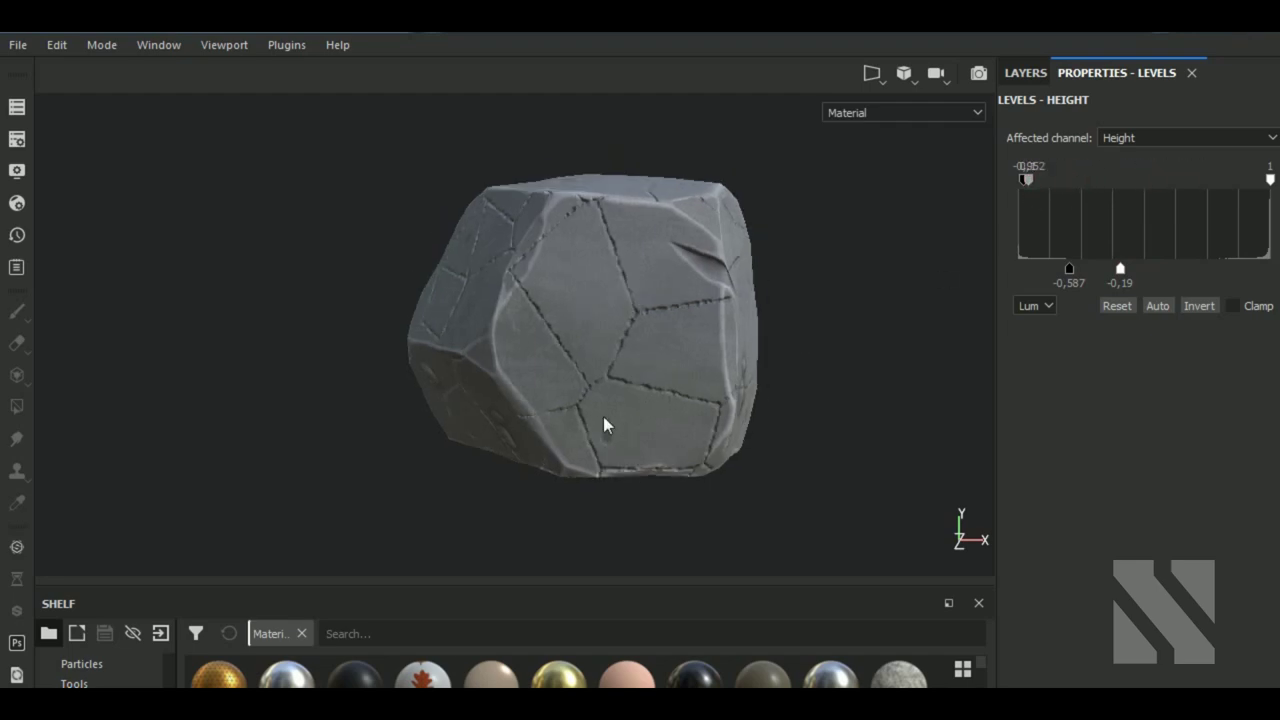
{"action": "left_click_drag", "start_coordinate": [1069, 270], "coordinate": [1023, 270]}
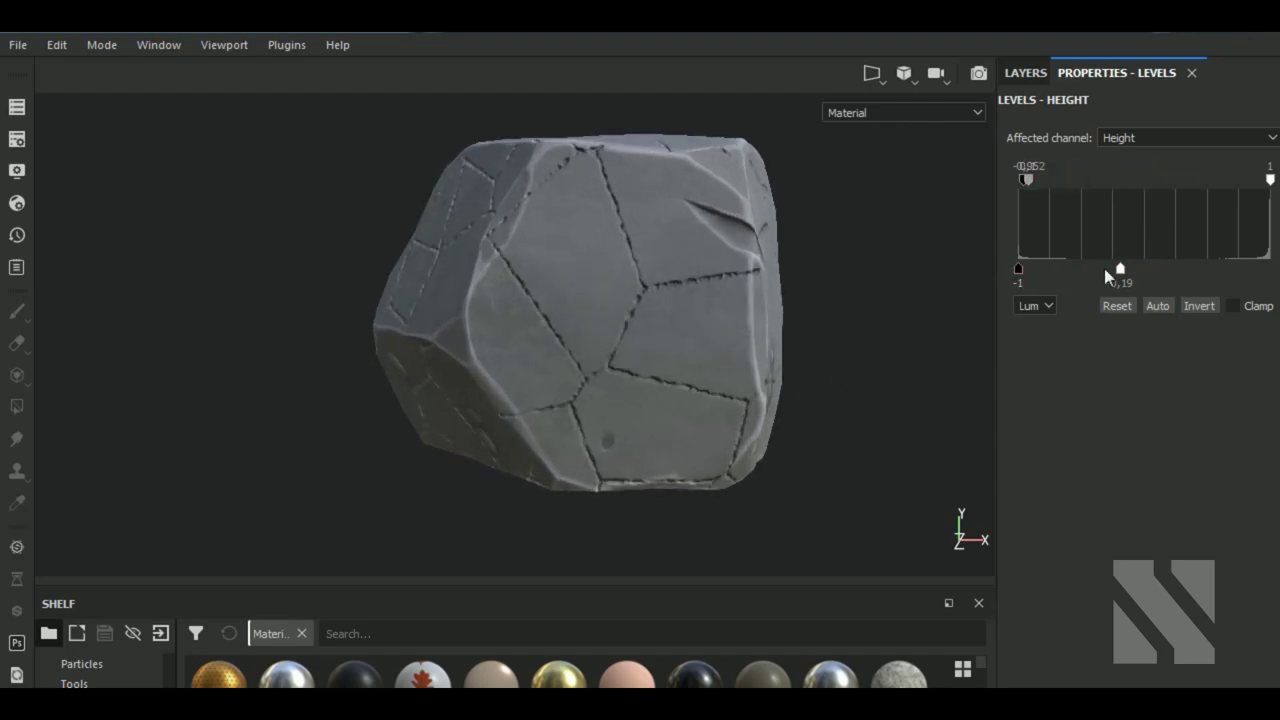
{"action": "left_click_drag", "start_coordinate": [1120, 270], "coordinate": [1083, 272]}
- Fine-tune the height levels to inputs -1, 0.296, 1 with low output -0.762
{"action": "left_click_drag", "start_coordinate": [1032, 182], "coordinate": [1190, 183]}
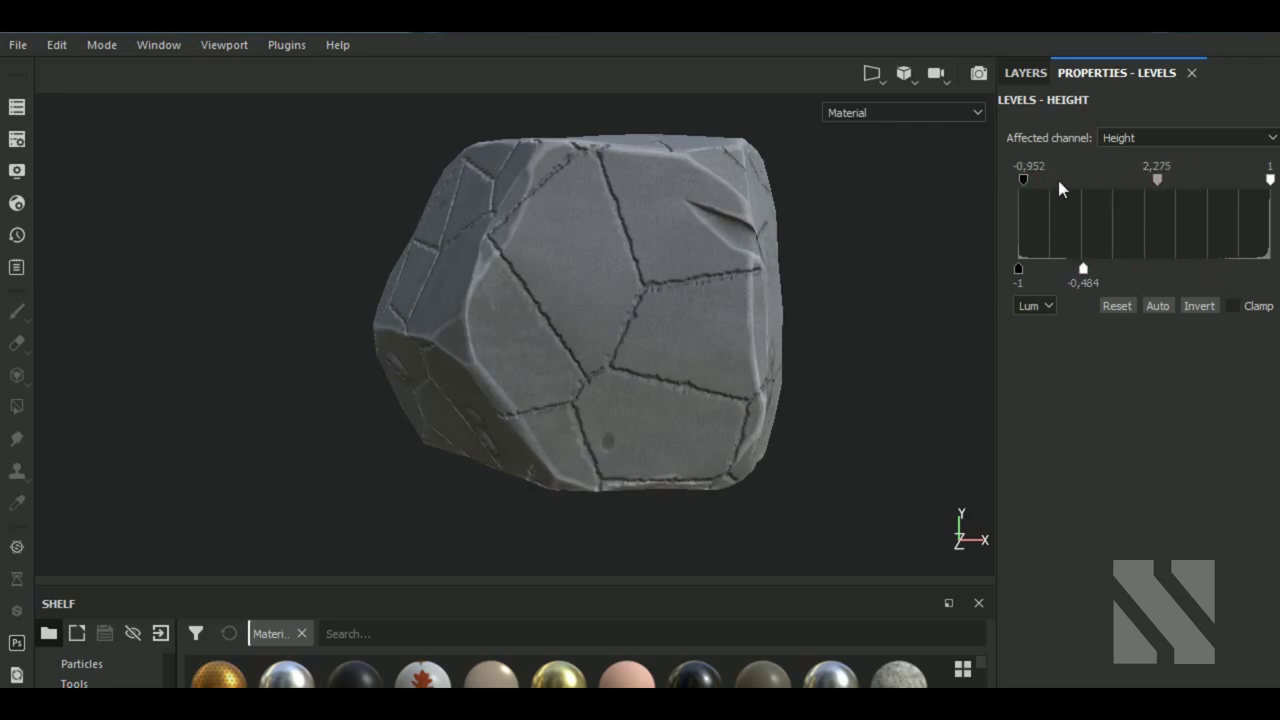
{"action": "left_click_drag", "start_coordinate": [1103, 180], "coordinate": [1037, 180]}
{"action": "mouse_move", "coordinate": [1270, 180]}
{"action": "left_mouse_down"}
{"action": "mouse_move", "coordinate": [1174, 180]}
{"action": "mouse_move", "coordinate": [1270, 180]}
{"action": "left_mouse_up"}
{"action": "mouse_move", "coordinate": [1083, 270]}
{"action": "left_mouse_down"}
{"action": "mouse_move", "coordinate": [1229, 268]}
{"action": "mouse_move", "coordinate": [1047, 268]}
{"action": "left_mouse_up"}
{"action": "left_click_drag", "start_coordinate": [1165, 180], "coordinate": [1098, 184]}
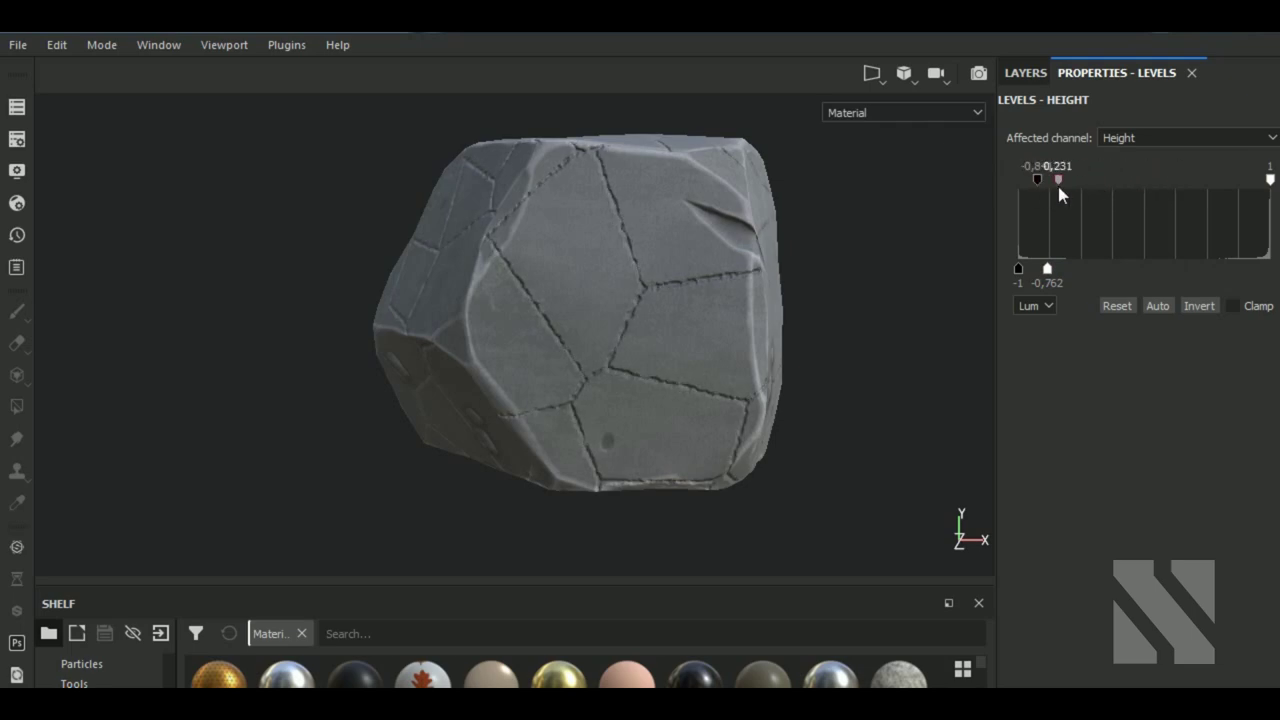
{"action": "left_click_drag", "start_coordinate": [1038, 183], "coordinate": [1001, 176]}
{"action": "mouse_move", "coordinate": [1018, 269]}
{"action": "left_mouse_down"}
{"action": "mouse_move", "coordinate": [1060, 270]}
{"action": "mouse_move", "coordinate": [1047, 270]}
{"action": "left_mouse_up"}
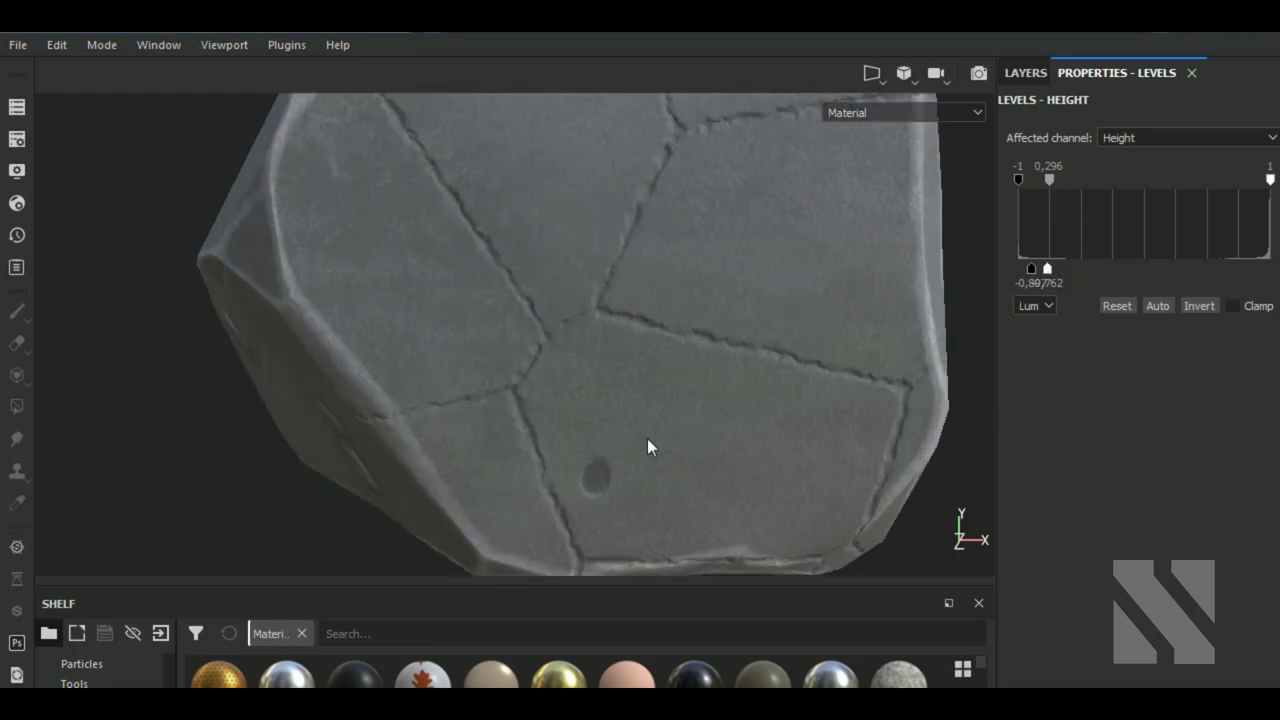
{"action": "mouse_move", "coordinate": [647, 438]}
{"action": "left_mouse_down", "text": "alt"}
{"action": "mouse_move", "coordinate": [798, 413]}
{"action": "mouse_move", "coordinate": [786, 429]}
{"action": "left_mouse_up", "text": "alt"}
- Show Layer 1's fine cracks and turn off its Blur Slope filter for crisper cracks
{"action": "left_click", "coordinate": [1026, 72]}
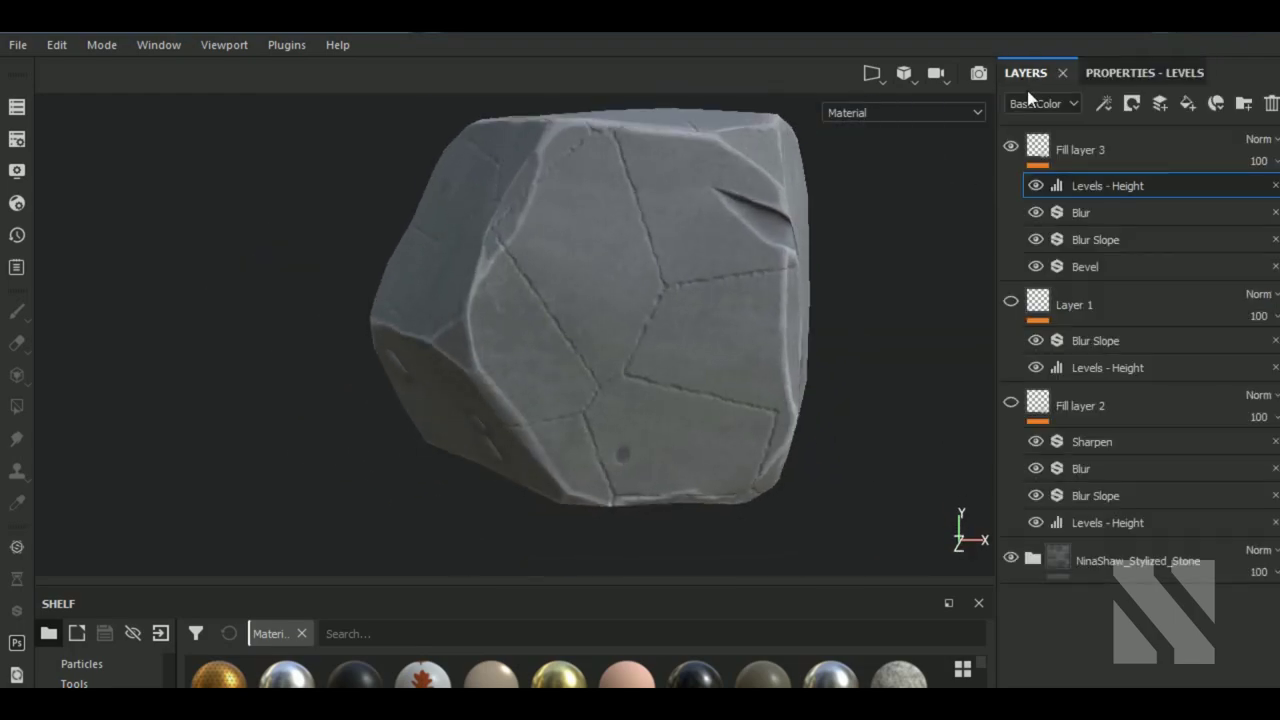
{"action": "left_click", "coordinate": [1012, 302]}
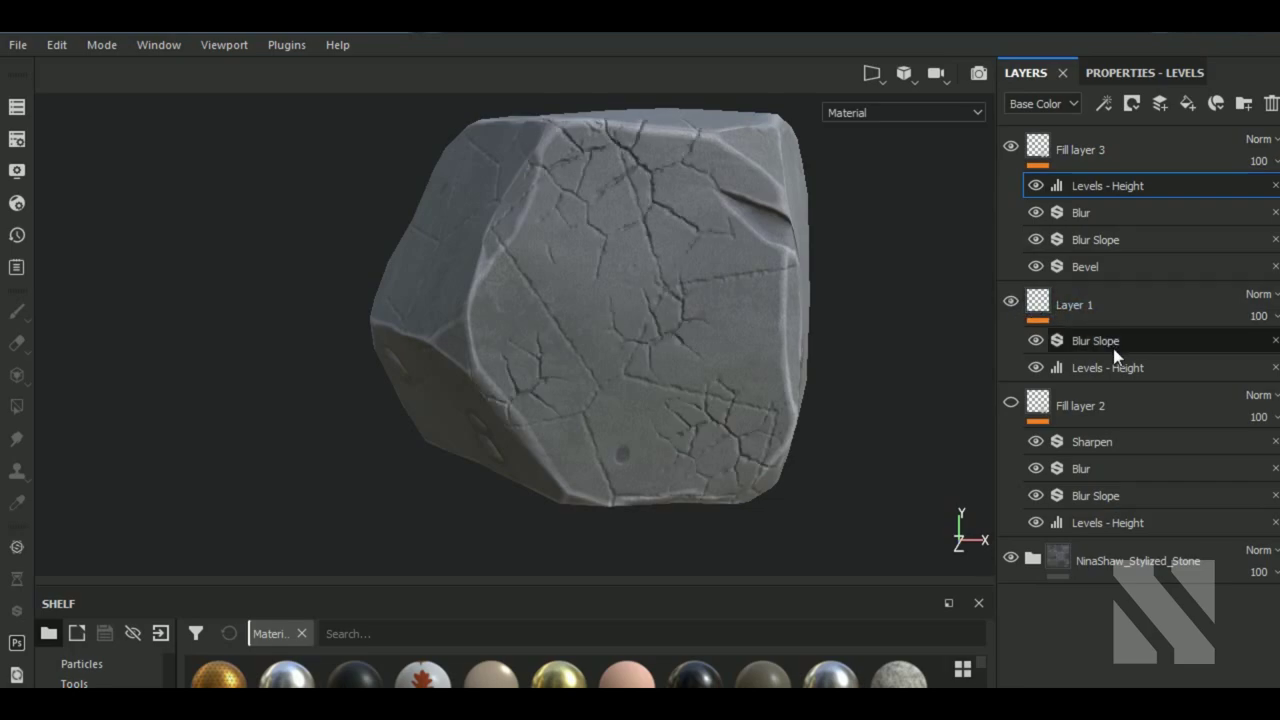
{"action": "left_click", "coordinate": [1036, 341]}
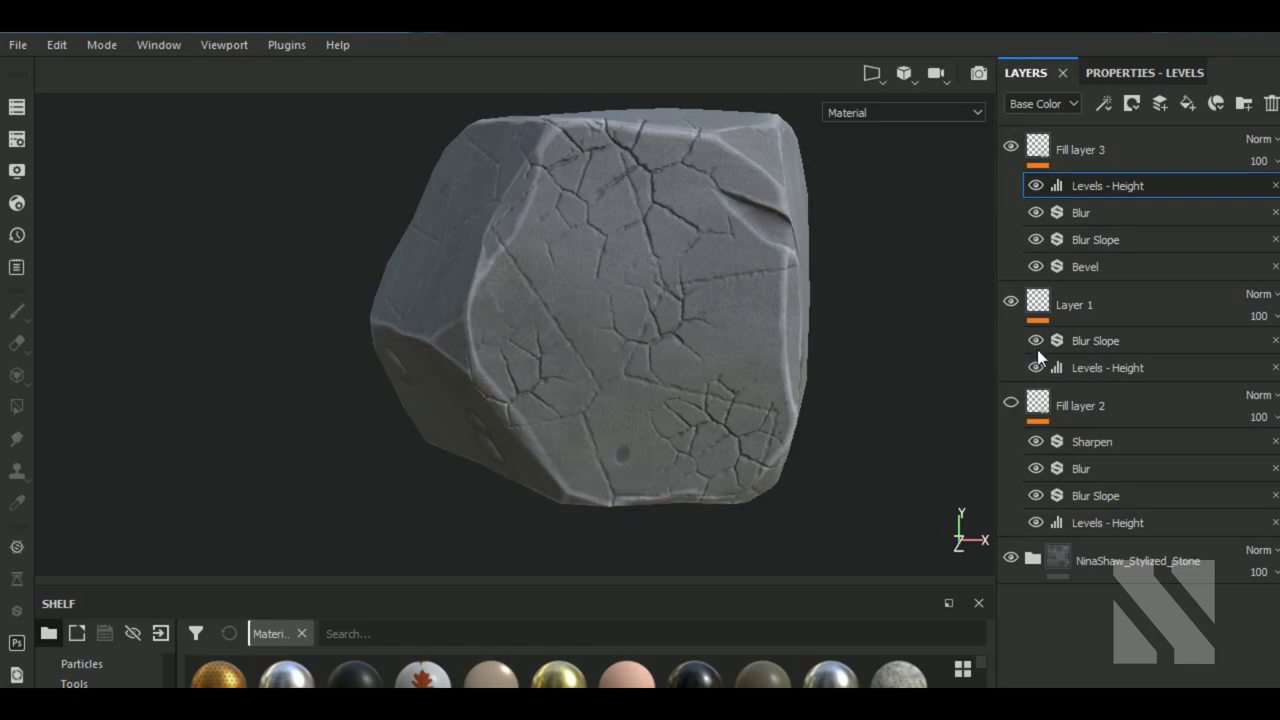
{"action": "left_click", "coordinate": [1104, 341]}
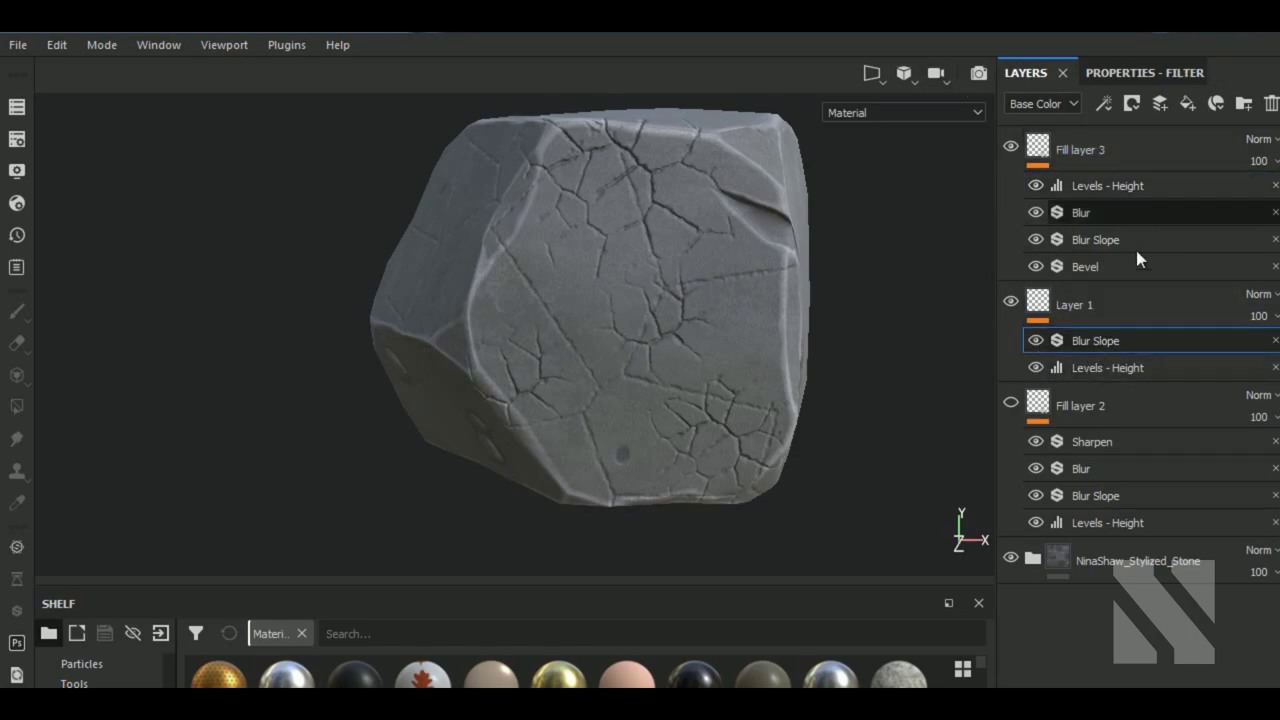
- Select Layer 1, toggle layer visibility to compare crack detail, and take the Eraser tool
{"action": "left_click", "coordinate": [1038, 301]}
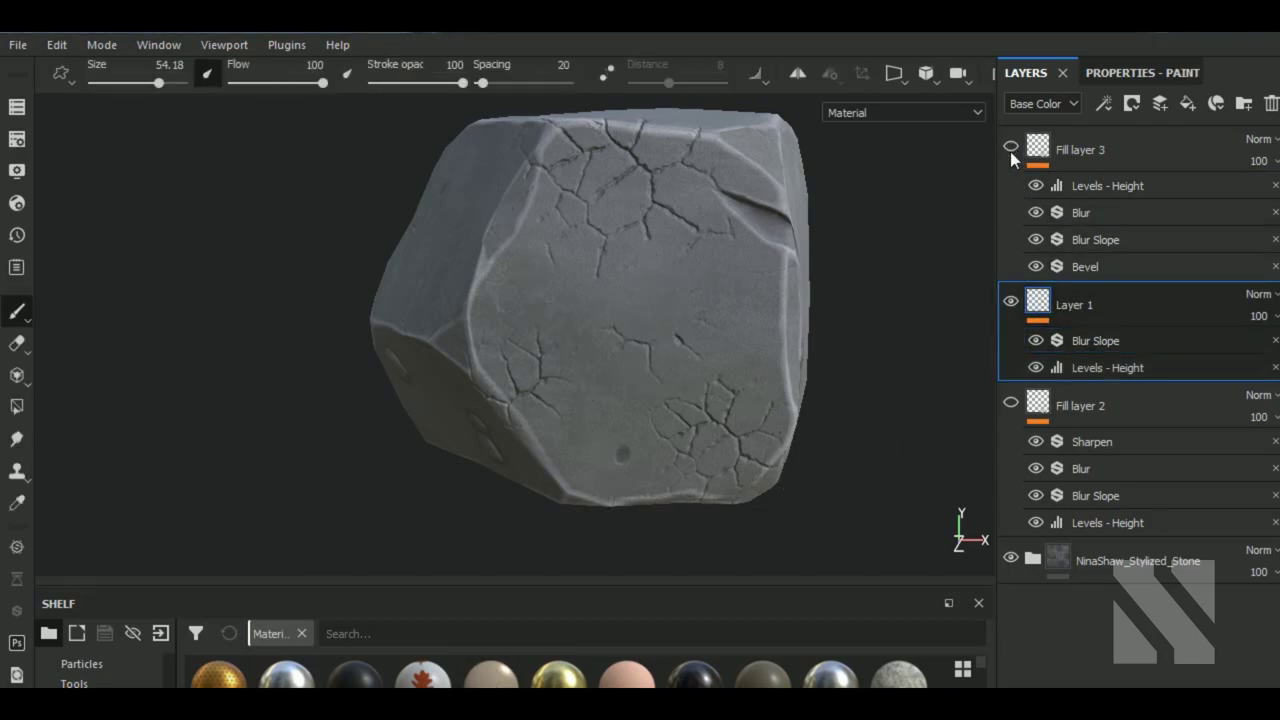
{"action": "left_click", "coordinate": [1010, 301]}
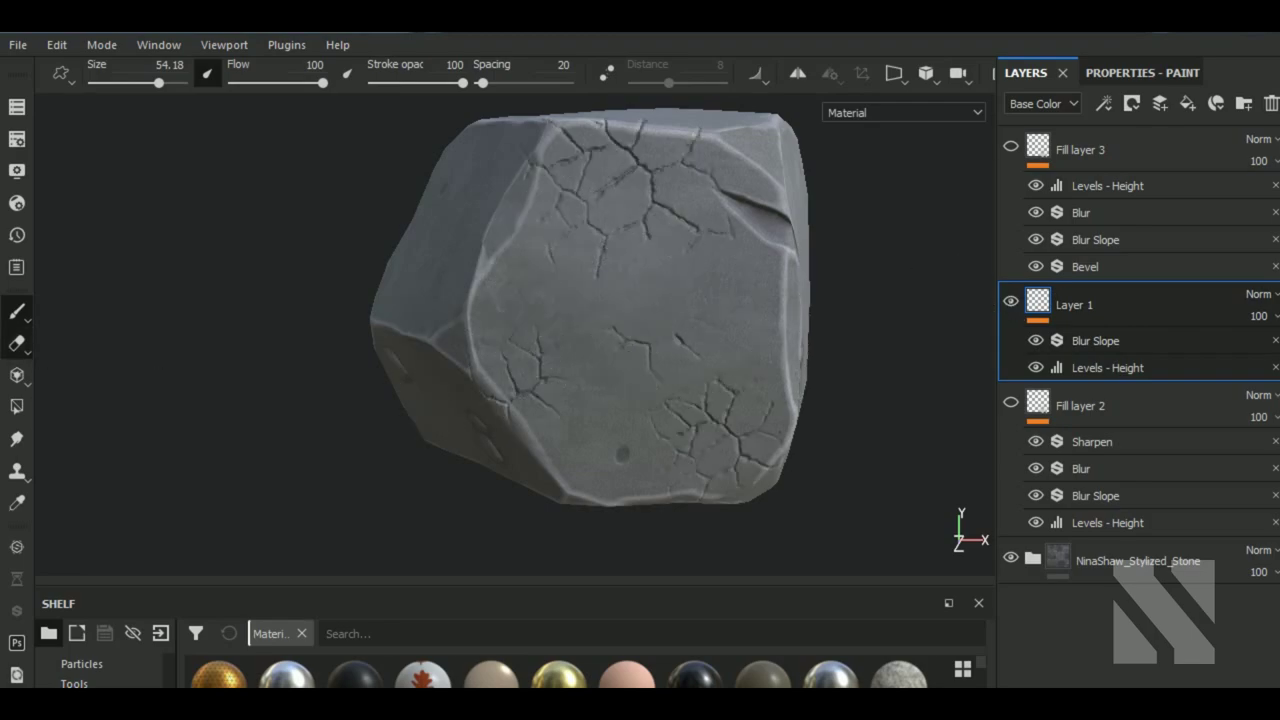
{"action": "left_click", "coordinate": [17, 343]}
- Give the eraser the Brush Corner alpha
{"action": "left_click", "coordinate": [1110, 75]}
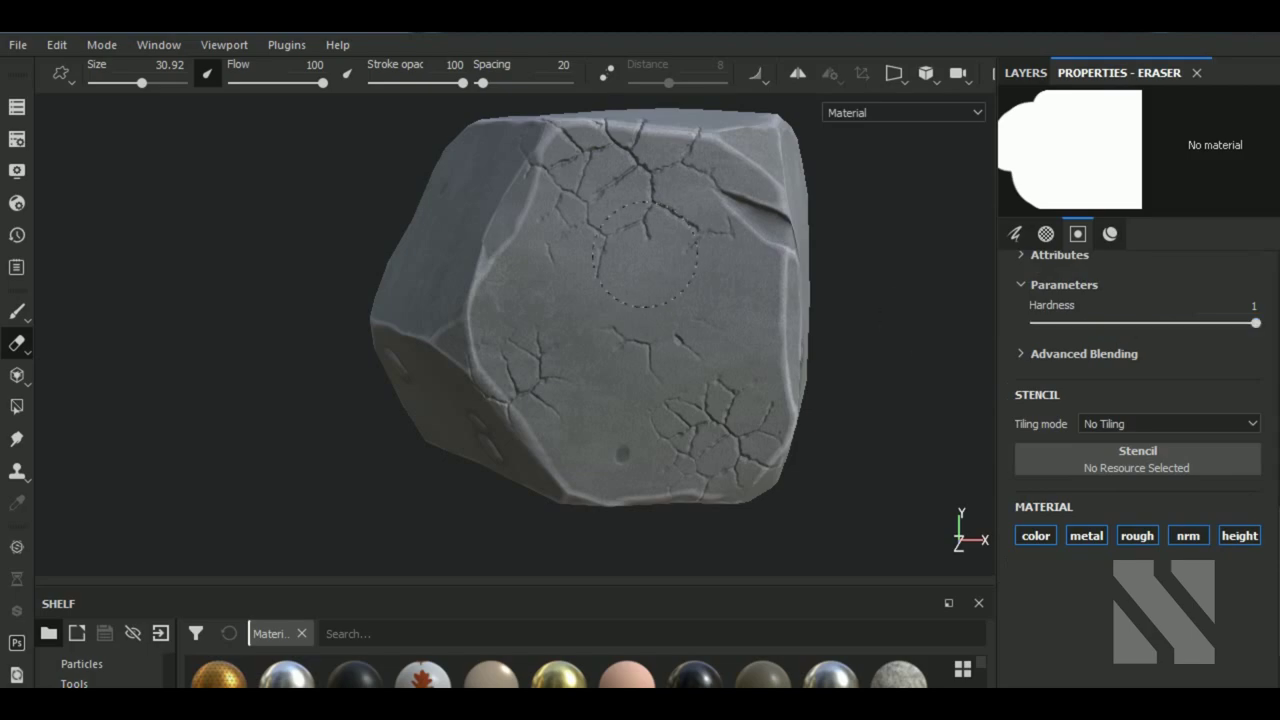
{"action": "left_click", "coordinate": [1046, 233]}
{"action": "left_click", "coordinate": [1127, 416]}
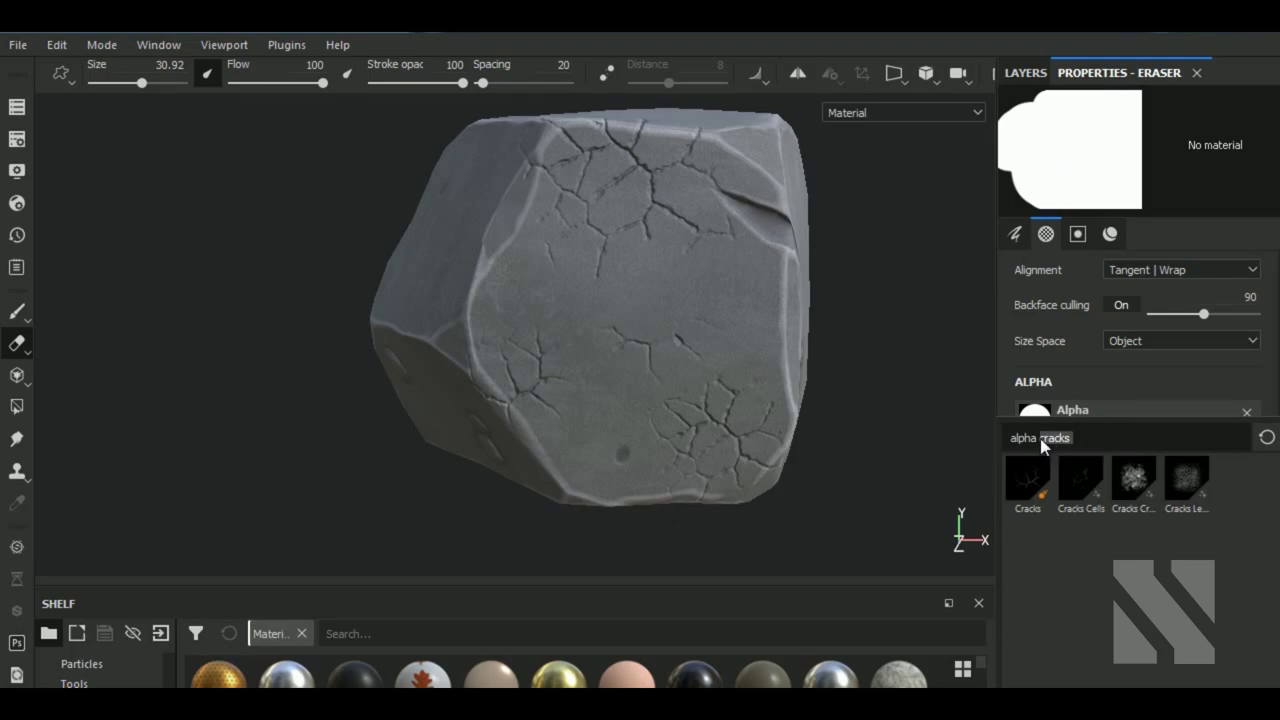
{"action": "key", "text": "BackSpace"}
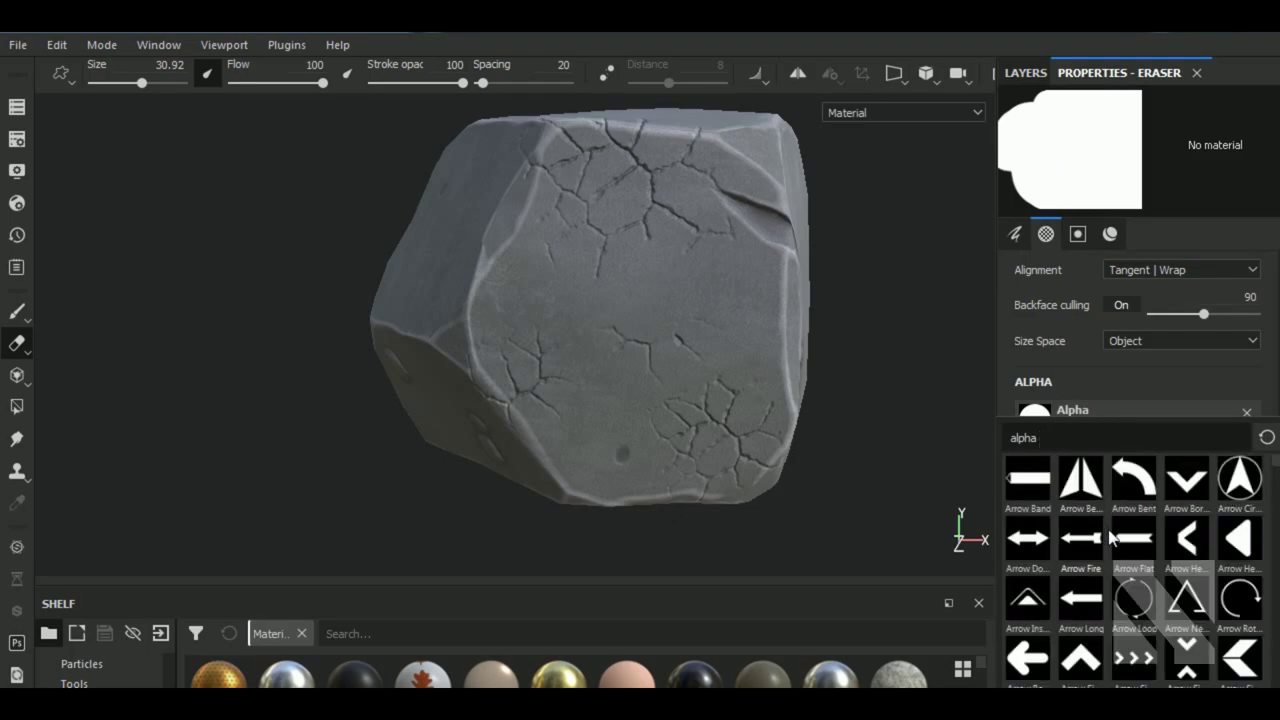
{"action": "scroll", "coordinate": [1112, 538], "scroll_direction": "down", "scroll_amount": 3}
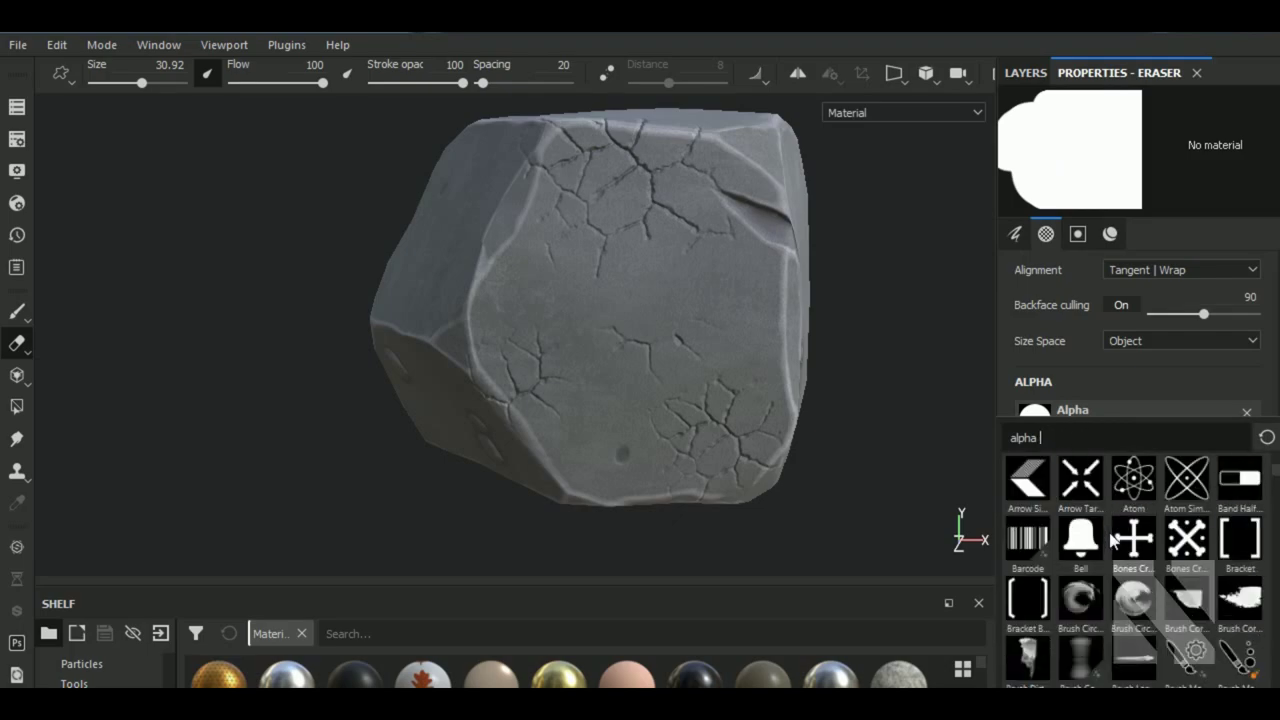
{"action": "left_click", "coordinate": [1187, 598]}
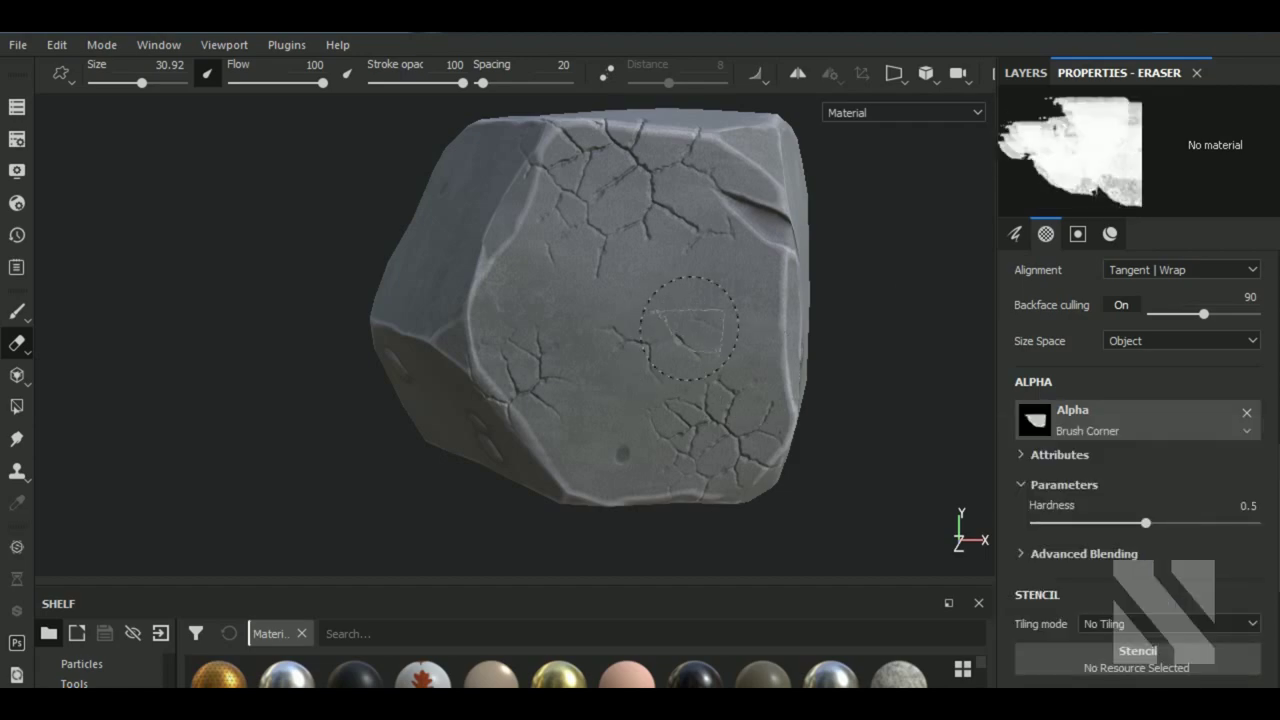
{"action": "scroll", "coordinate": [645, 350], "scroll_direction": "up", "scroll_amount": 1}
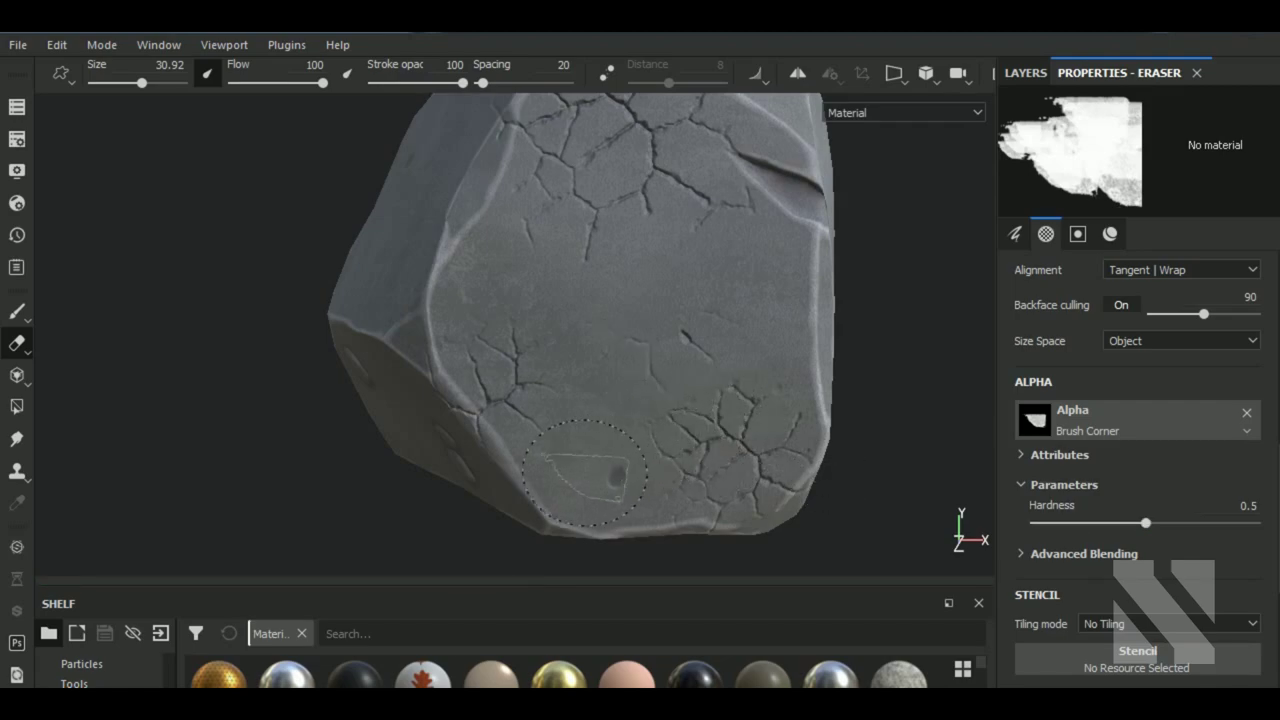
- Erase cracks near the lower edge with hardness 0.27 and size about 63
{"action": "left_click_drag", "start_coordinate": [600, 415], "coordinate": [625, 425]}
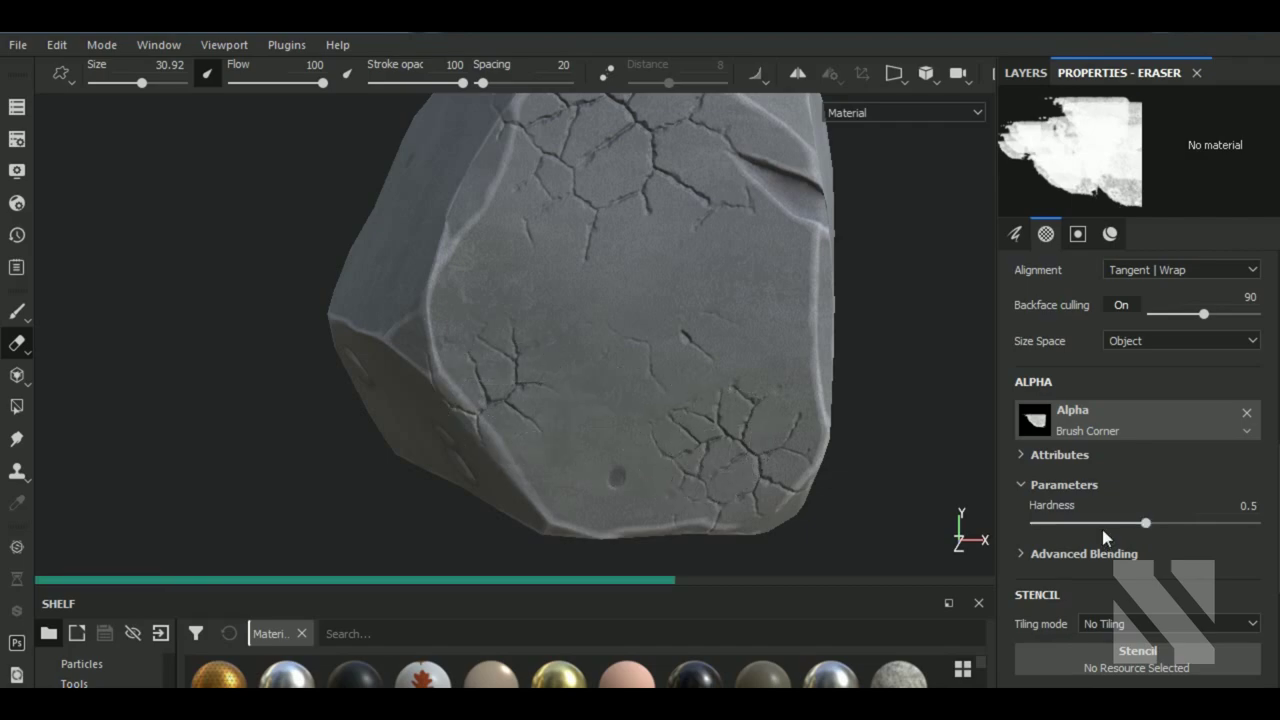
{"action": "right_click_drag", "start_coordinate": [733, 462], "coordinate": [770, 458], "text": "ctrl"}
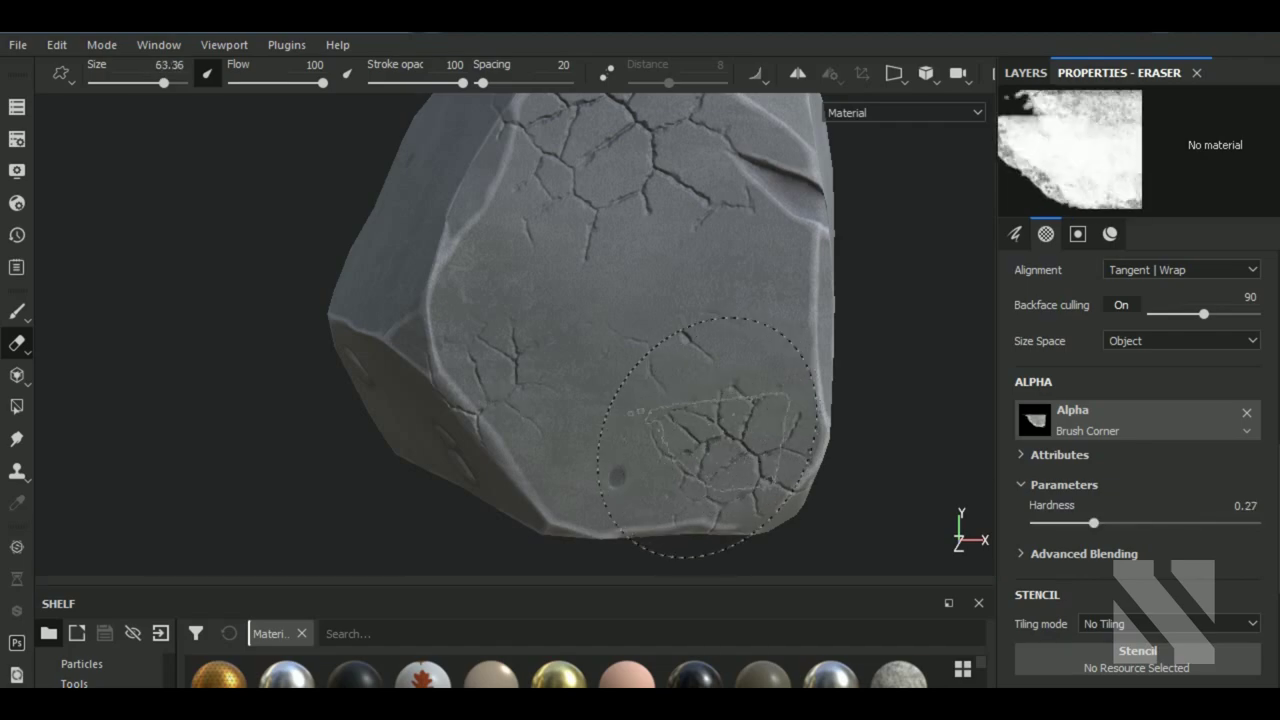
{"action": "left_click_drag", "start_coordinate": [715, 433], "coordinate": [630, 400]}
{"action": "right_click_drag", "start_coordinate": [830, 450], "coordinate": [870, 450], "text": "ctrl"}
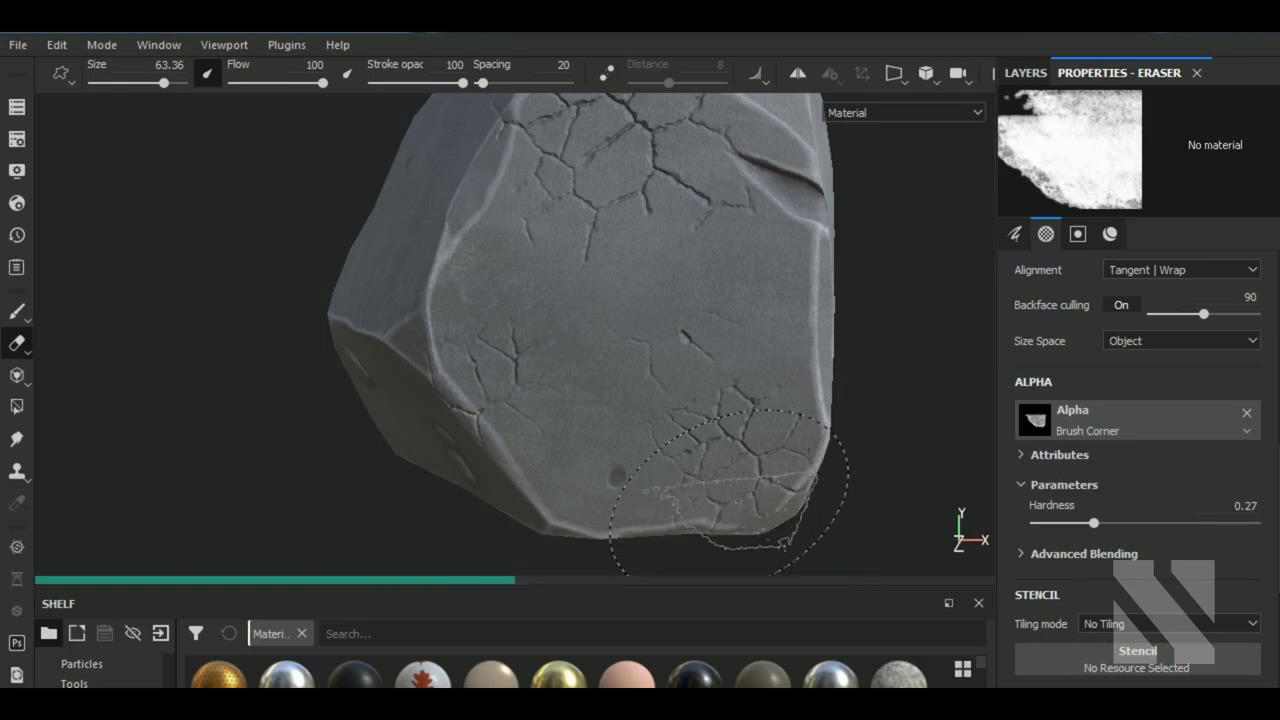
{"action": "left_click", "coordinate": [729, 492]}
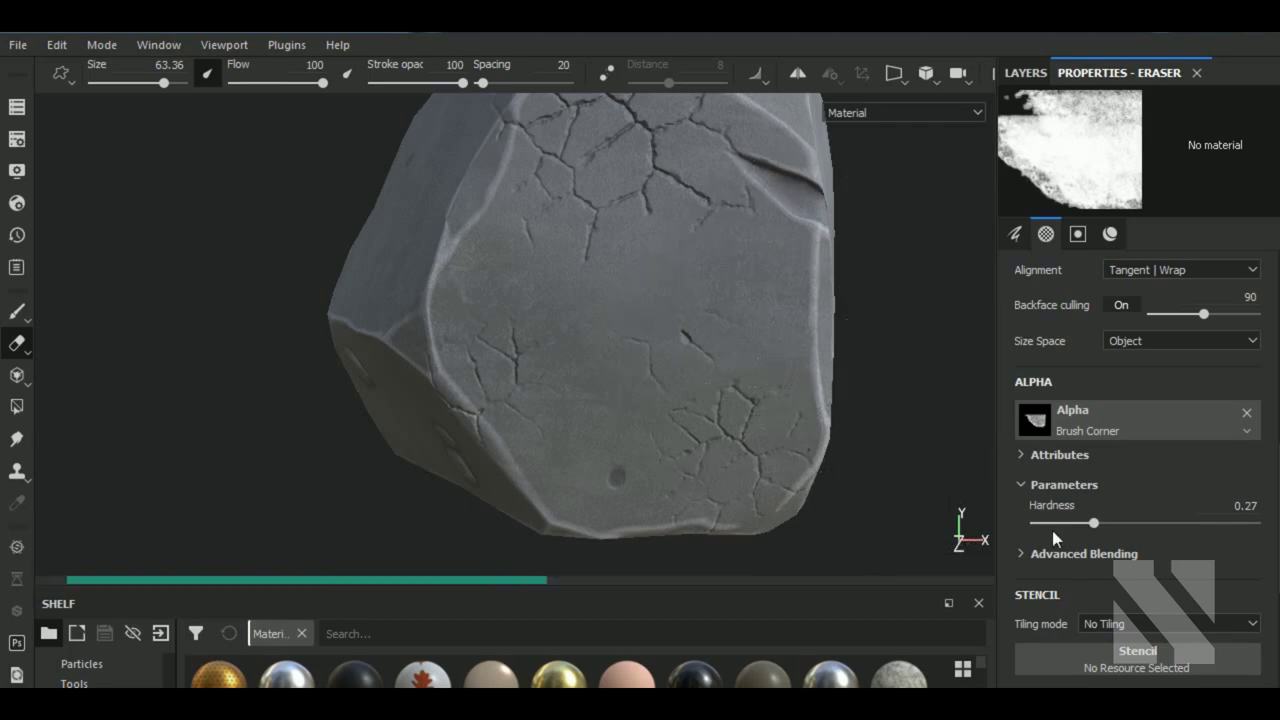
- Switch the eraser to the Brush Sponge Hollow alpha and shrink it to about 19
{"action": "left_click", "coordinate": [1131, 427]}
{"action": "scroll", "coordinate": [1159, 548], "scroll_direction": "down", "scroll_amount": 5}
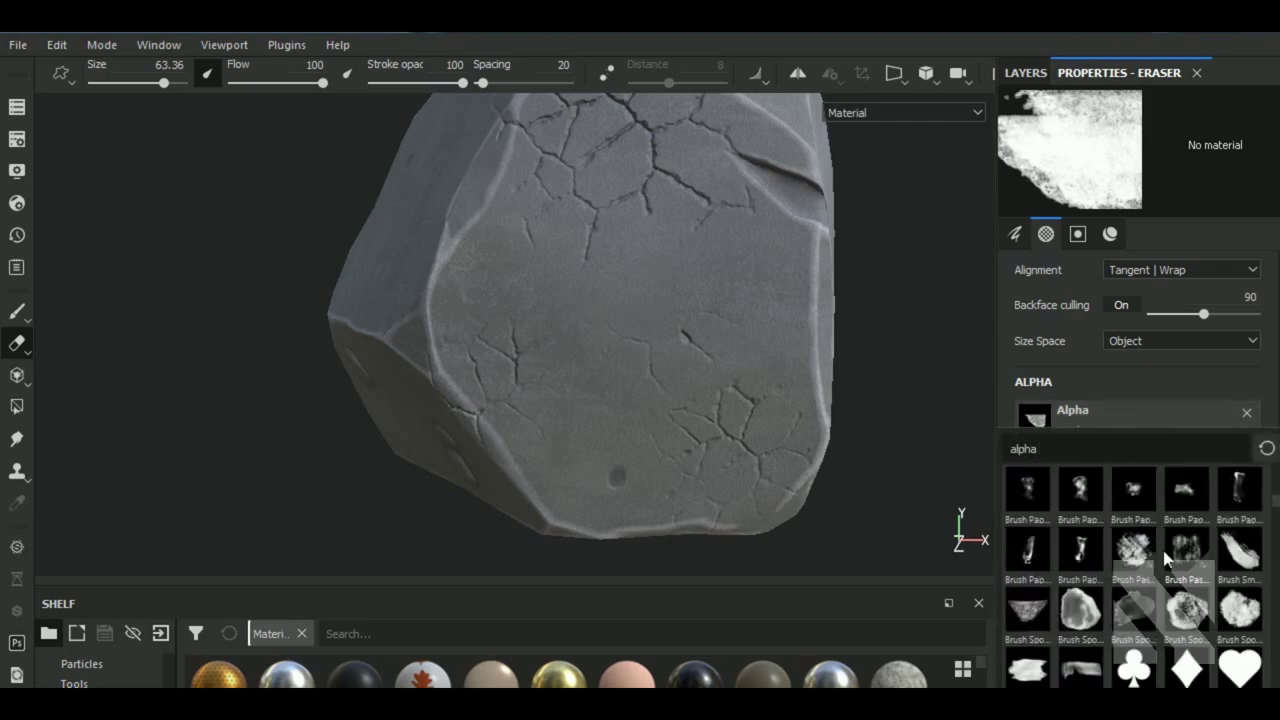
{"action": "left_click", "coordinate": [1192, 606]}
{"action": "left_click", "coordinate": [638, 218]}
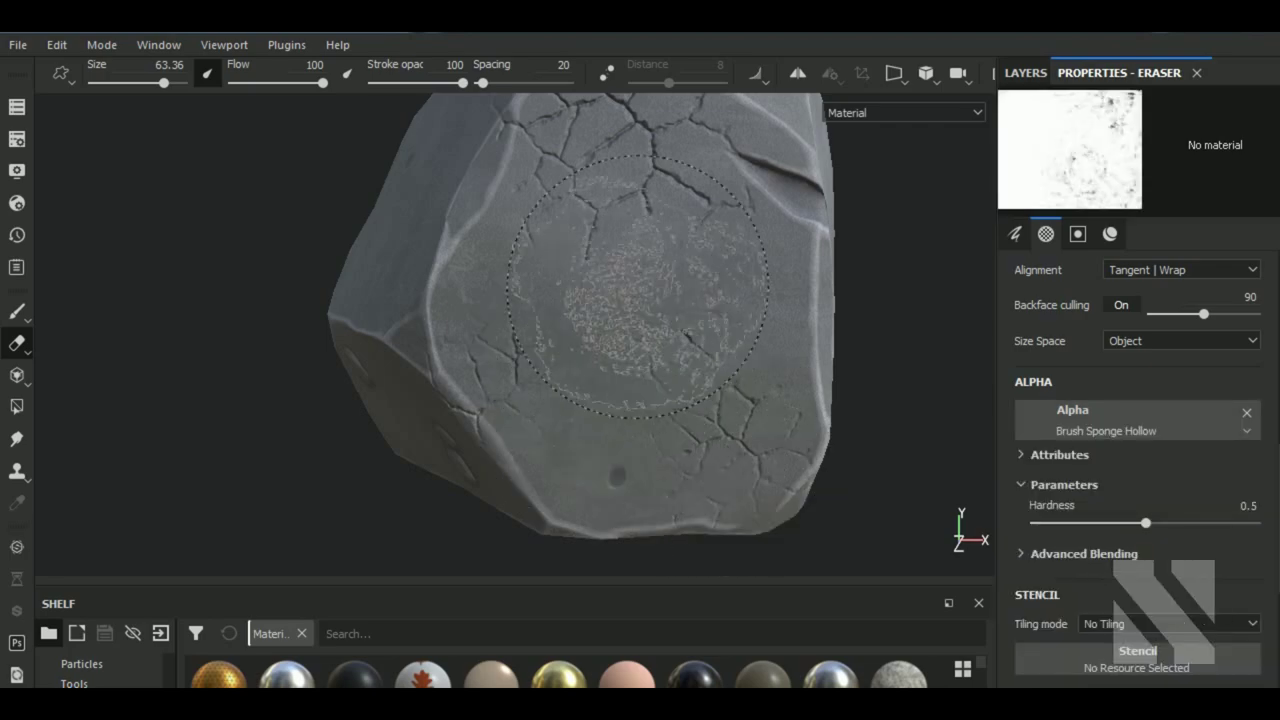
{"action": "right_click_drag", "start_coordinate": [638, 218], "coordinate": [634, 228], "text": "ctrl"}
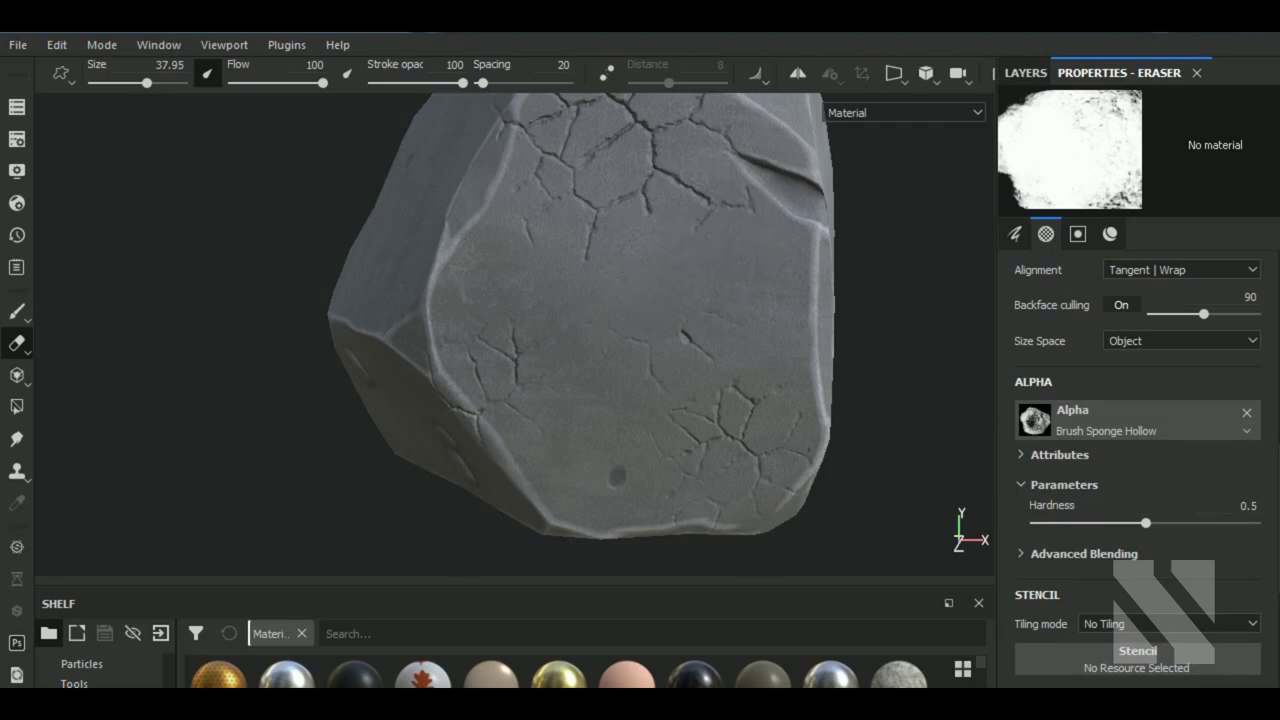
{"action": "left_click_drag", "start_coordinate": [634, 228], "coordinate": [645, 232], "text": "alt"}
{"action": "scroll", "coordinate": [645, 232], "scroll_direction": "up", "scroll_amount": 1}
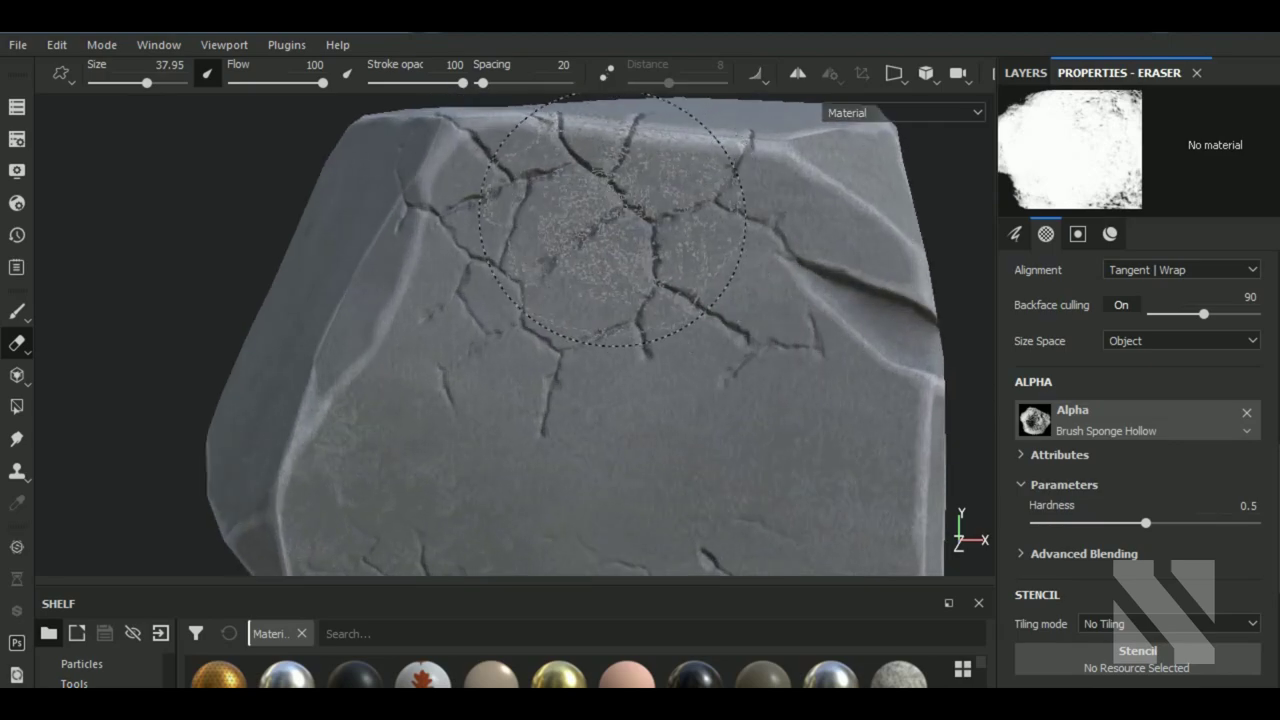
{"action": "right_click_drag", "start_coordinate": [615, 215], "coordinate": [585, 215], "text": "ctrl"}
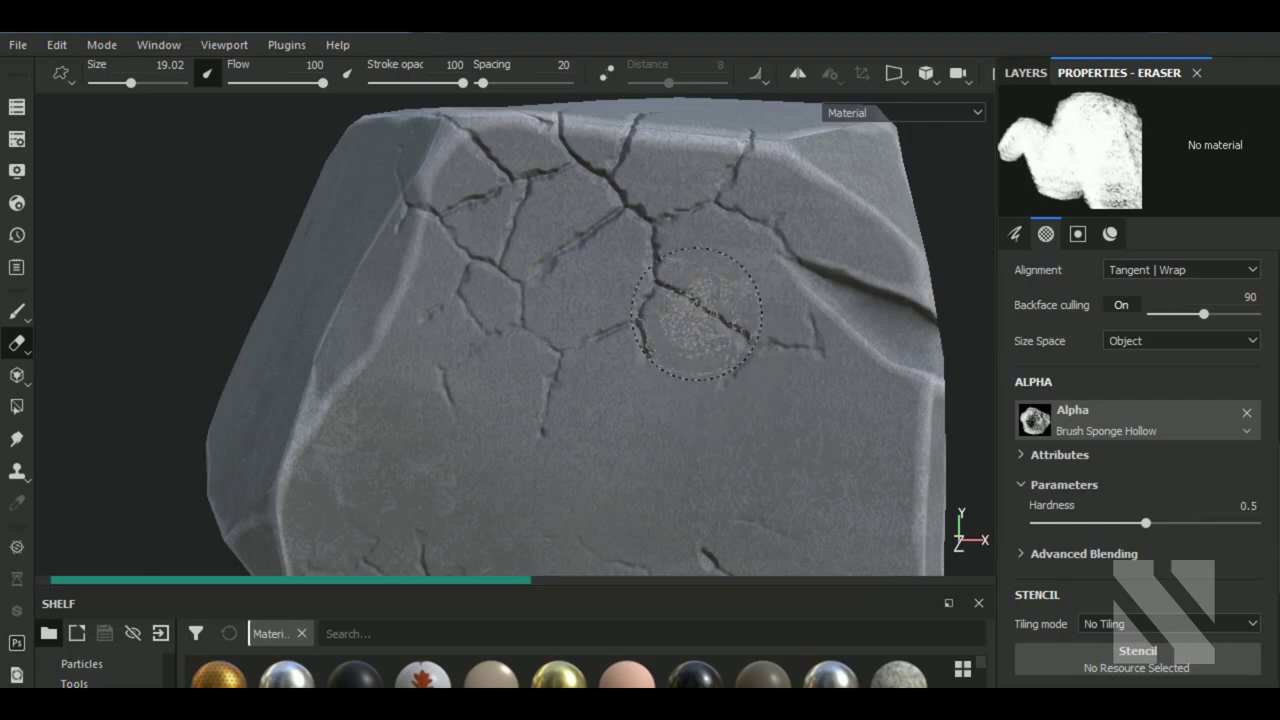
- Break up the cracks on the upper right face, then orbit the rock front-on
{"action": "left_click", "coordinate": [737, 245]}
{"action": "left_click_drag", "start_coordinate": [737, 245], "coordinate": [648, 246]}
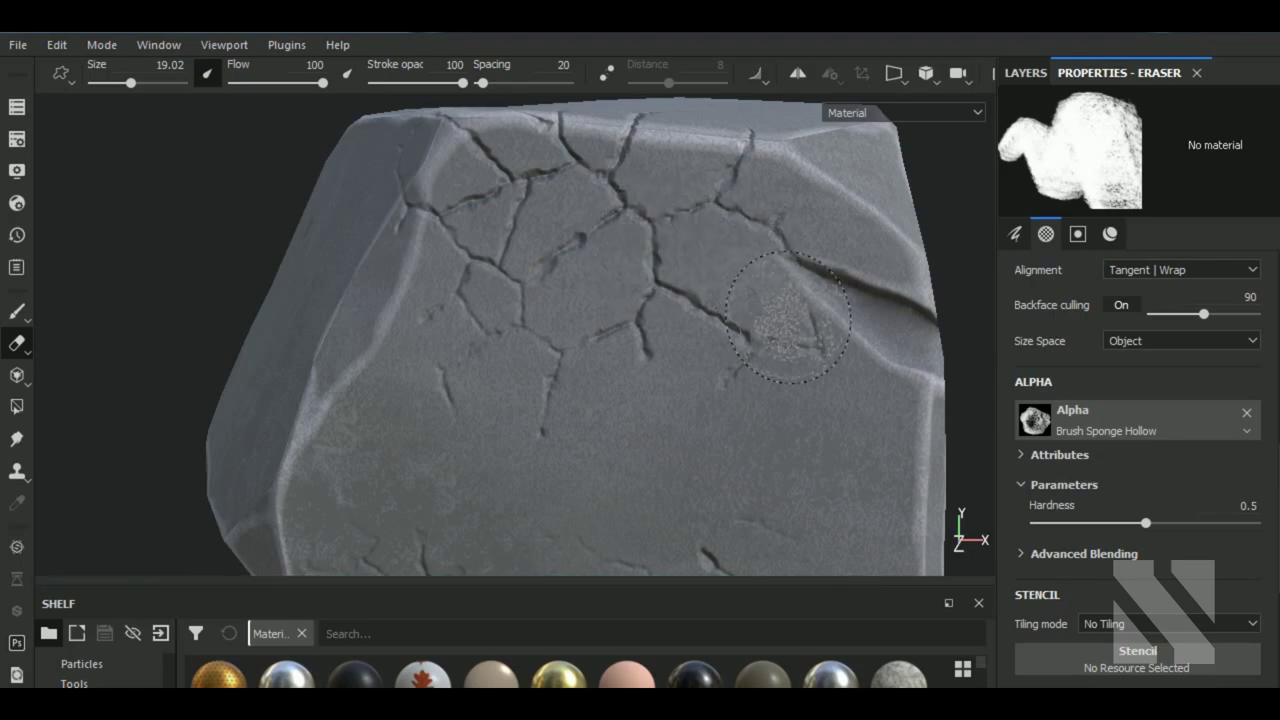
{"action": "scroll", "coordinate": [766, 334], "scroll_direction": "down", "scroll_amount": 2}
{"action": "scroll", "coordinate": [771, 349], "scroll_direction": "down", "scroll_amount": 2}
{"action": "scroll", "coordinate": [763, 334], "scroll_direction": "down", "scroll_amount": 2}
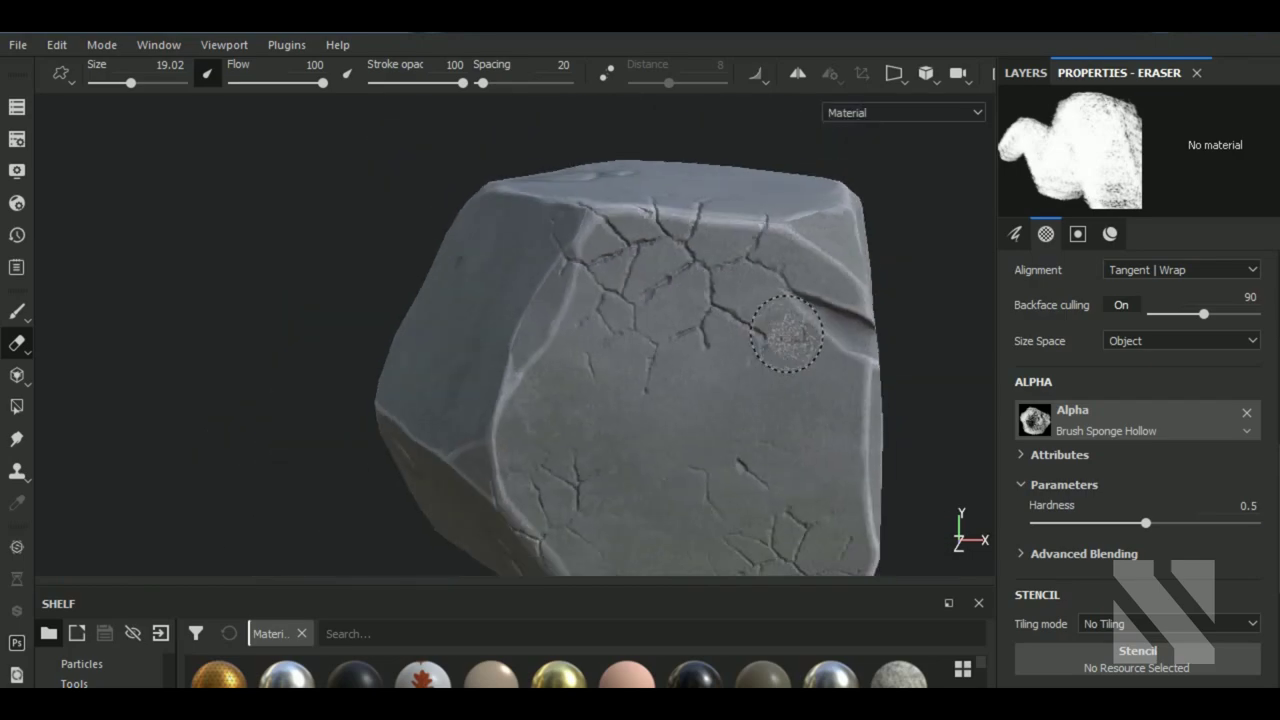
{"action": "left_click_drag", "start_coordinate": [777, 409], "coordinate": [690, 336], "text": "alt"}
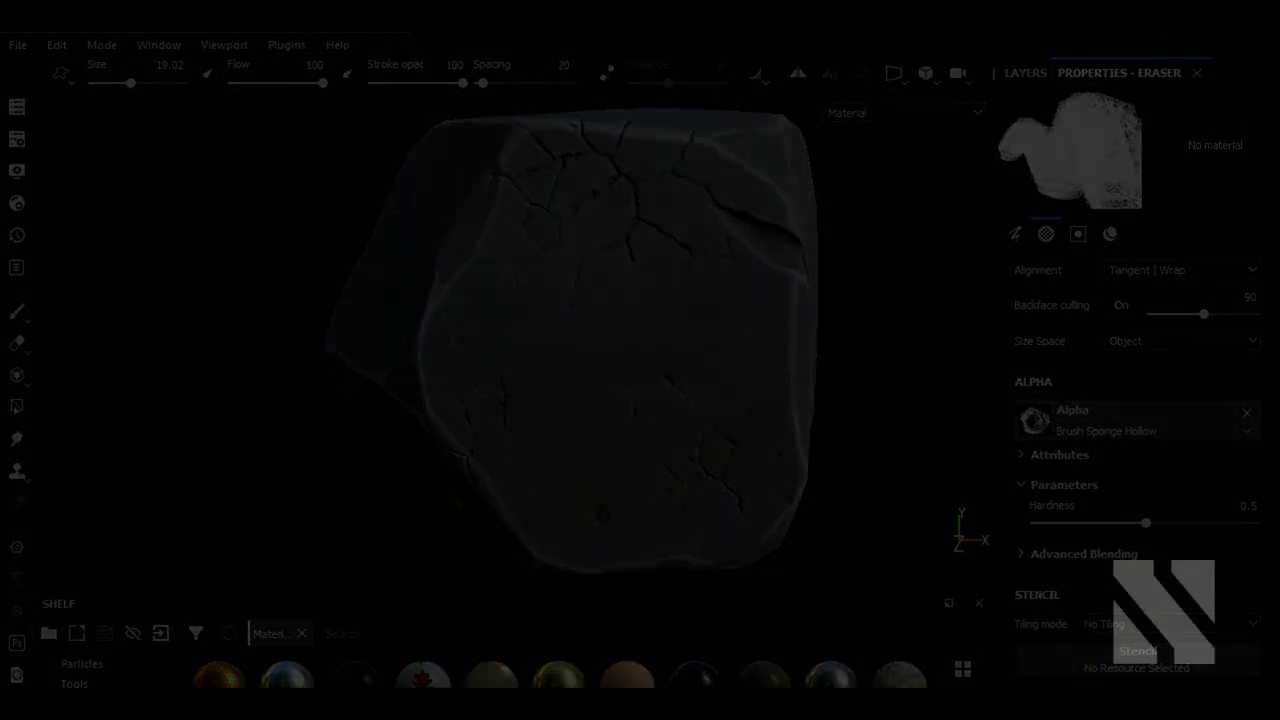